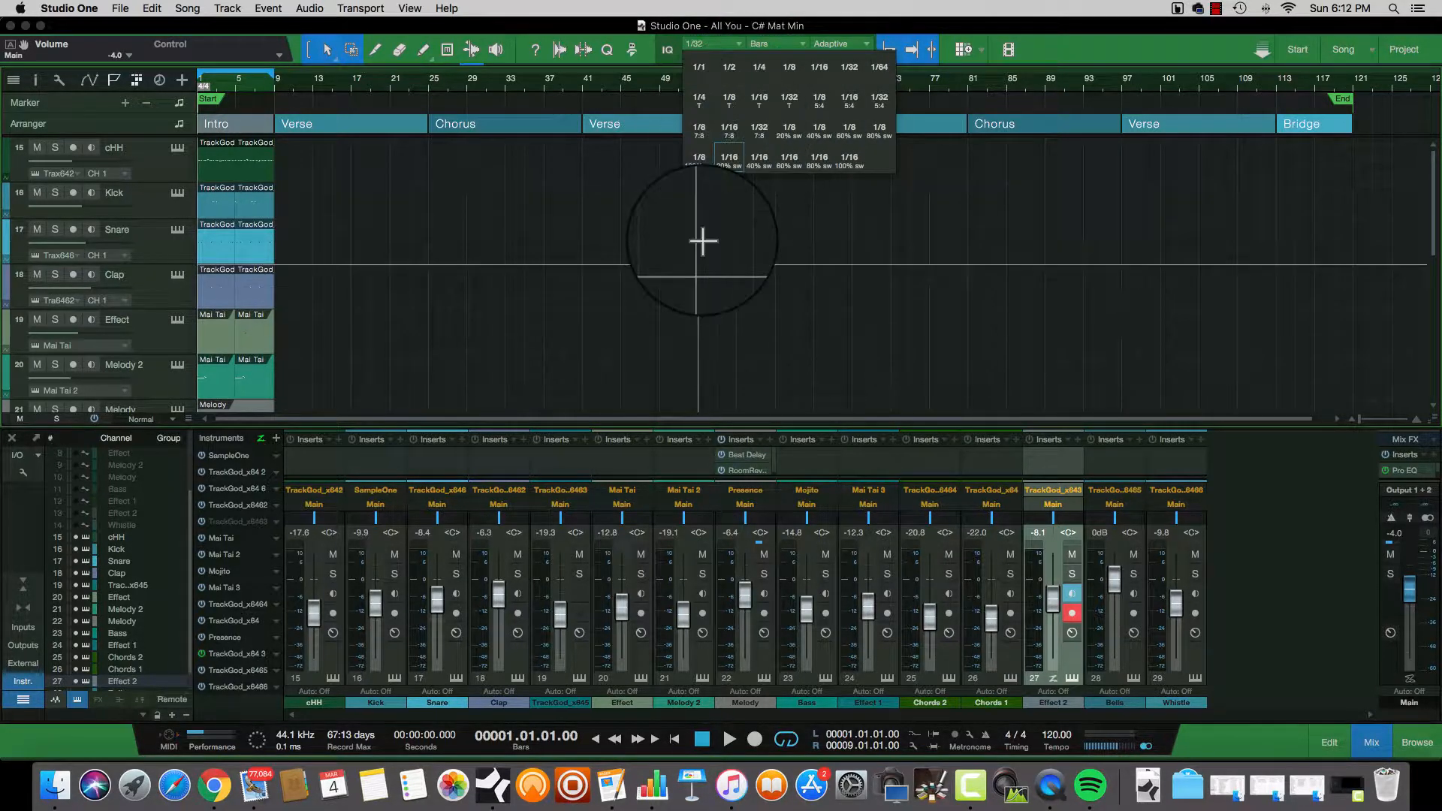
Look through the instrument tracks from cHH to Whistle and audition the start of the intro
{"action": "left_click", "coordinate": [630, 220]}
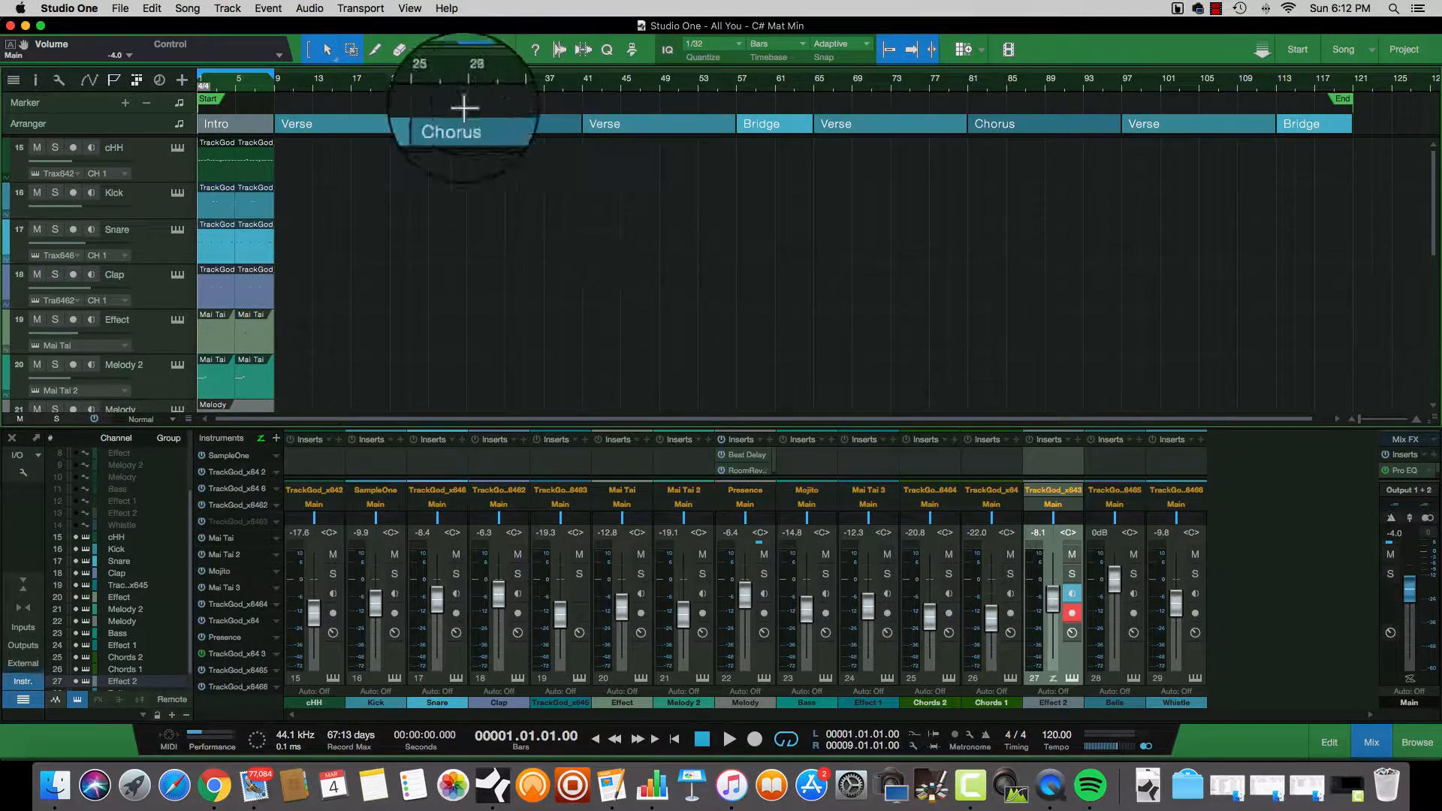
{"action": "scroll", "coordinate": [230, 240], "scroll_direction": "down", "scroll_amount": 6}
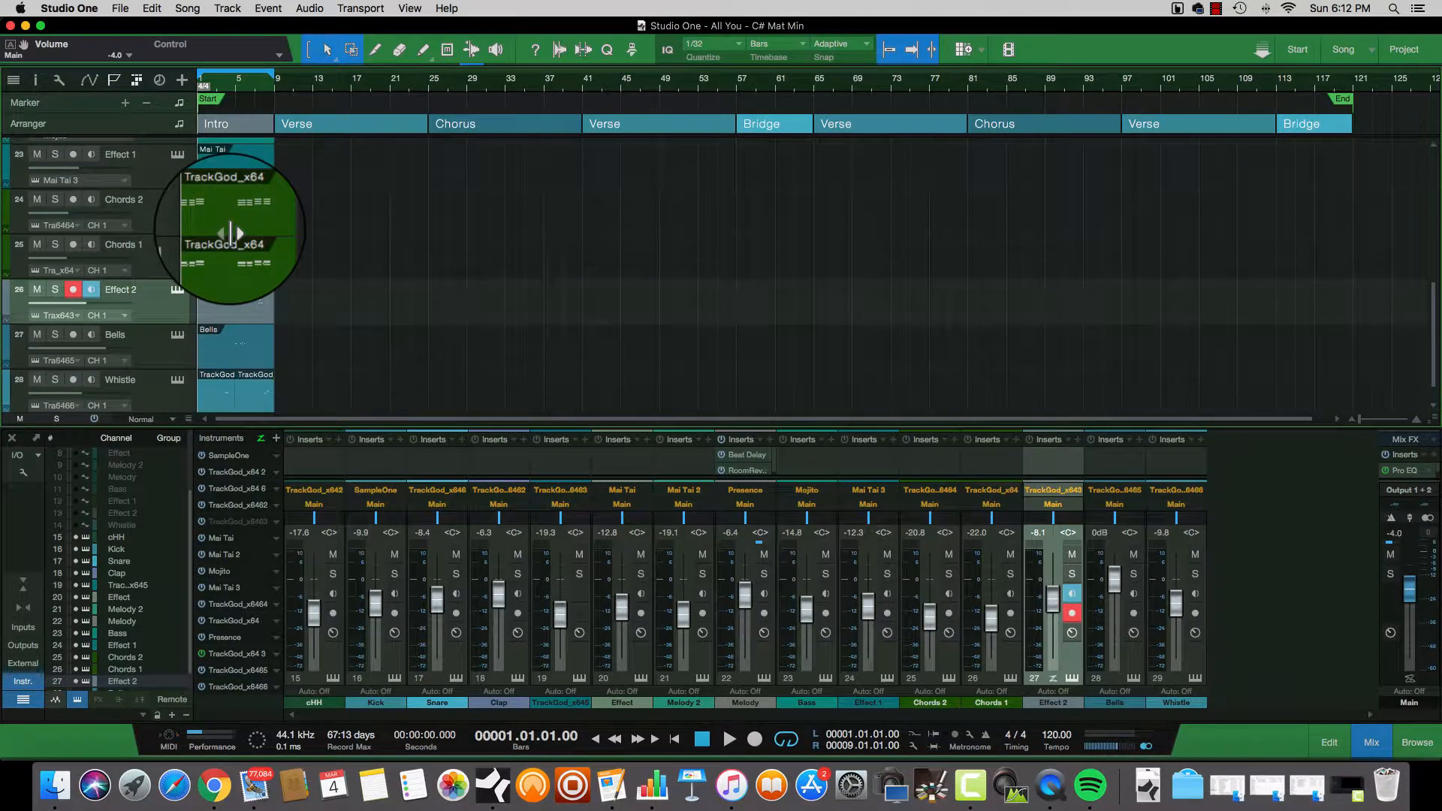
{"action": "scroll", "coordinate": [231, 233], "scroll_direction": "up", "scroll_amount": 3}
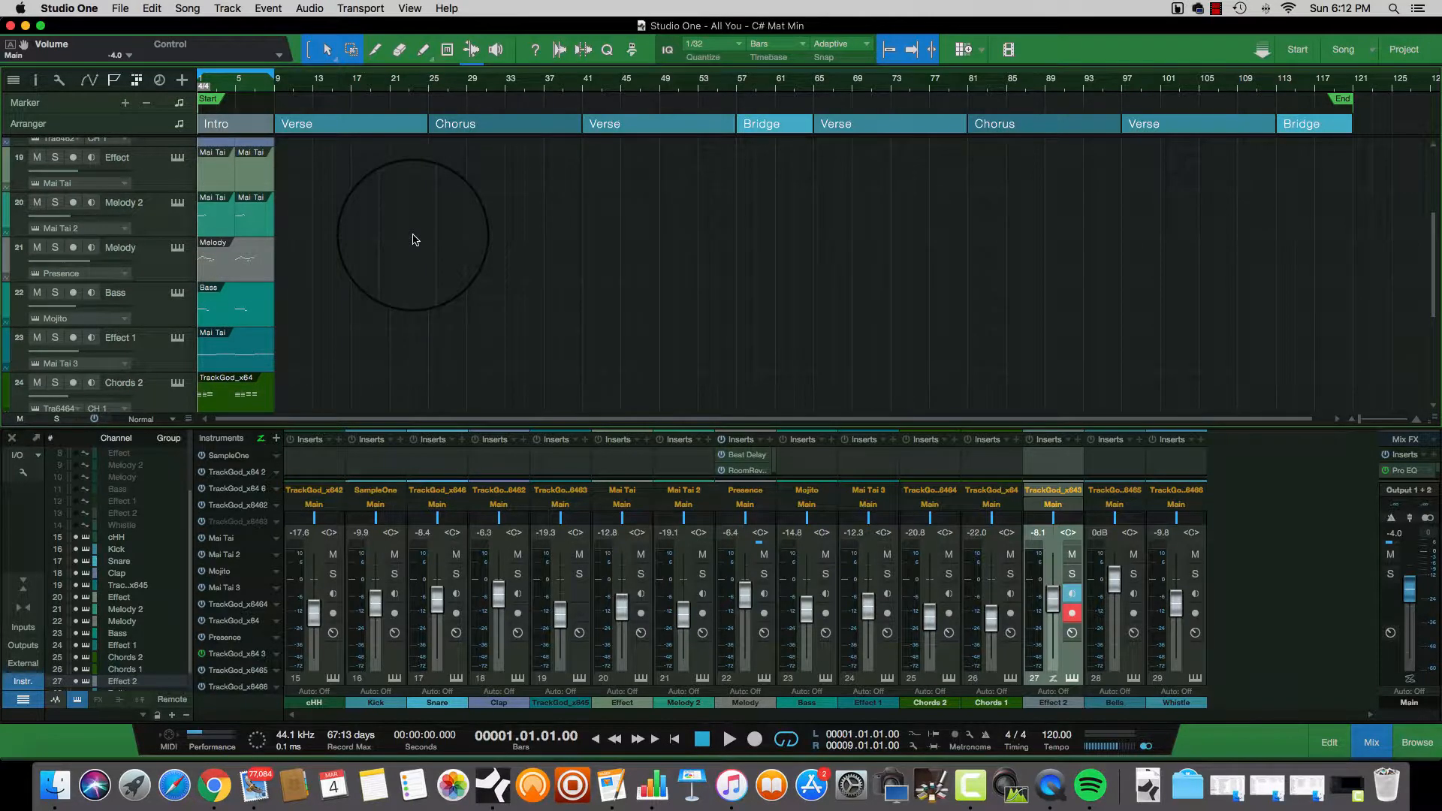
{"action": "scroll", "coordinate": [413, 240], "scroll_direction": "up", "scroll_amount": 2}
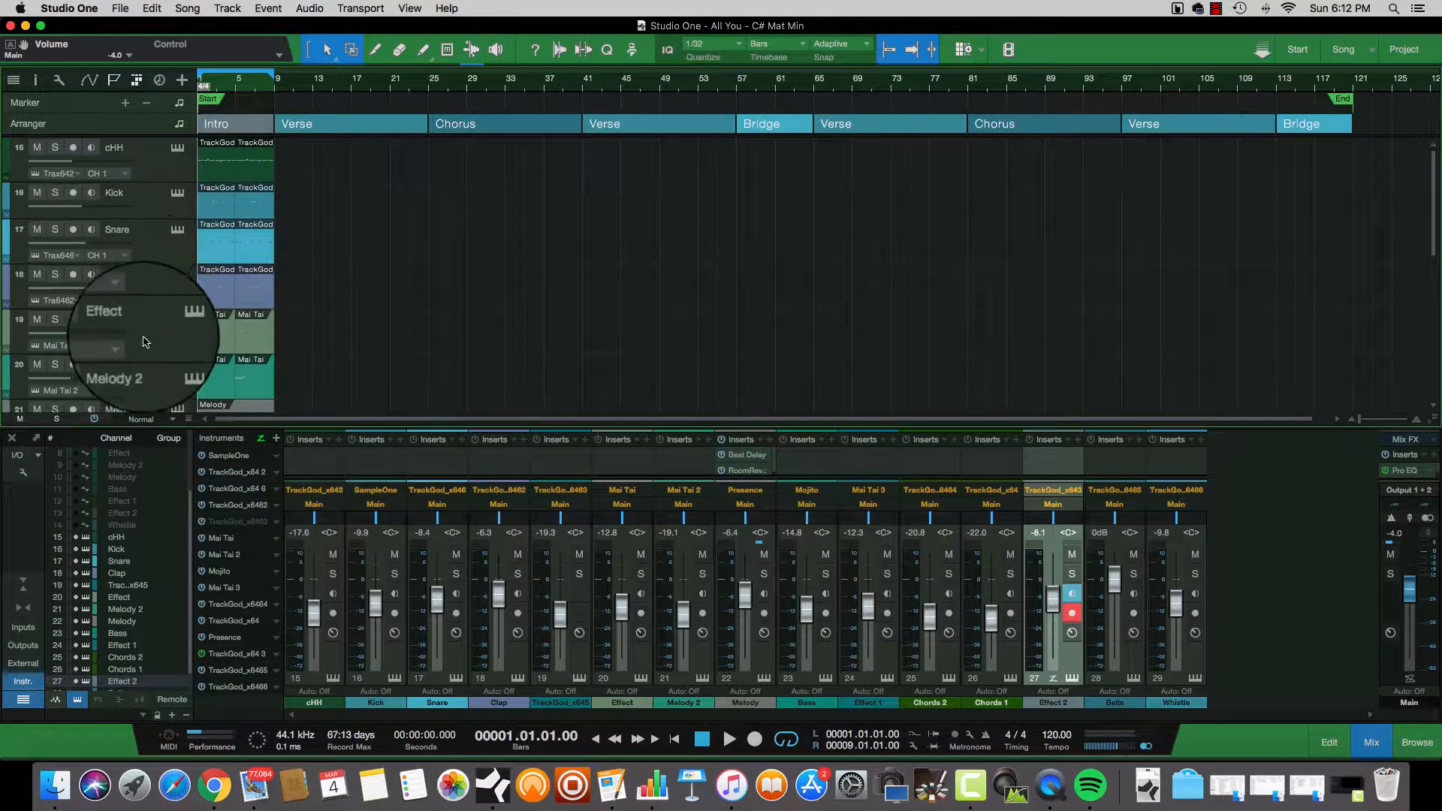
{"action": "scroll", "coordinate": [151, 338], "scroll_direction": "down", "scroll_amount": 1}
{"action": "scroll", "coordinate": [152, 338], "scroll_direction": "down", "scroll_amount": 3}
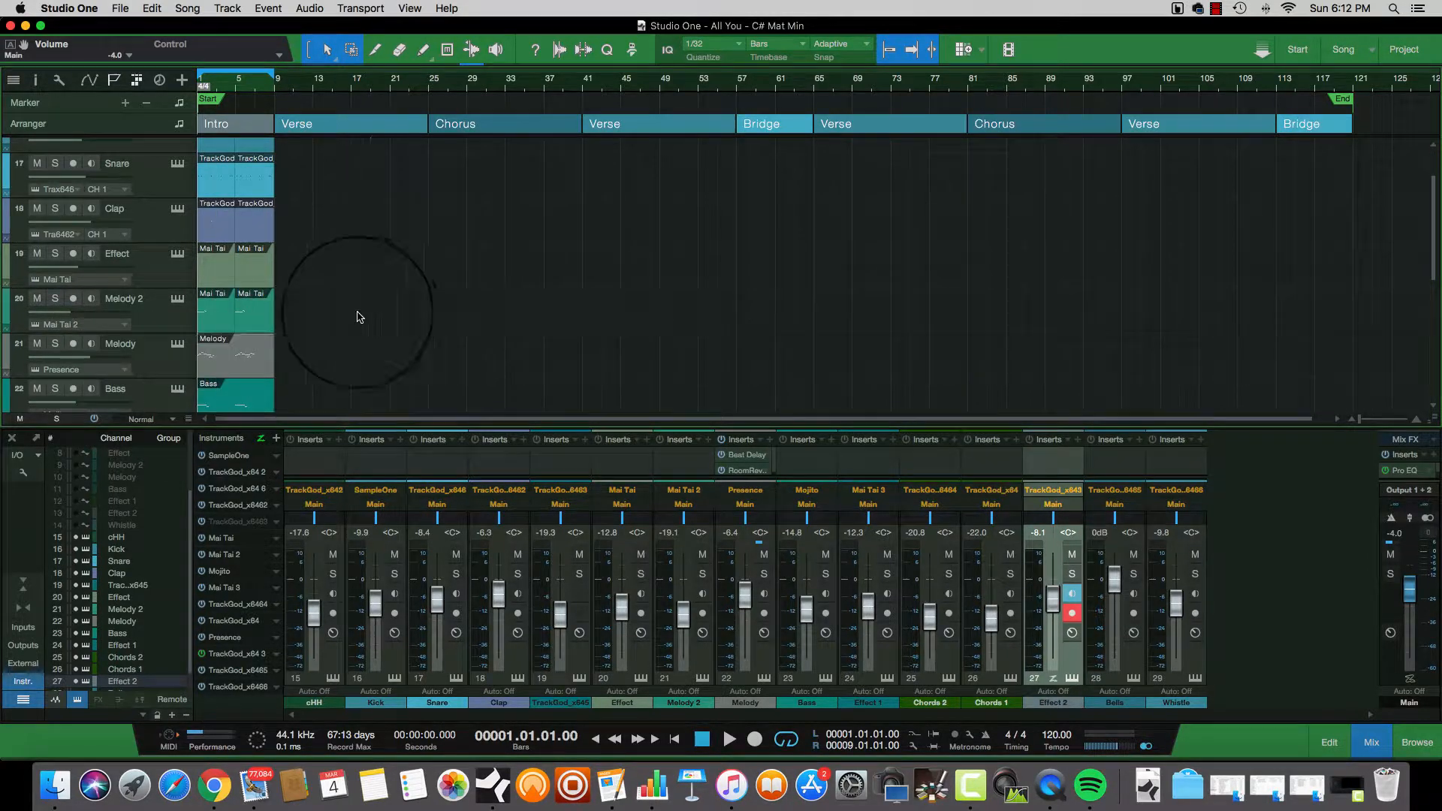
{"action": "scroll", "coordinate": [357, 317], "scroll_direction": "up", "scroll_amount": 2}
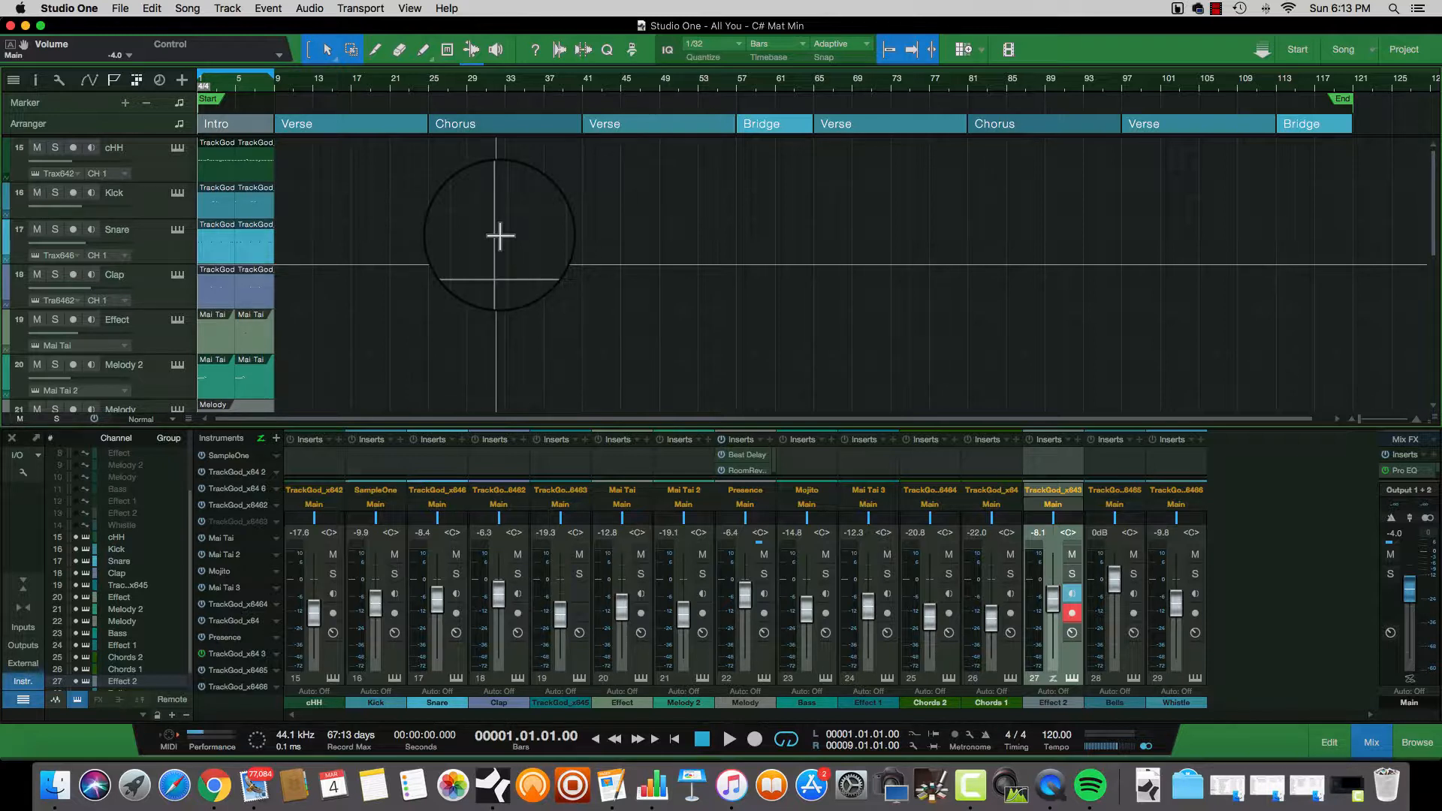
{"action": "key", "text": "space"}
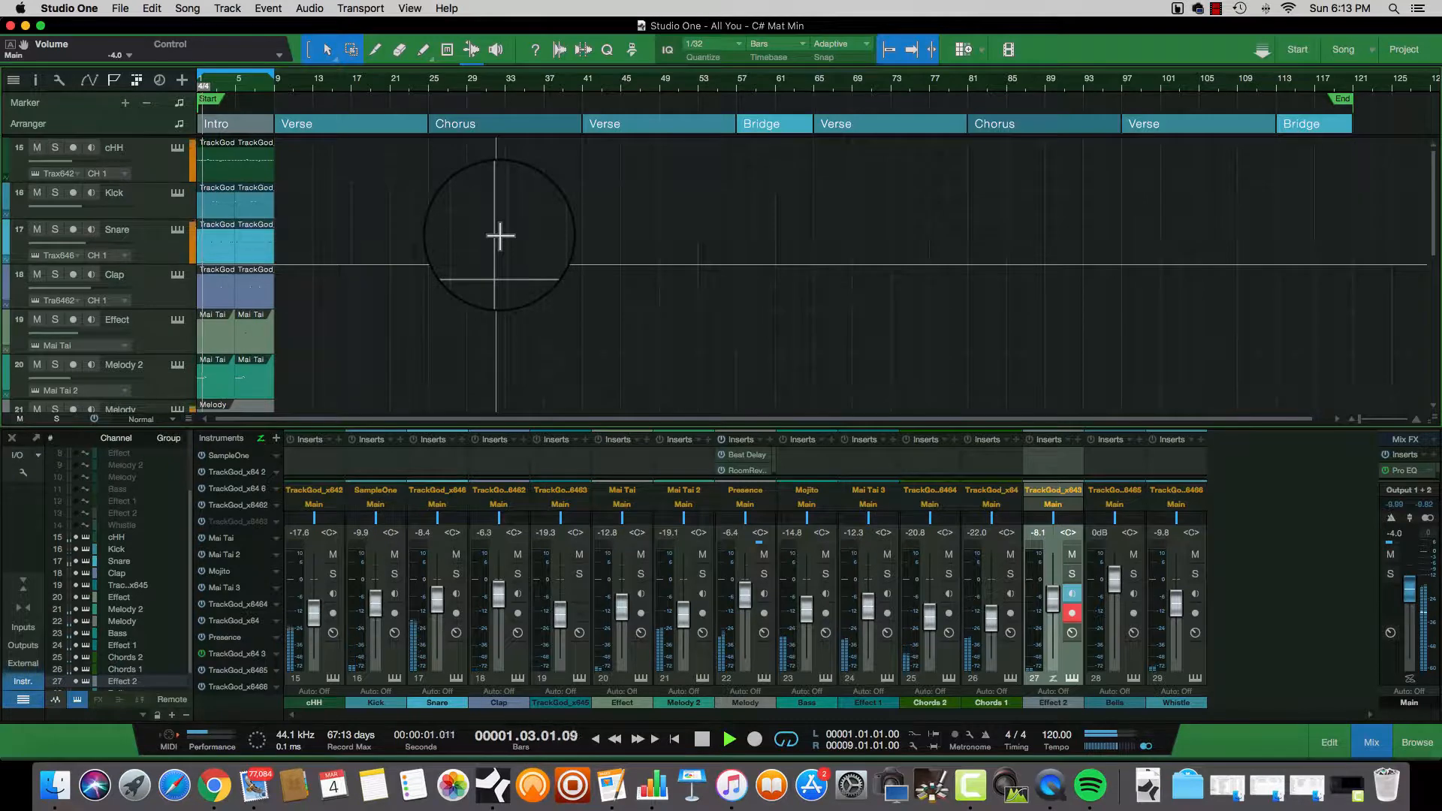
{"action": "key", "text": "space"}
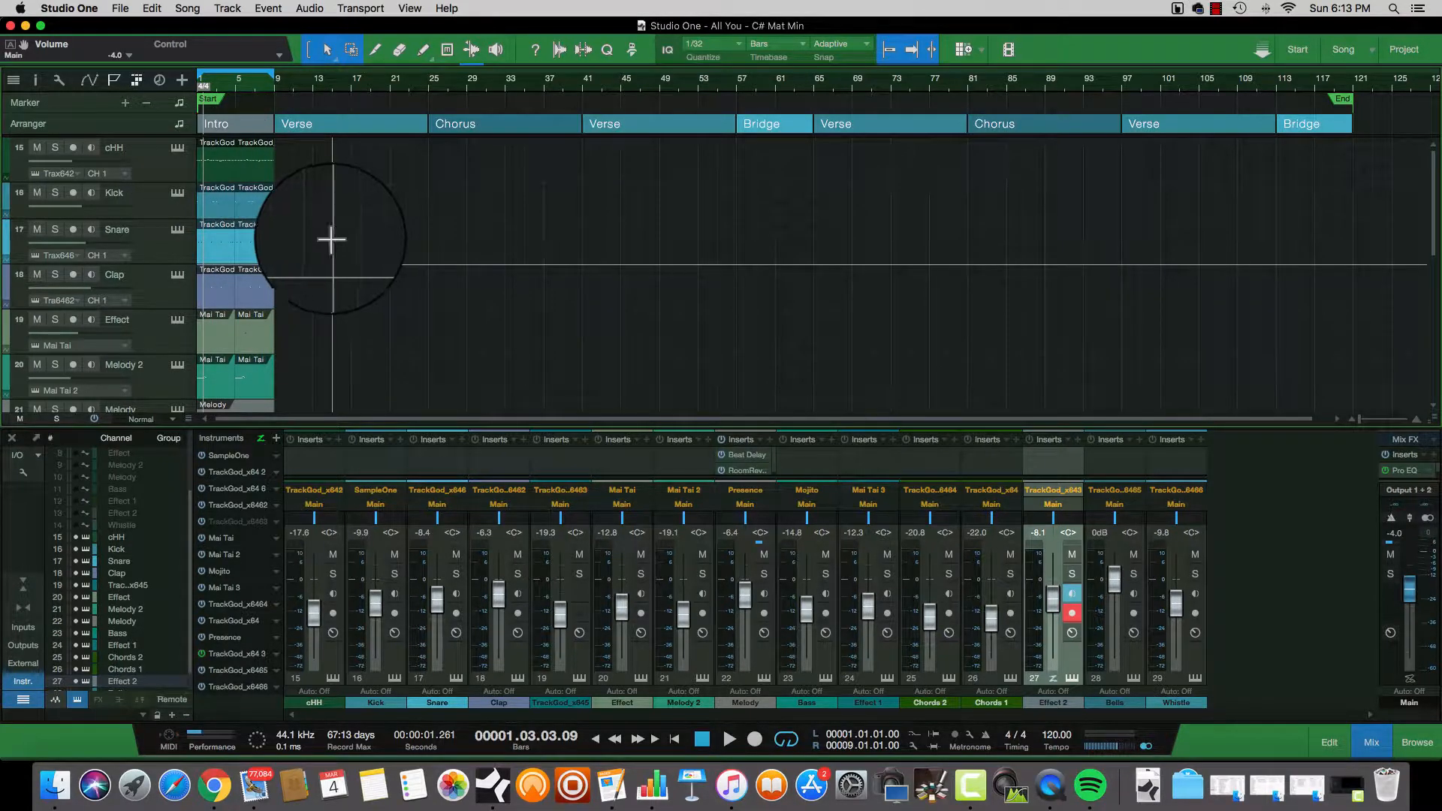
Merge the two cHH events in the intro into one event
{"action": "left_click", "coordinate": [208, 159]}
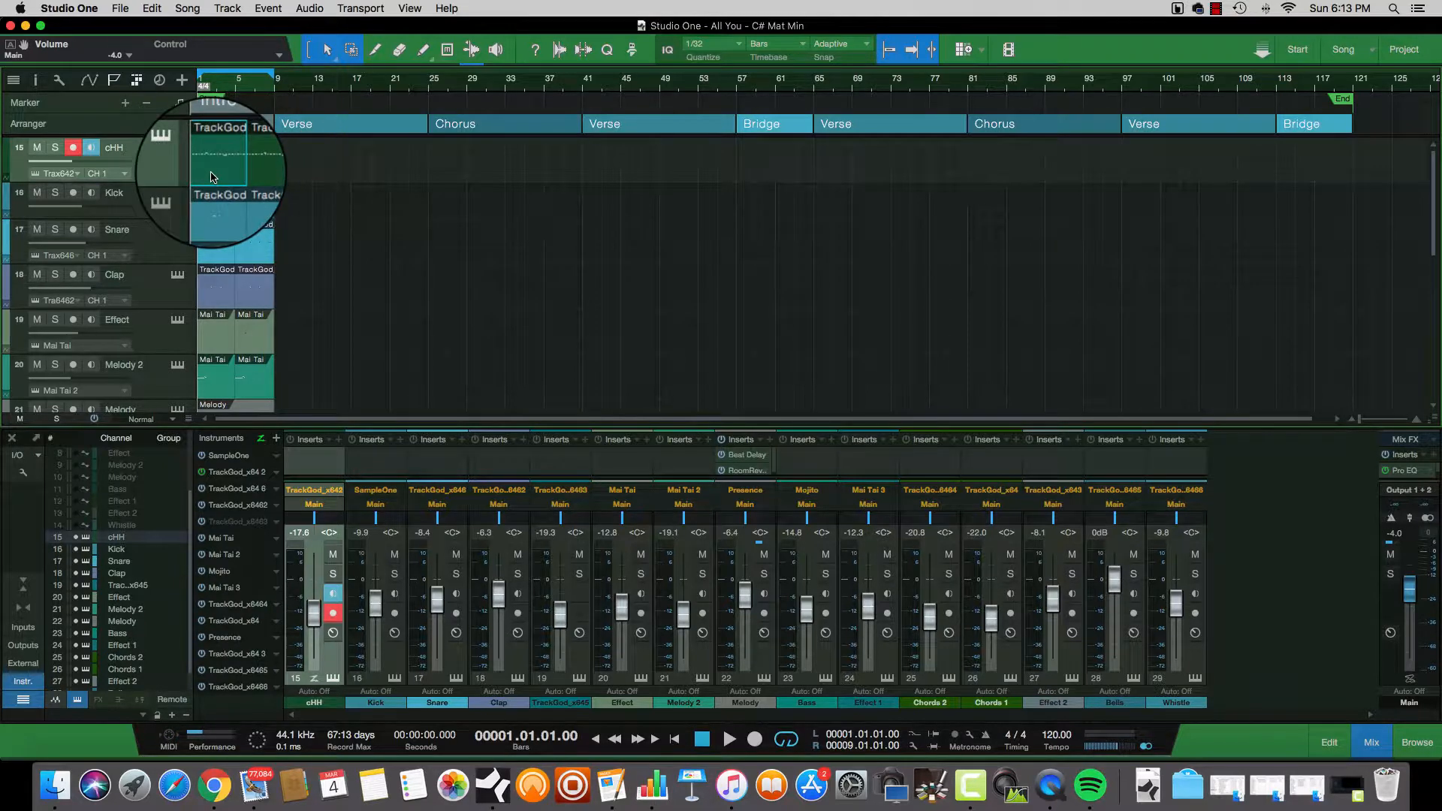
{"action": "left_click", "coordinate": [251, 165]}
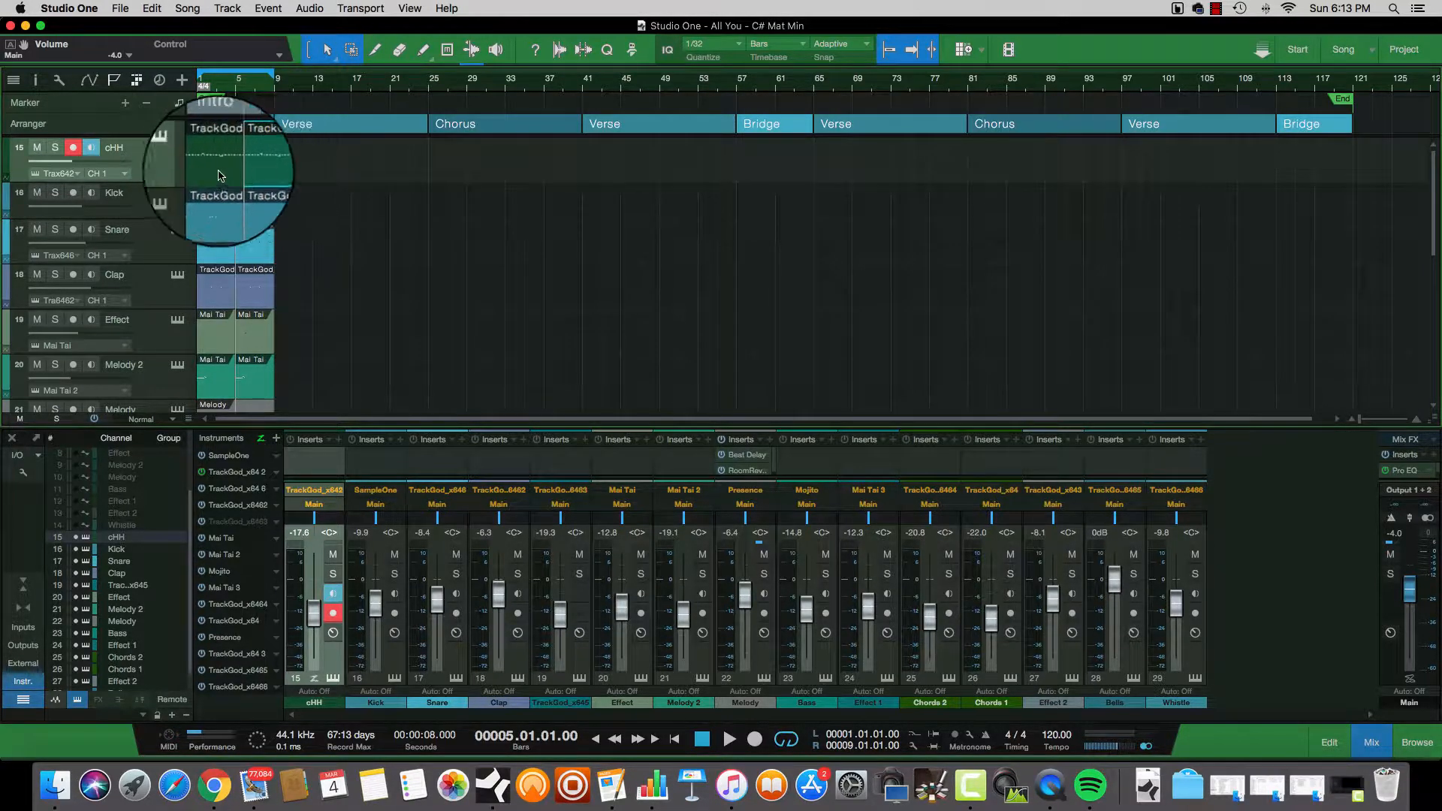
{"action": "left_click", "coordinate": [222, 170]}
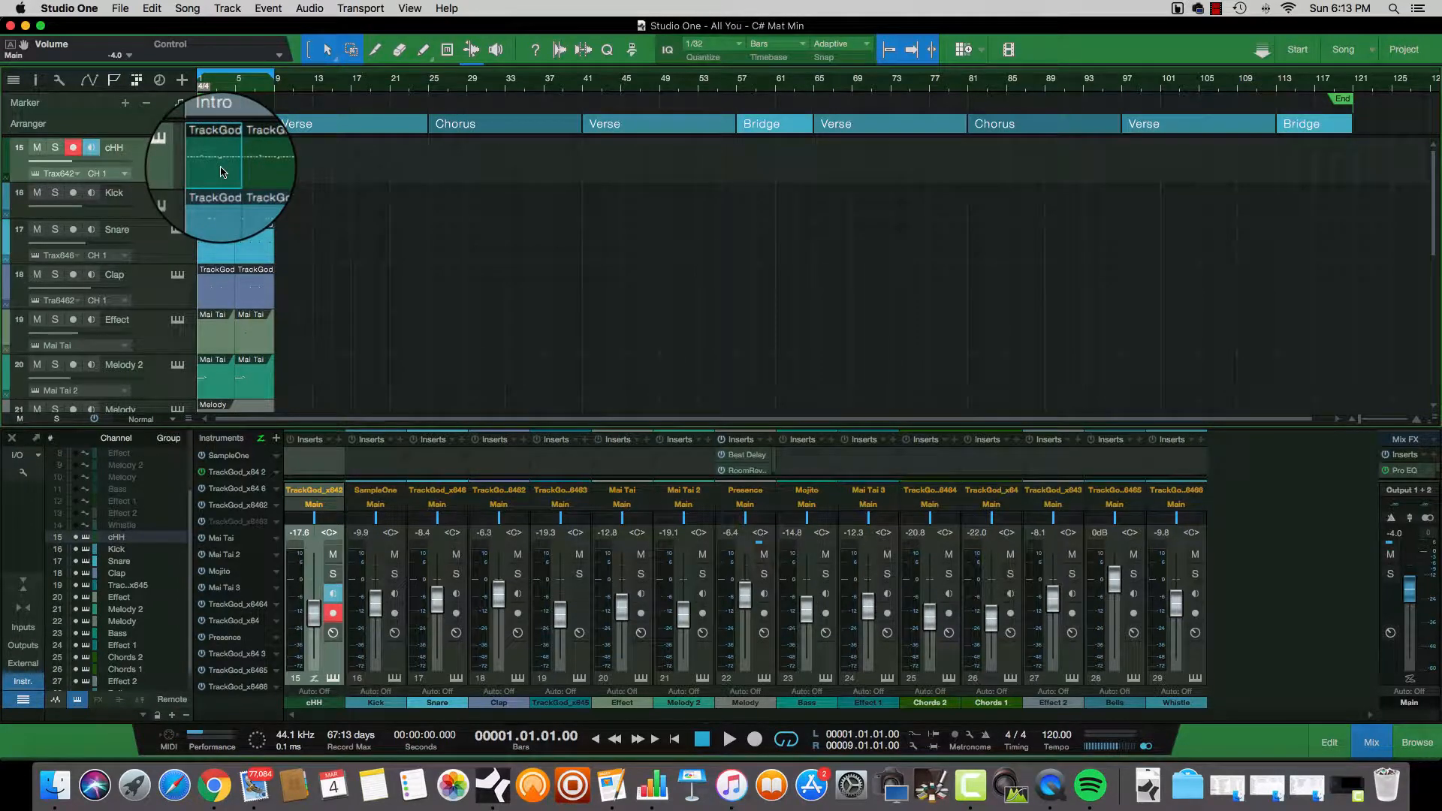
{"action": "left_click", "coordinate": [250, 172], "text": "shift"}
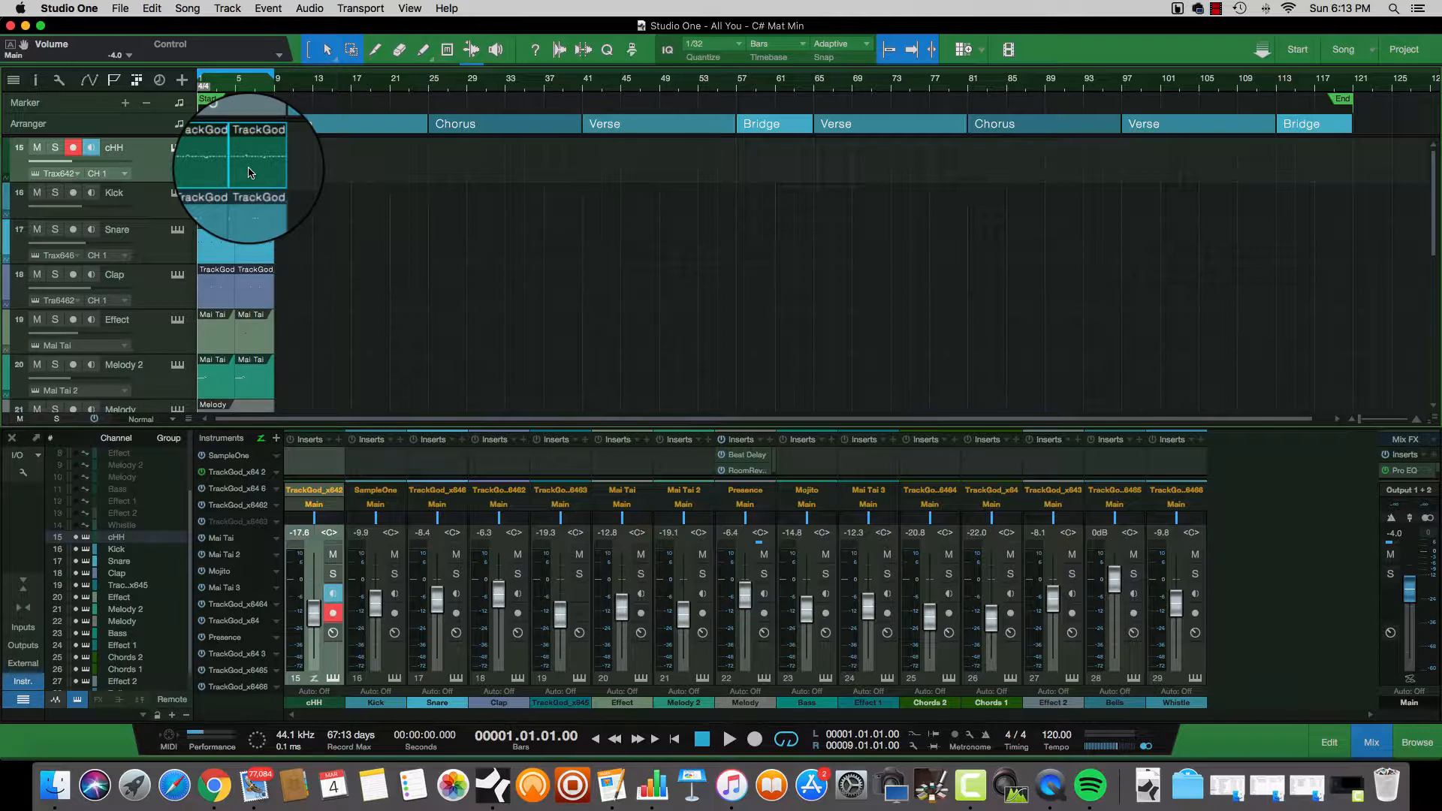
{"action": "key", "text": "g"}
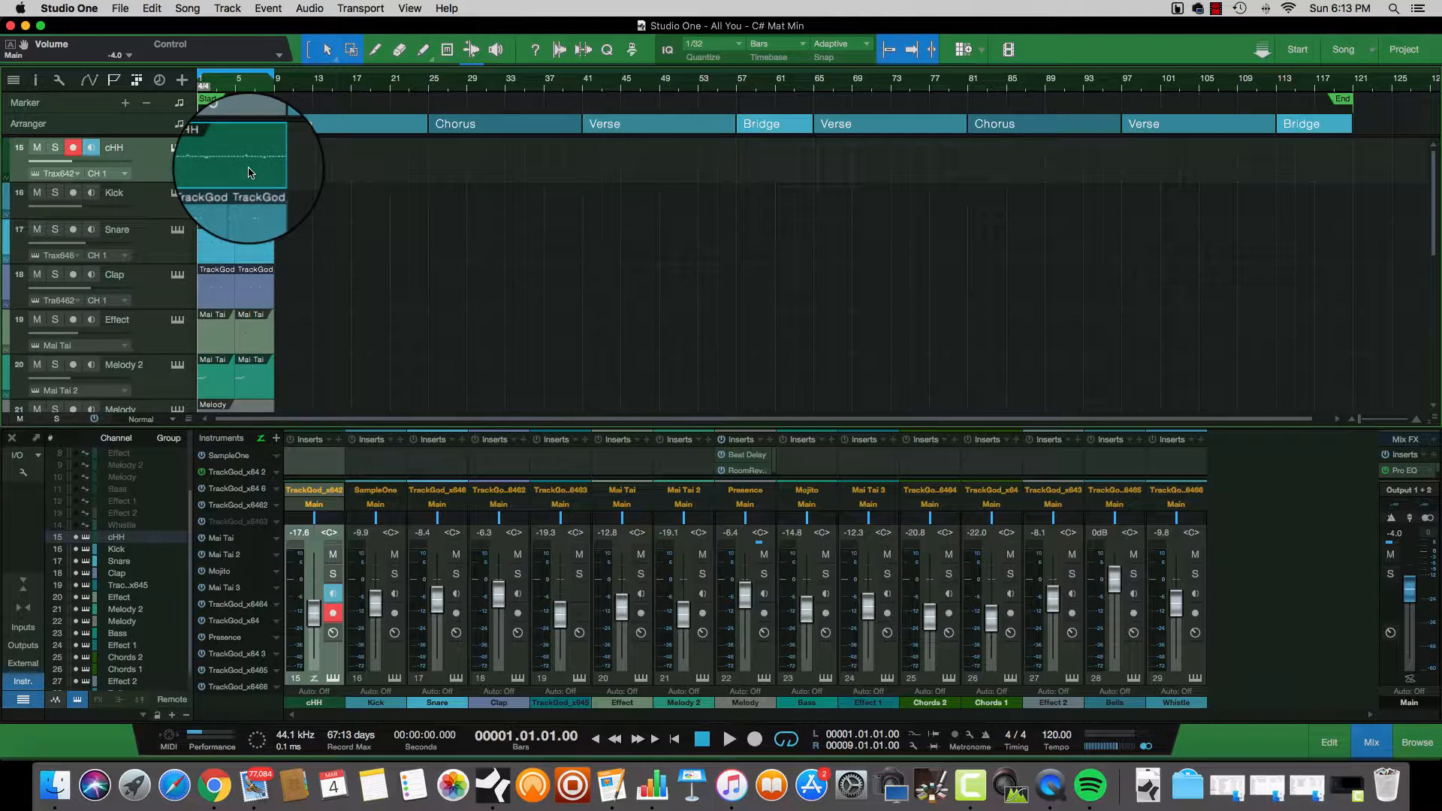
Merge the paired intro events on the Kick track and on the Snare track
{"action": "left_click", "coordinate": [219, 197]}
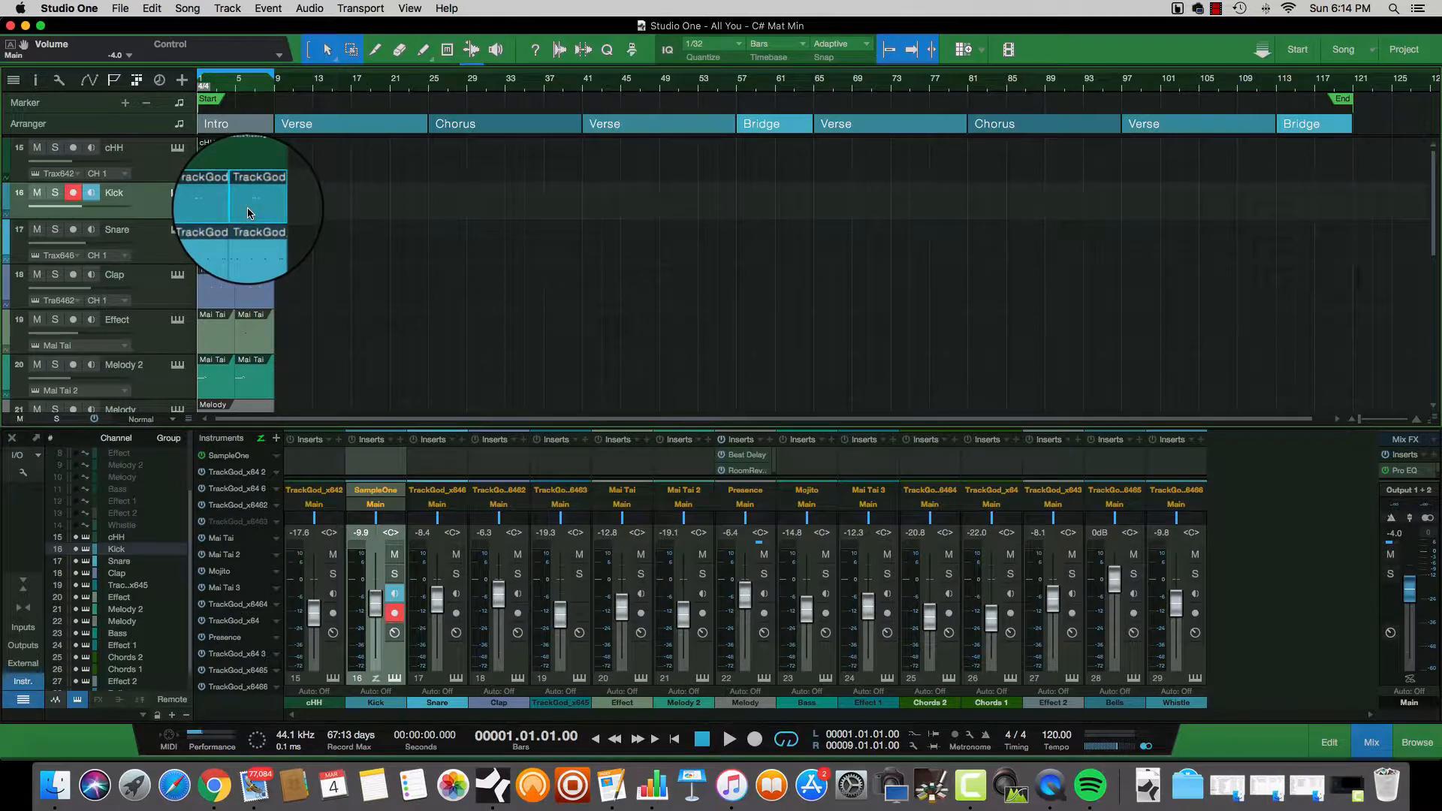
{"action": "left_click", "coordinate": [227, 244]}
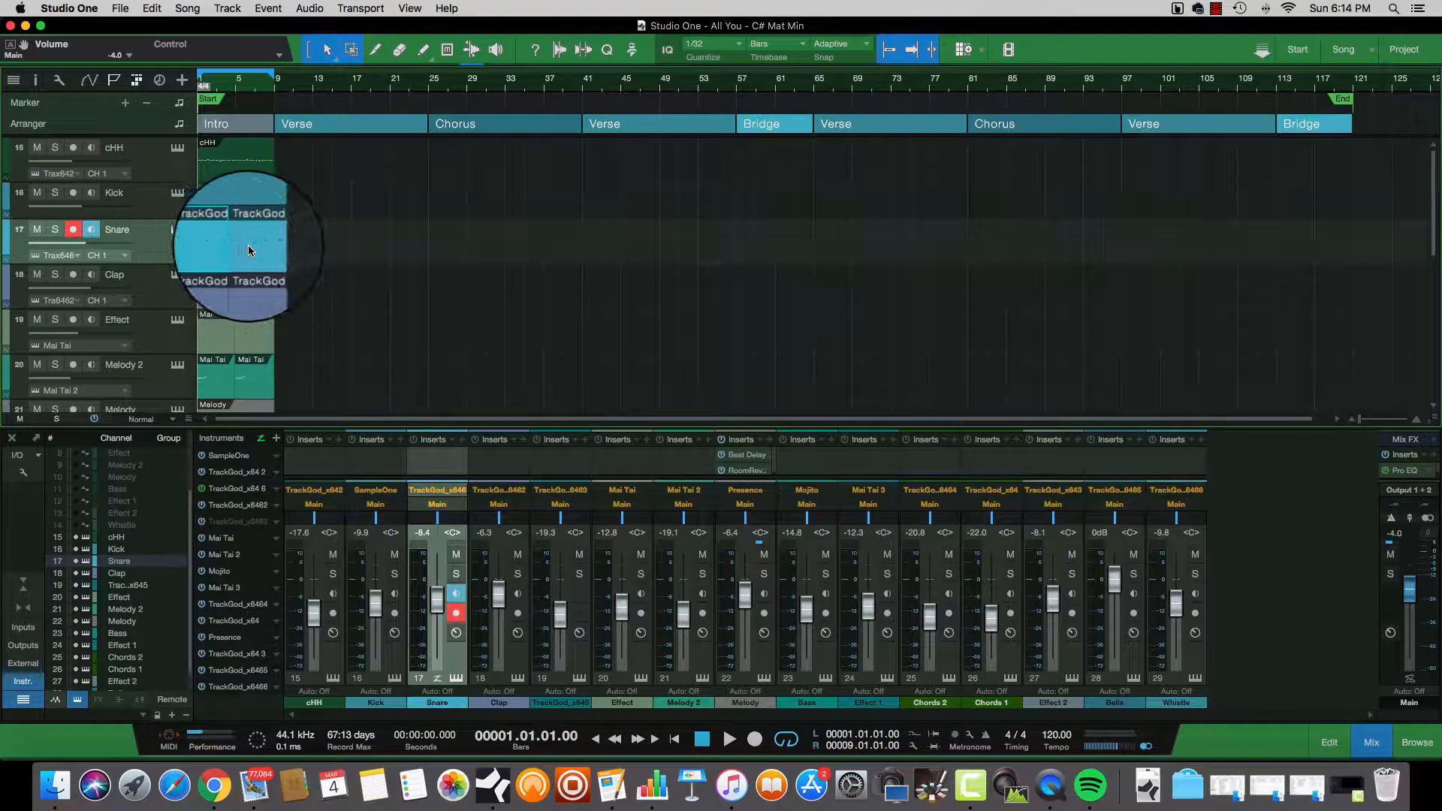
{"action": "key", "text": "g"}
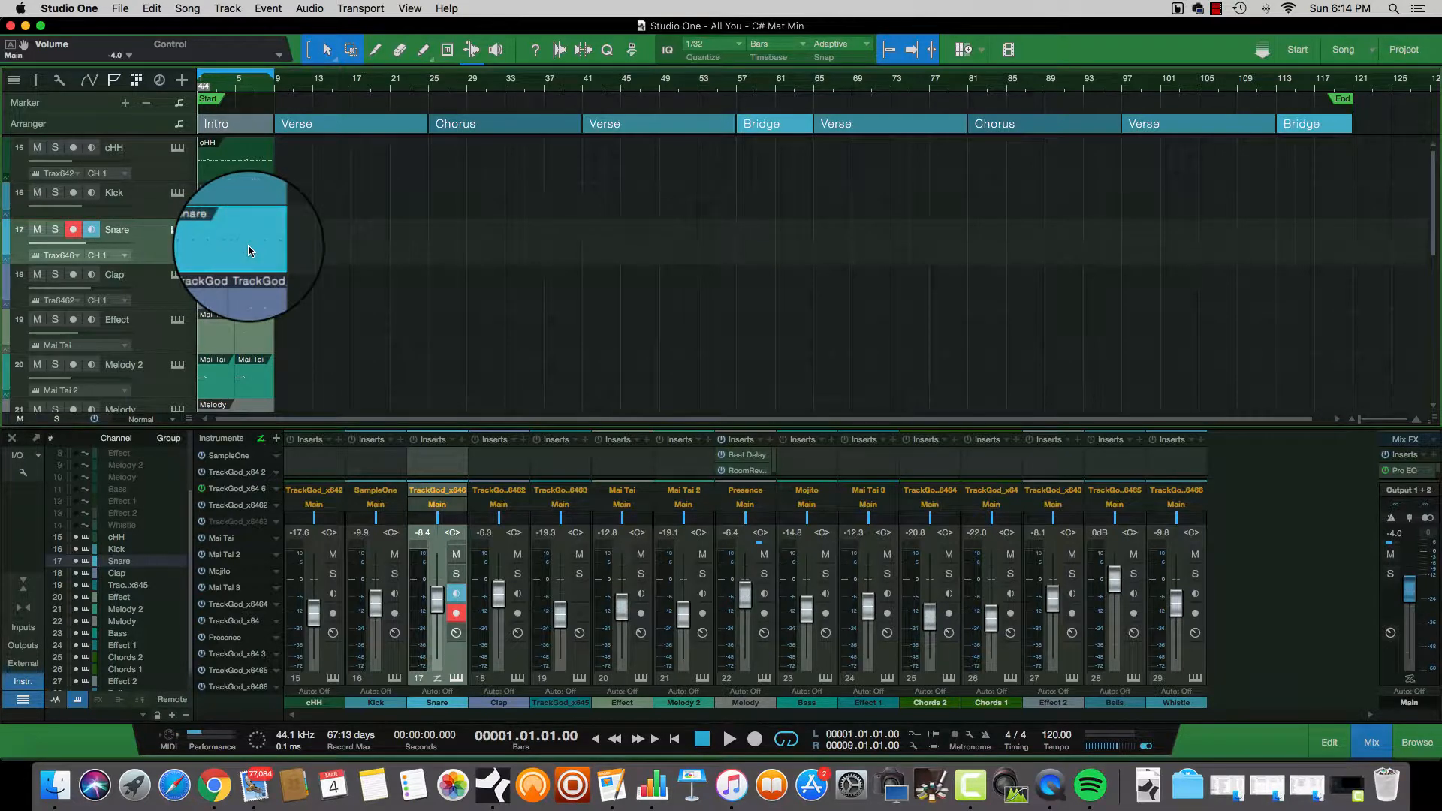
Merge the paired intro events on the Clap track and on the Effect track
{"action": "left_click", "coordinate": [218, 296]}
{"action": "left_click", "coordinate": [216, 295]}
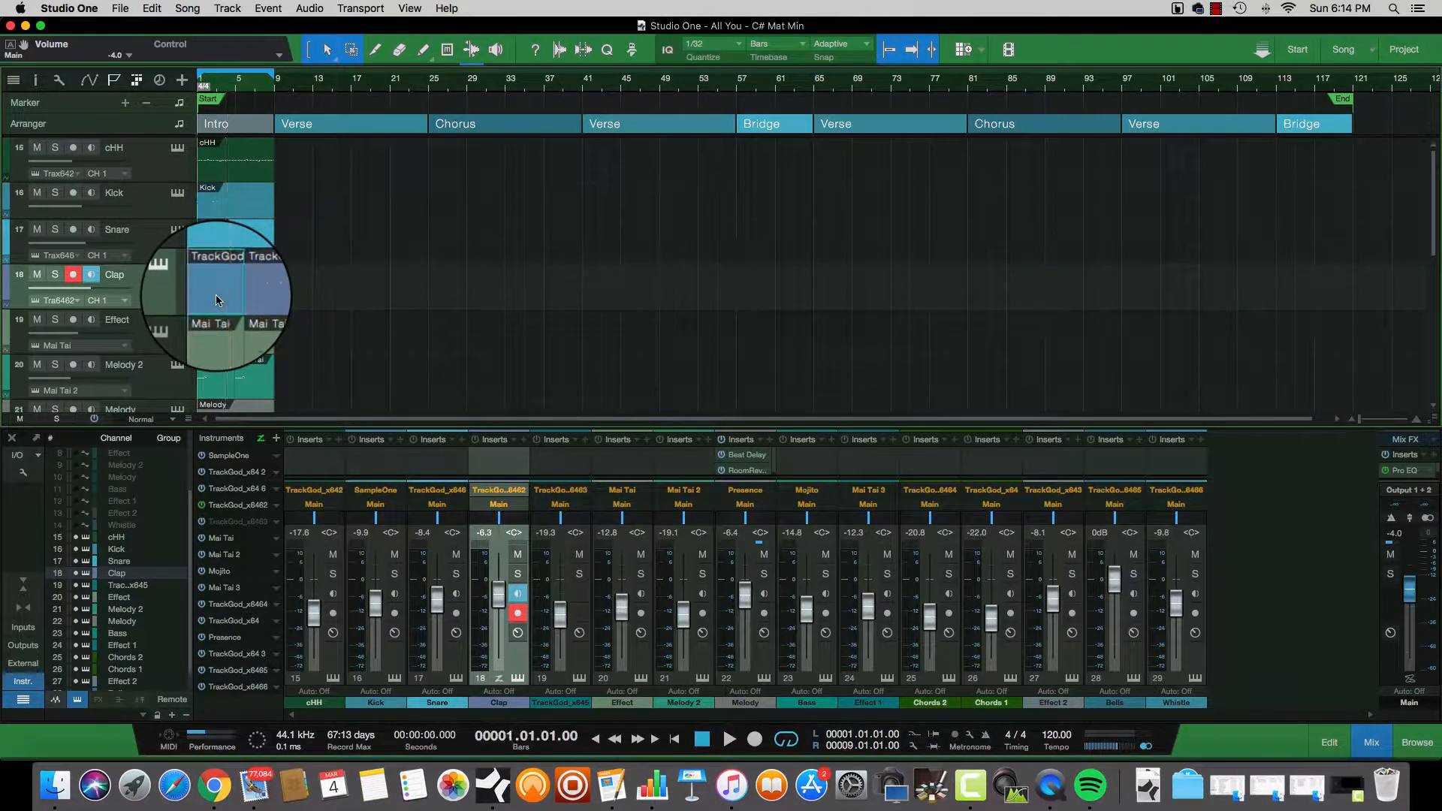
{"action": "left_click", "coordinate": [245, 299], "text": "shift"}
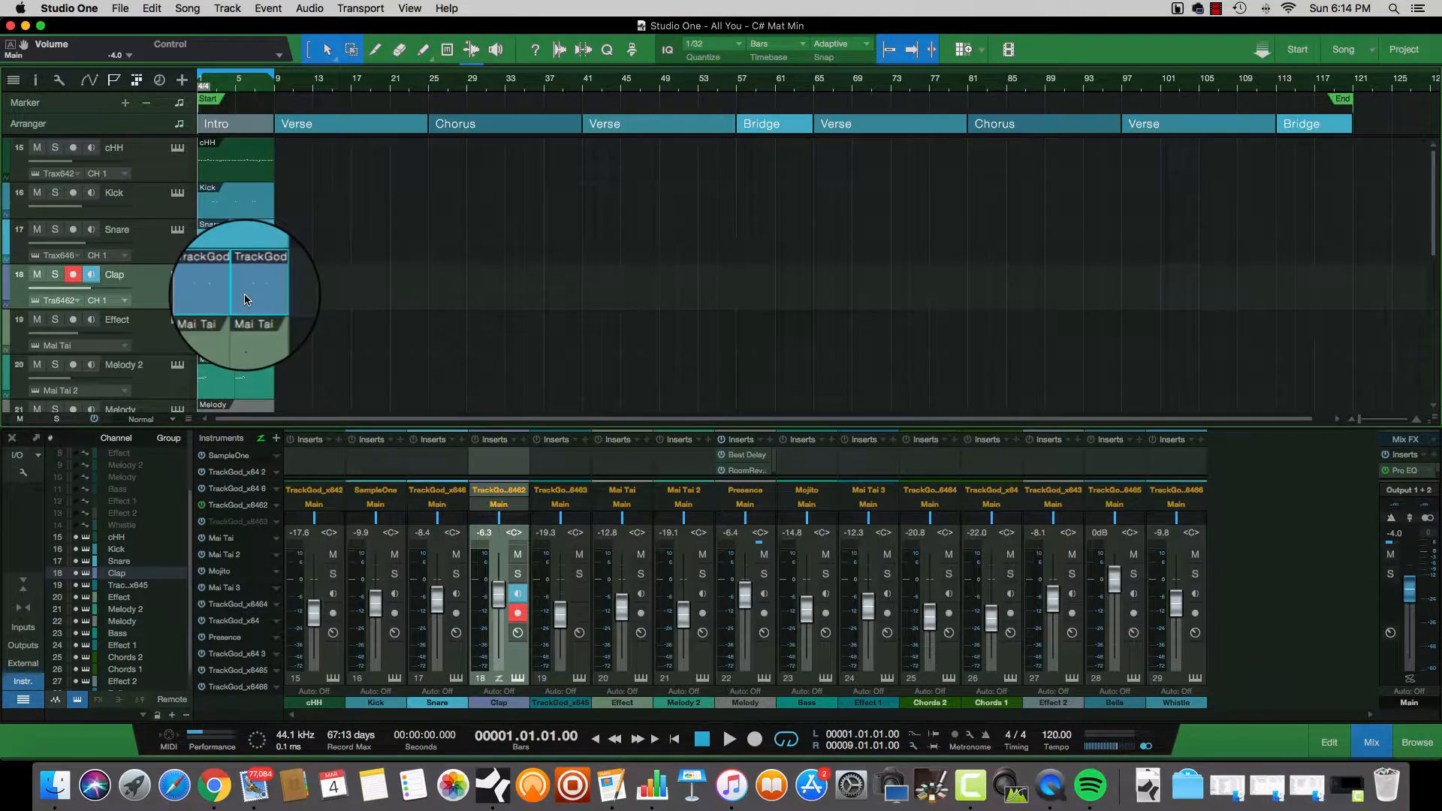
{"action": "left_click", "coordinate": [215, 338]}
{"action": "left_click", "coordinate": [248, 332], "text": "shift"}
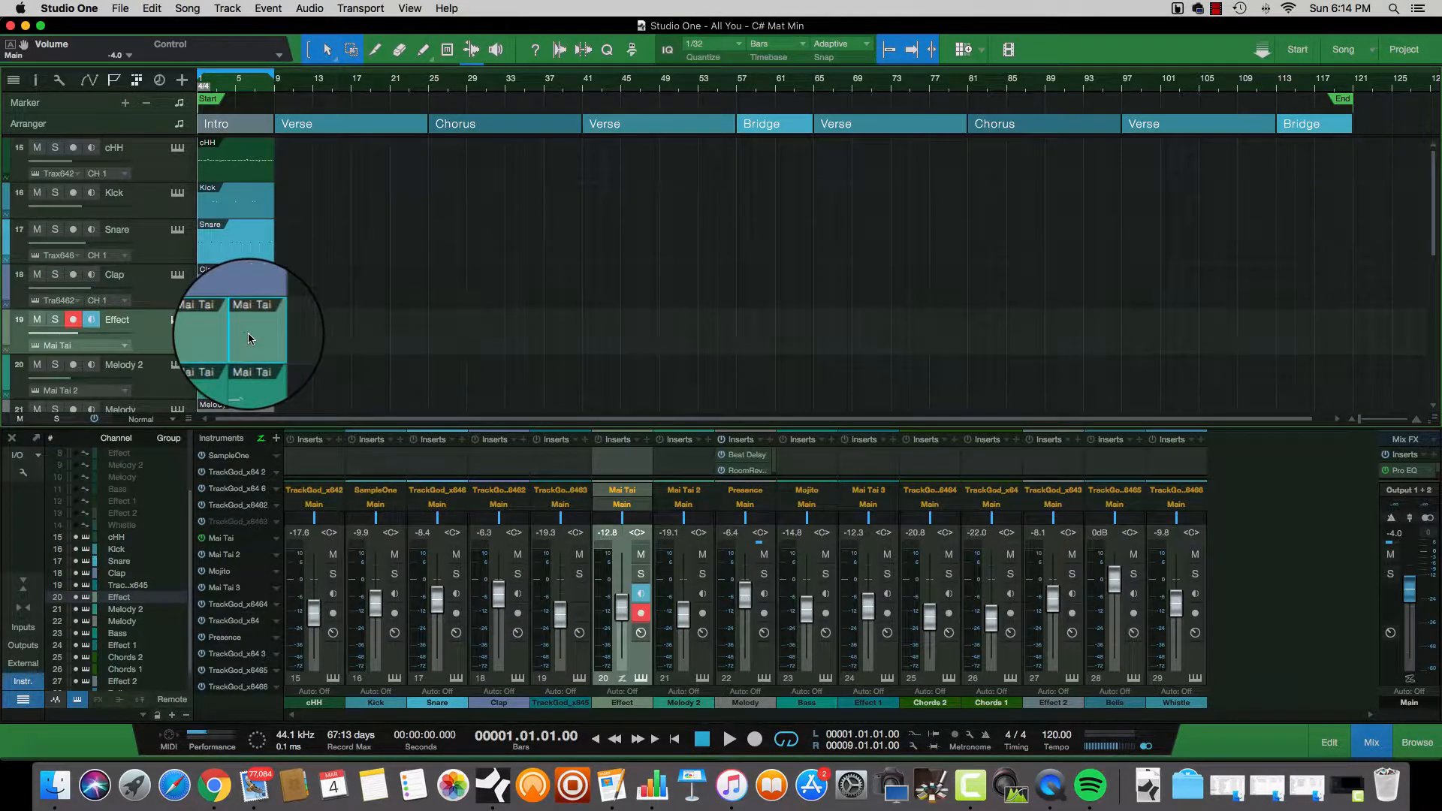
Merge the paired intro events on each of the Melody 2, Bells and Whistle tracks
{"action": "left_click", "coordinate": [213, 384]}
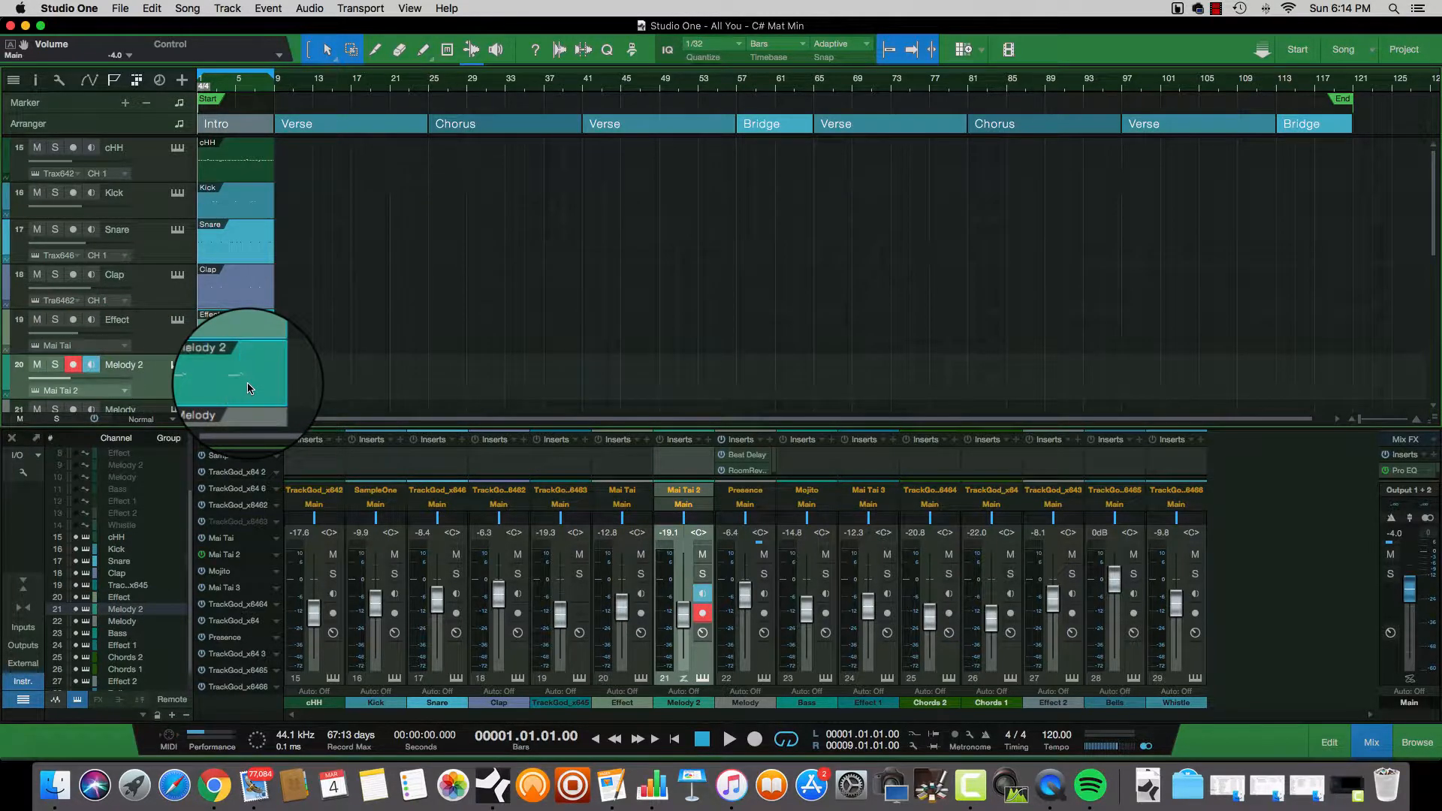
{"action": "key", "text": "Up"}
{"action": "scroll", "coordinate": [248, 386], "scroll_direction": "down", "scroll_amount": 3}
{"action": "scroll", "coordinate": [249, 386], "scroll_direction": "down", "scroll_amount": 5}
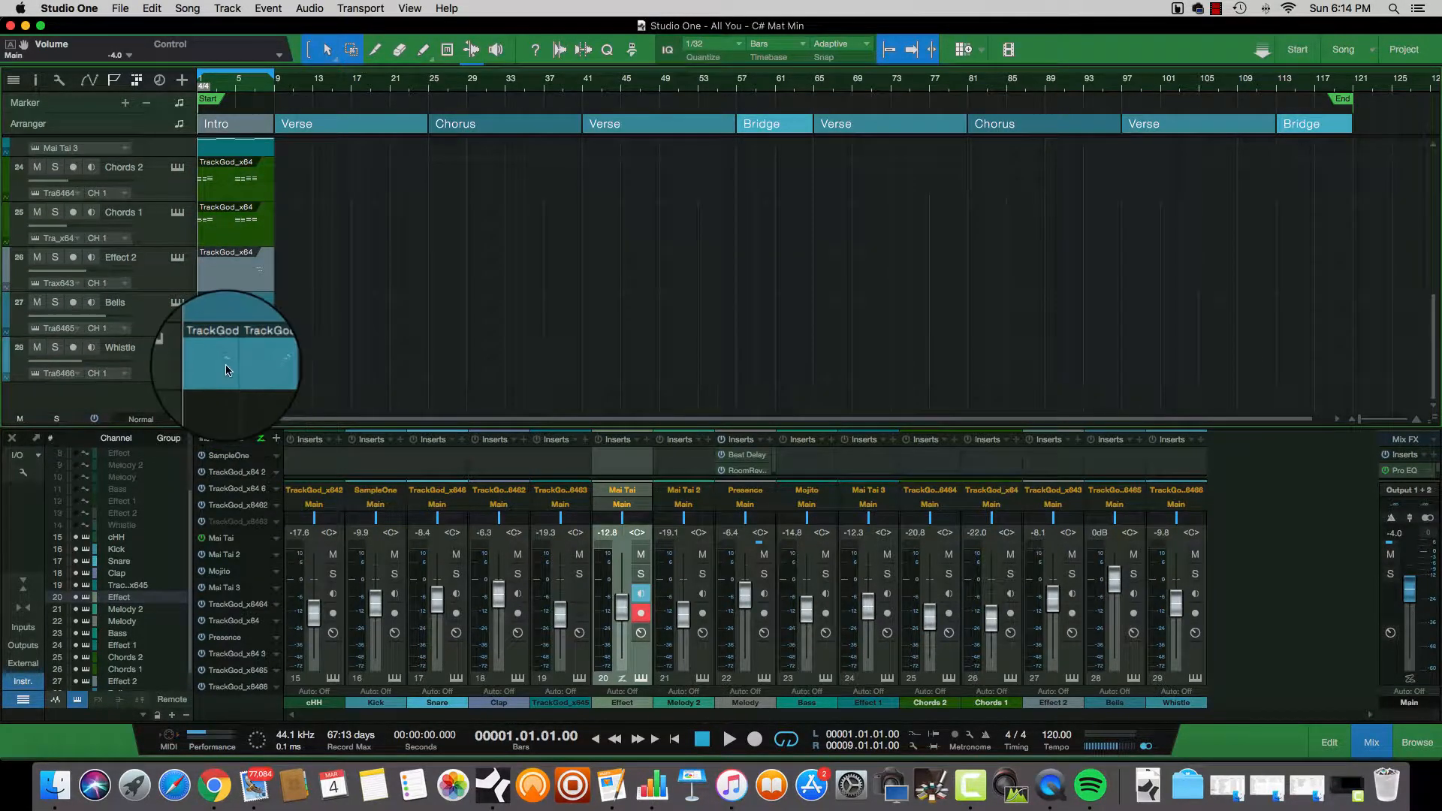
{"action": "left_click", "coordinate": [226, 368]}
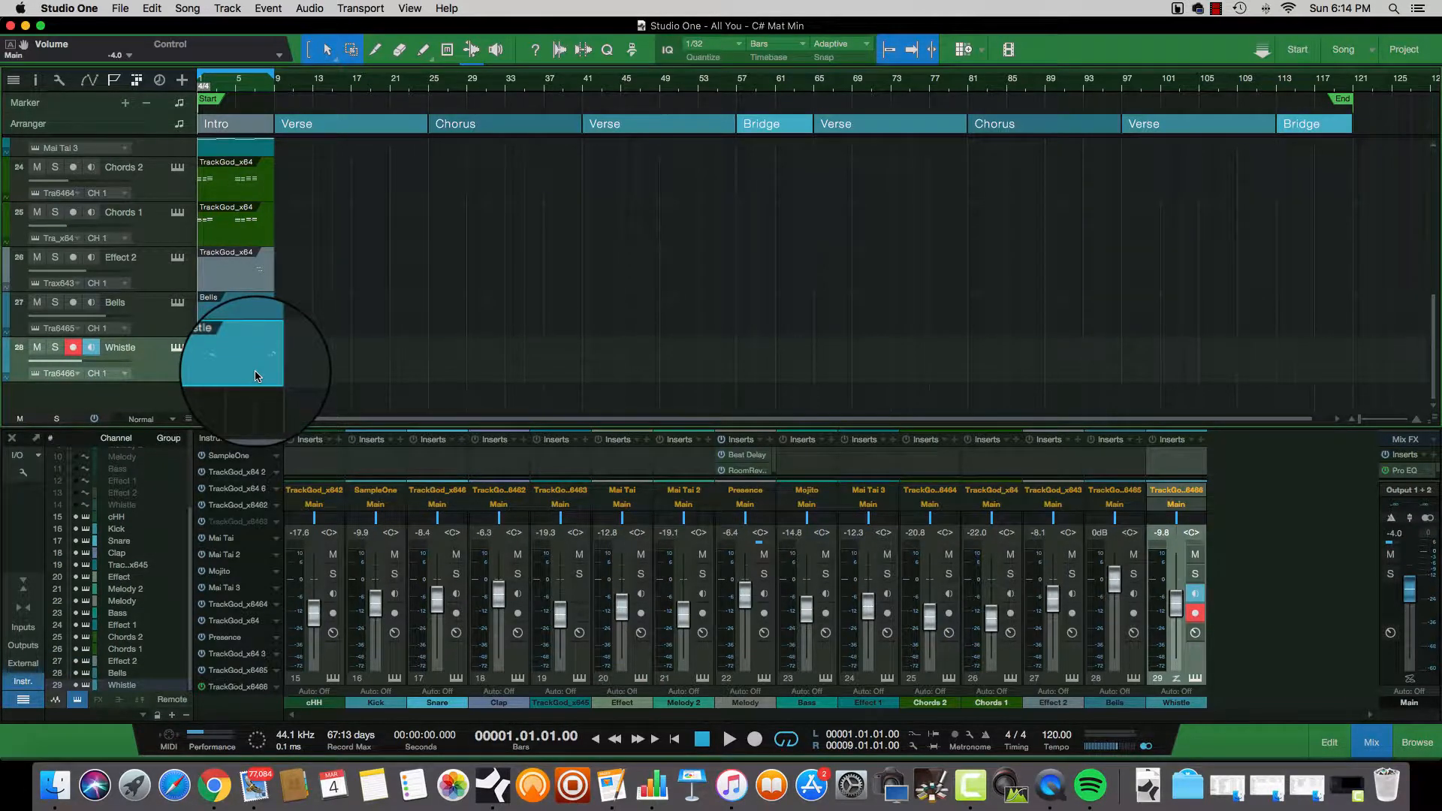
Open the Bass event in the note editor and play it back to check its timing
{"action": "scroll", "coordinate": [333, 339], "scroll_direction": "up", "scroll_amount": 3}
{"action": "scroll", "coordinate": [333, 339], "scroll_direction": "up", "scroll_amount": 2}
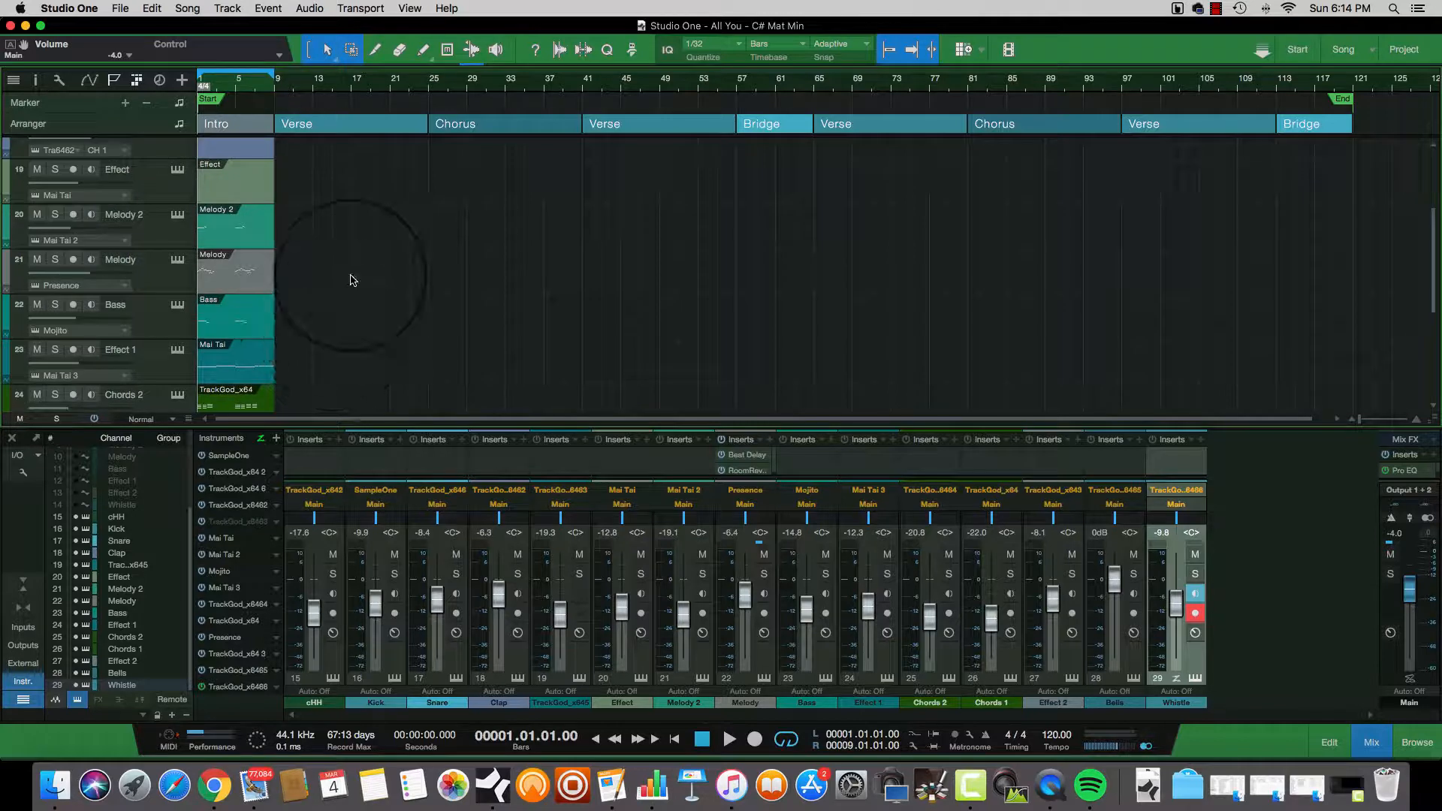
{"action": "scroll", "coordinate": [351, 280], "scroll_direction": "up", "scroll_amount": 2}
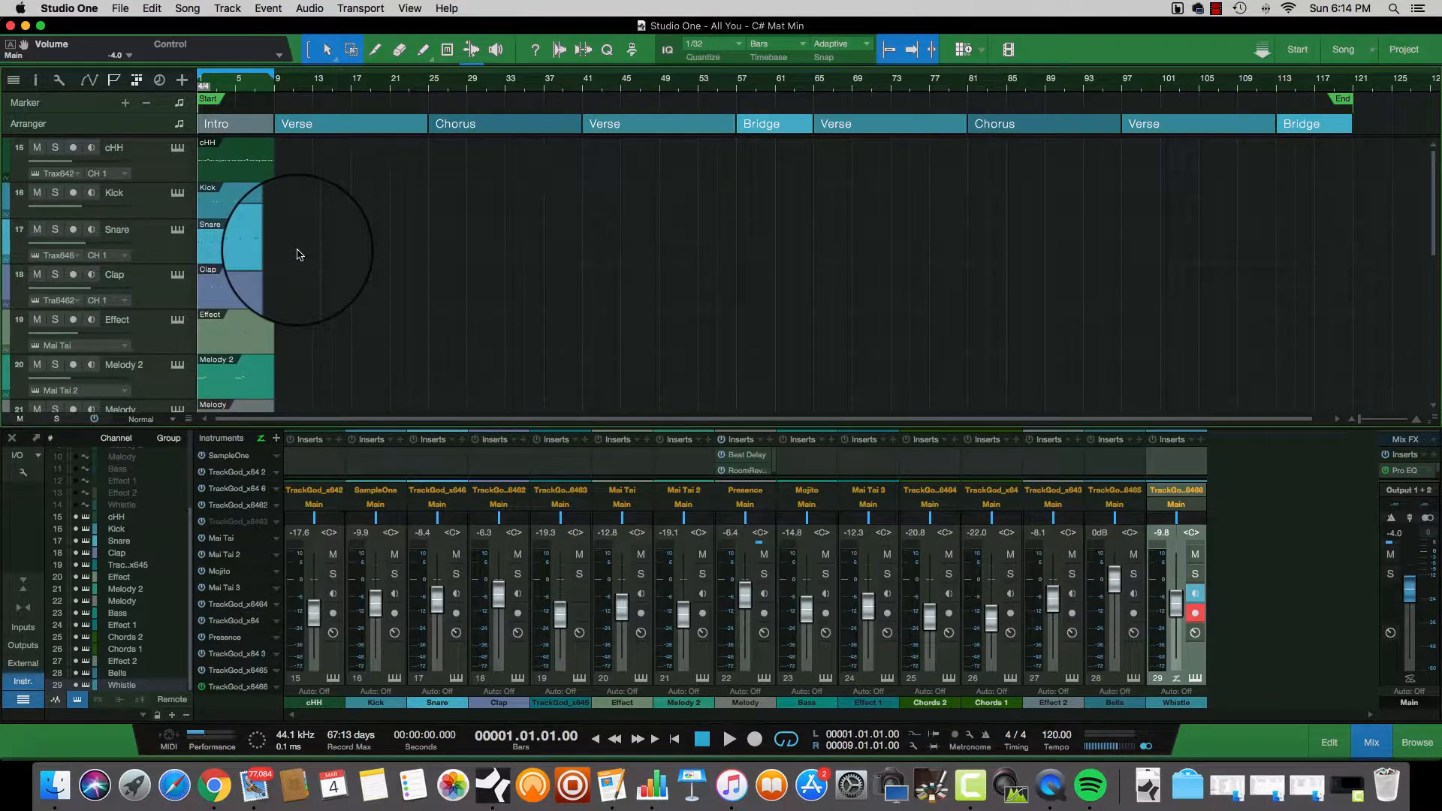
{"action": "scroll", "coordinate": [298, 254], "scroll_direction": "down", "scroll_amount": 4}
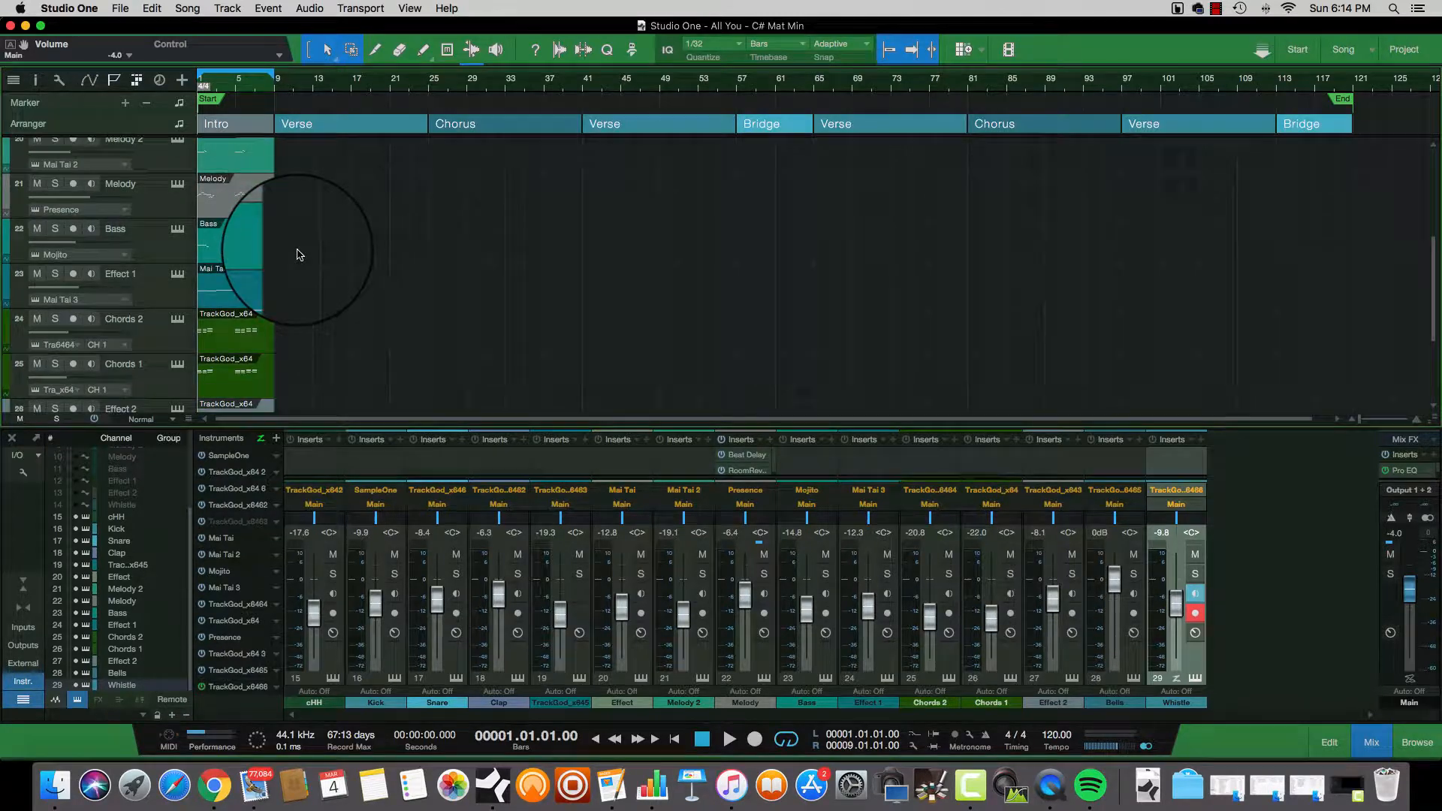
{"action": "double_click", "coordinate": [253, 253]}
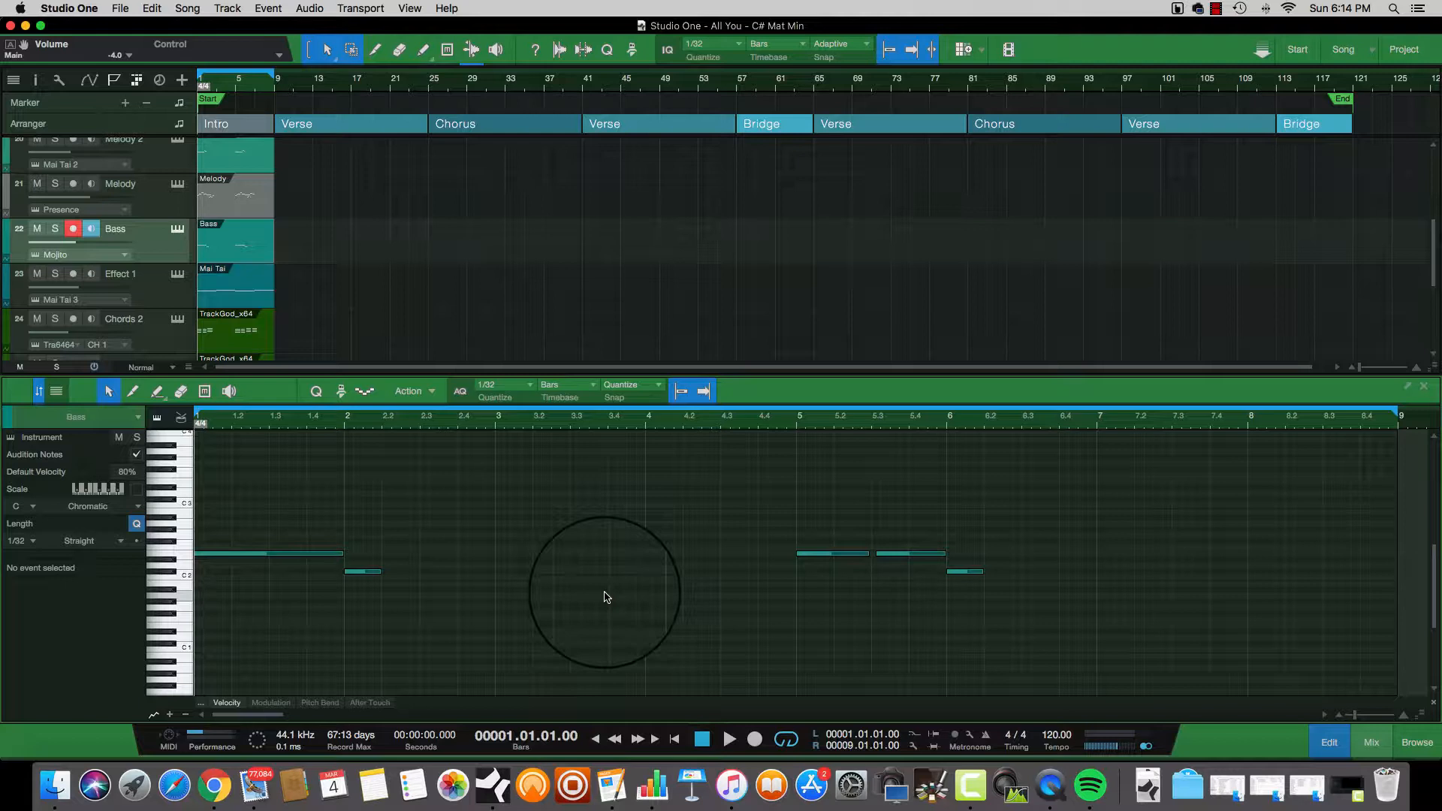
{"action": "key", "text": "space"}
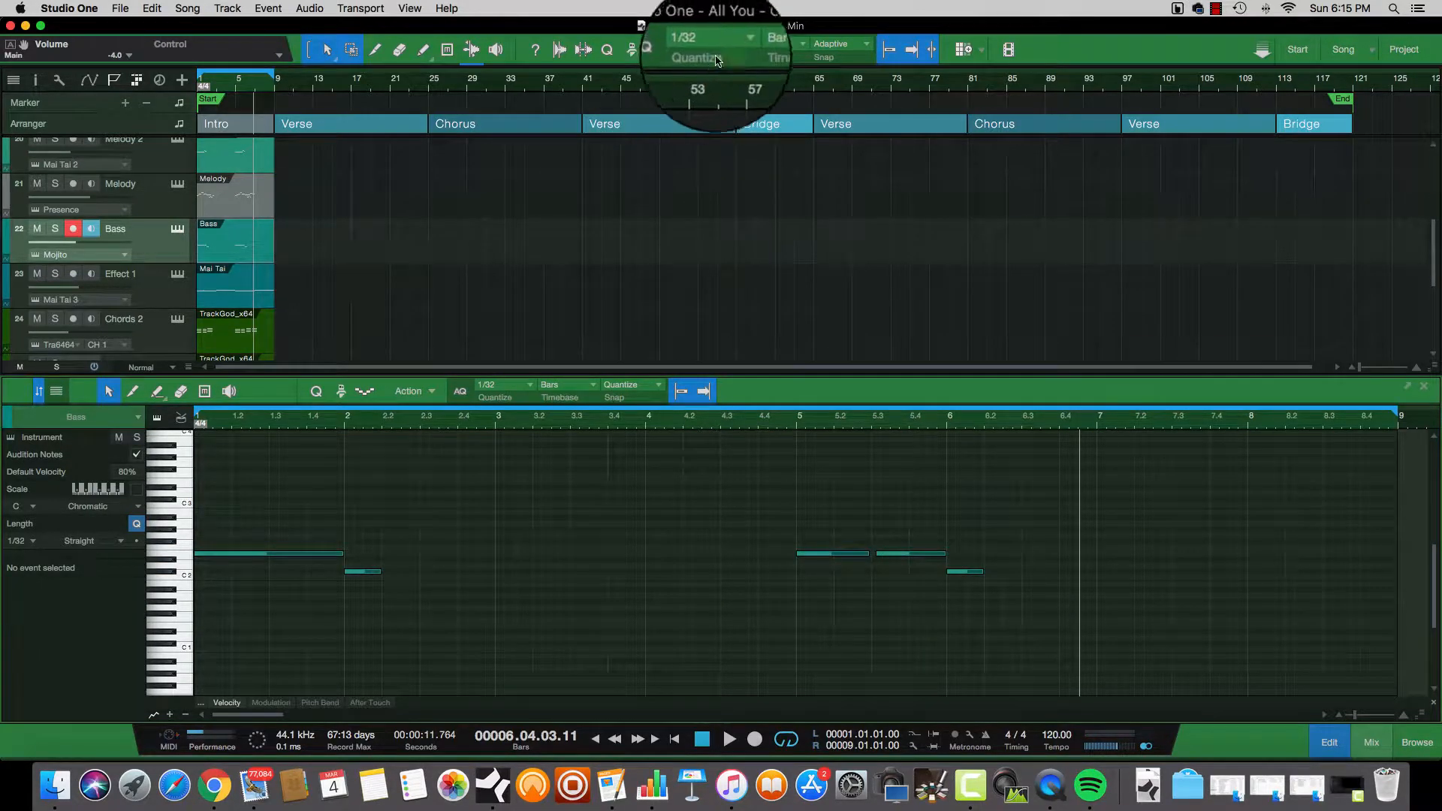
Set the quantize value to 1/8, quantize the Bass event and play back the result
{"action": "left_click", "coordinate": [740, 49]}
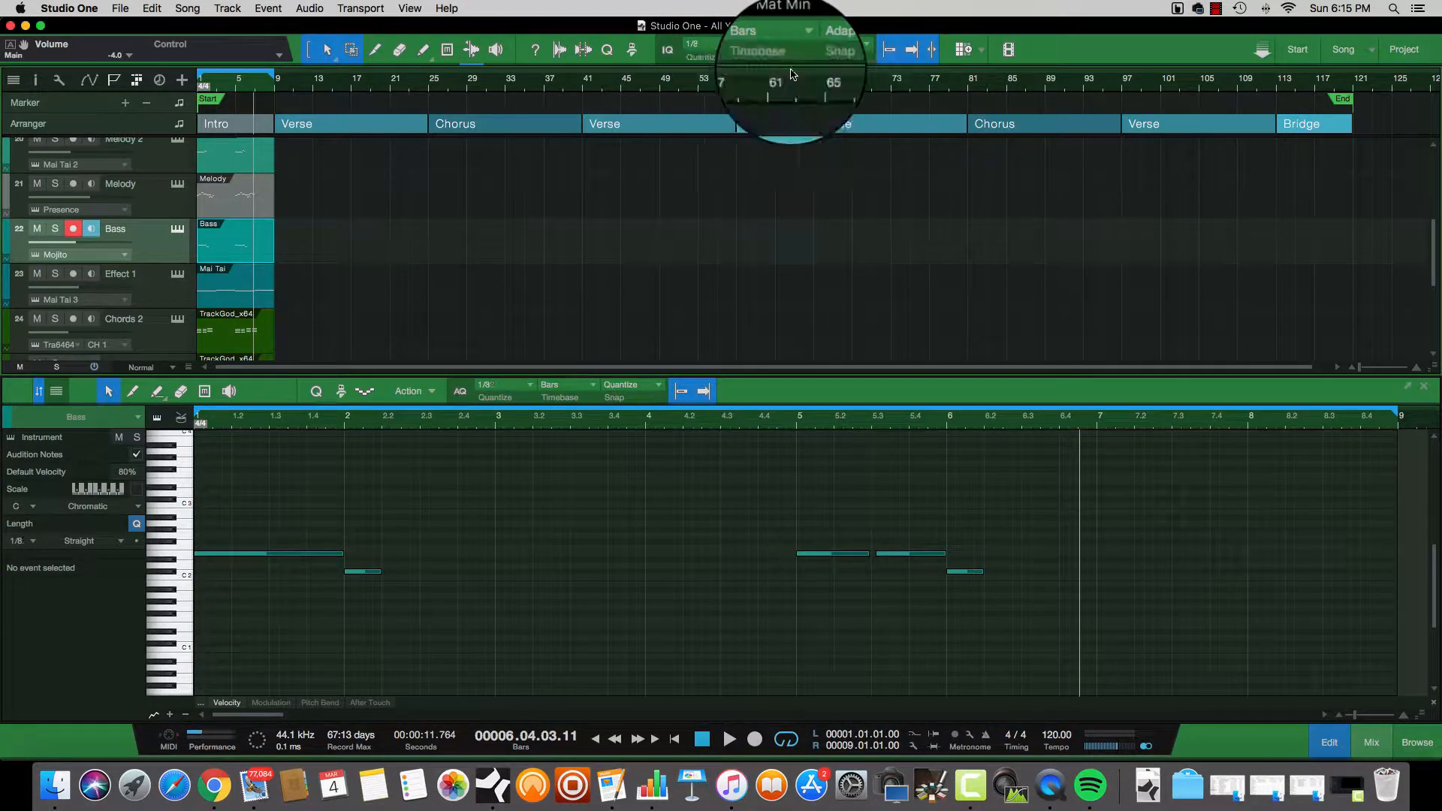
{"action": "left_click", "coordinate": [791, 73]}
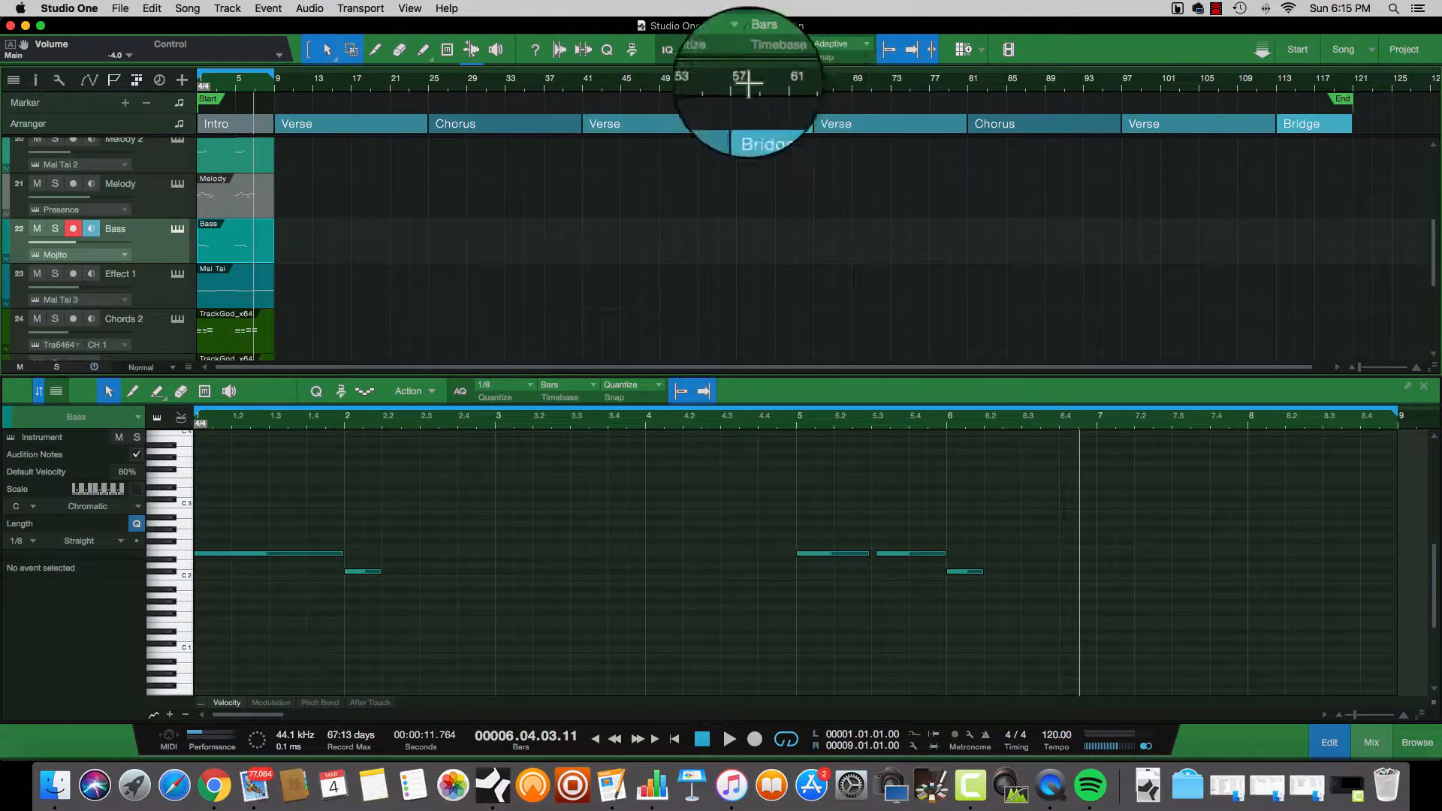
{"action": "right_click", "coordinate": [233, 248]}
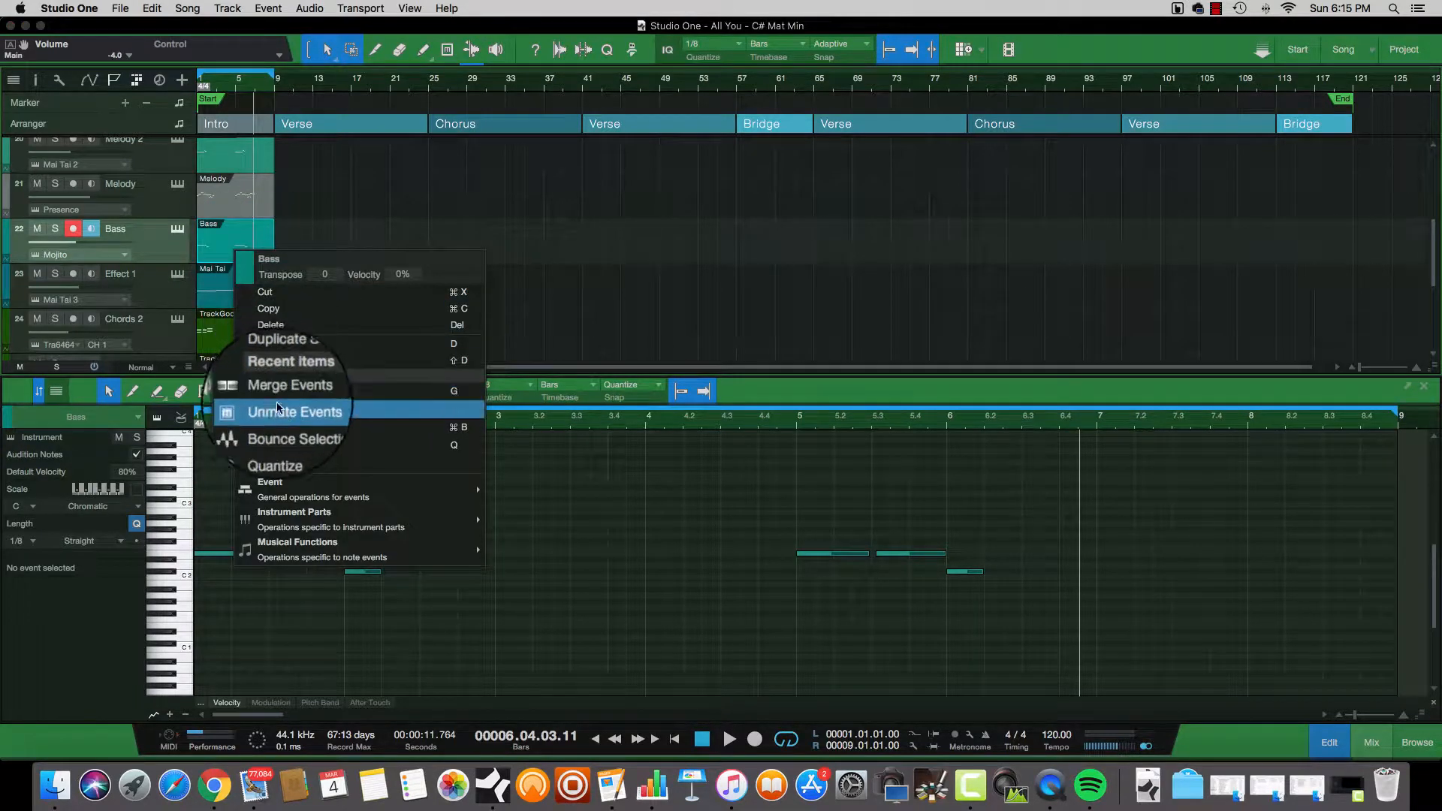
{"action": "left_click", "coordinate": [272, 443]}
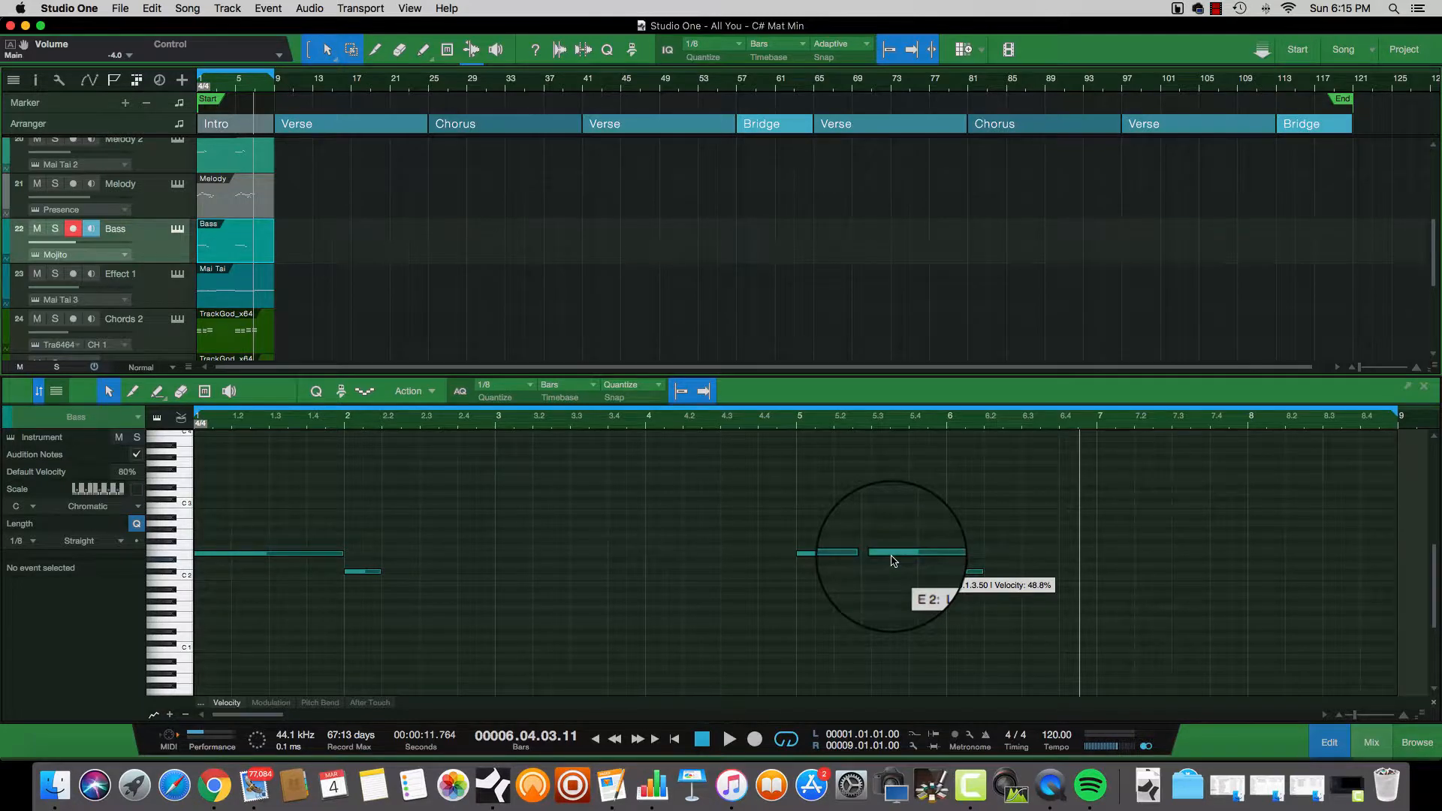
{"action": "right_click", "coordinate": [234, 256]}
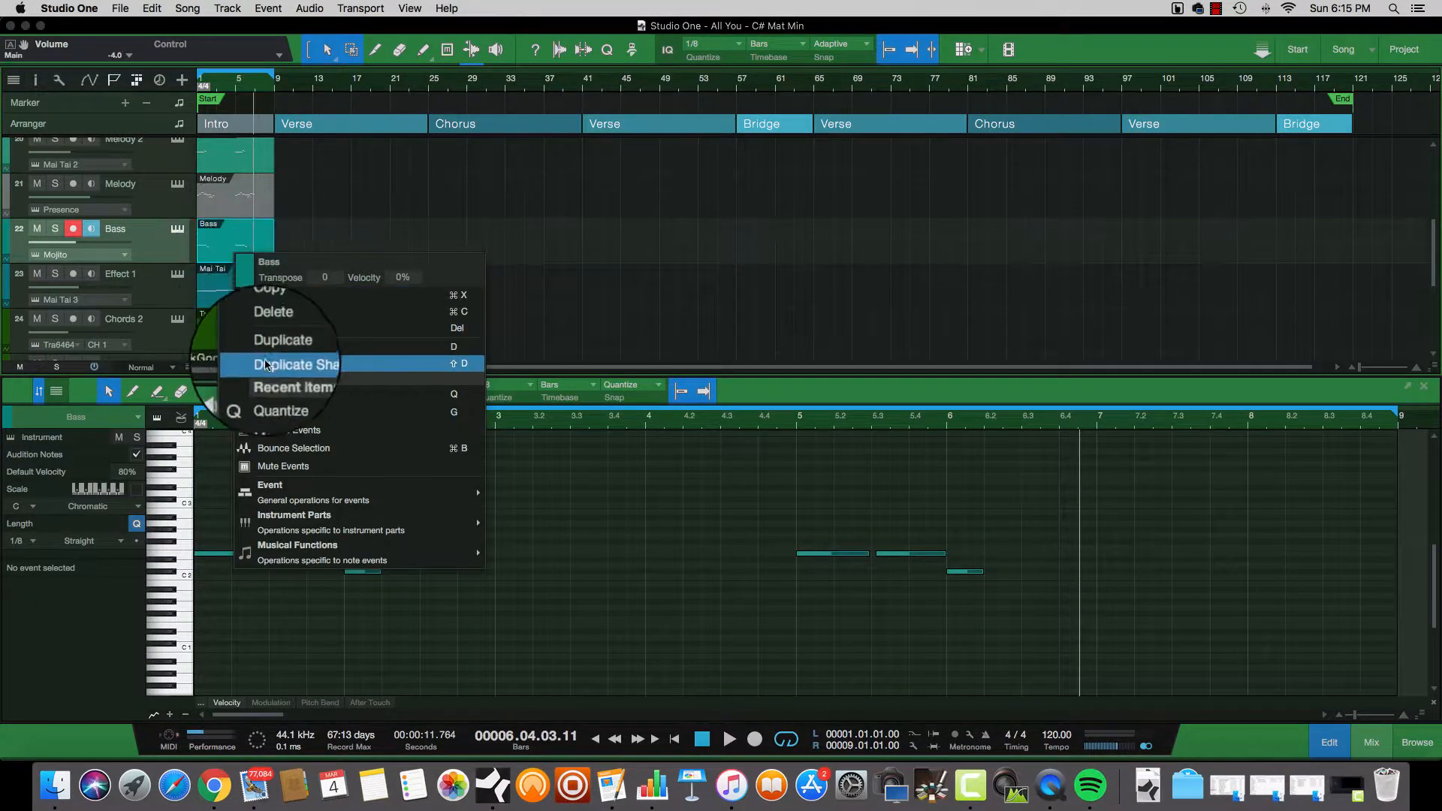
{"action": "left_click", "coordinate": [270, 397]}
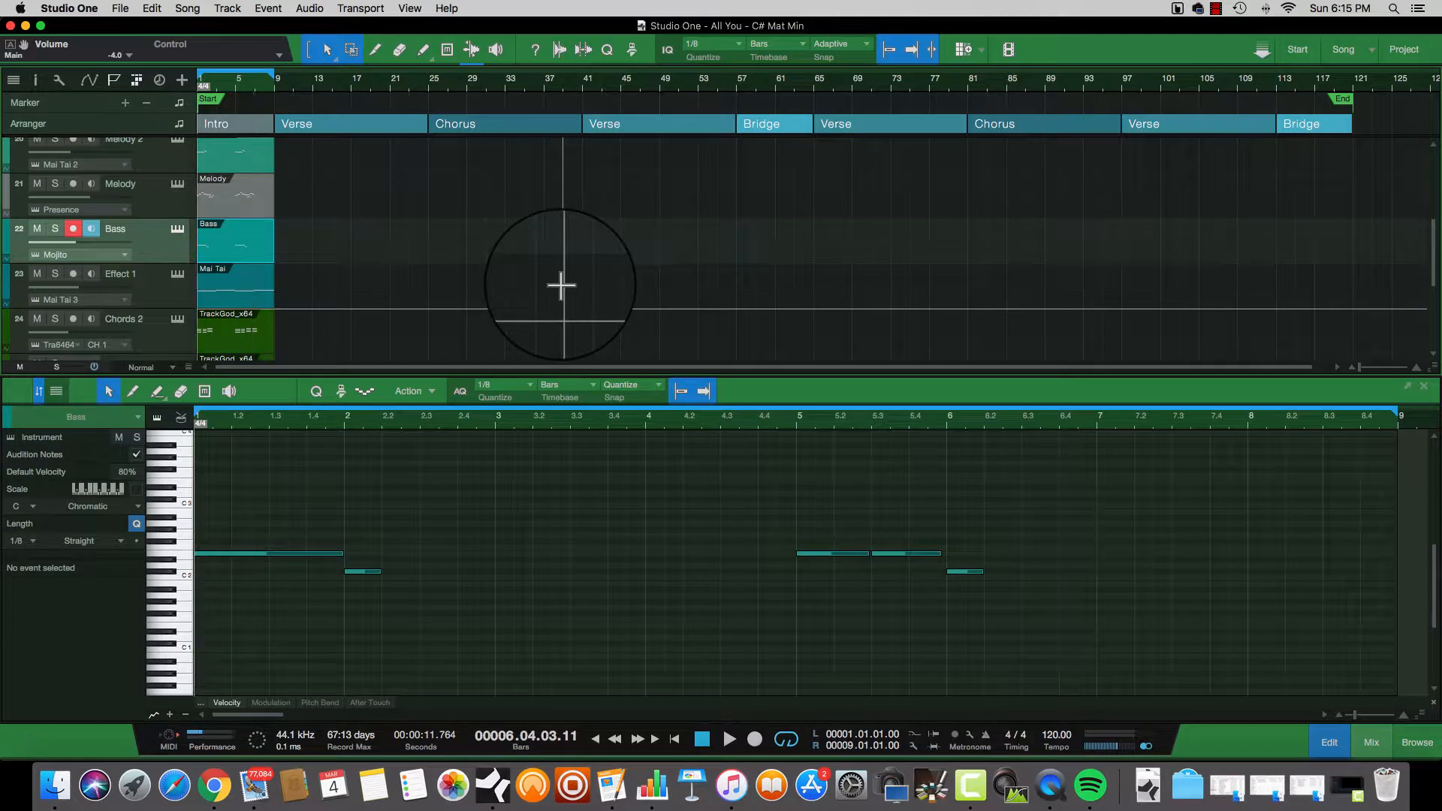
{"action": "key", "text": "space"}
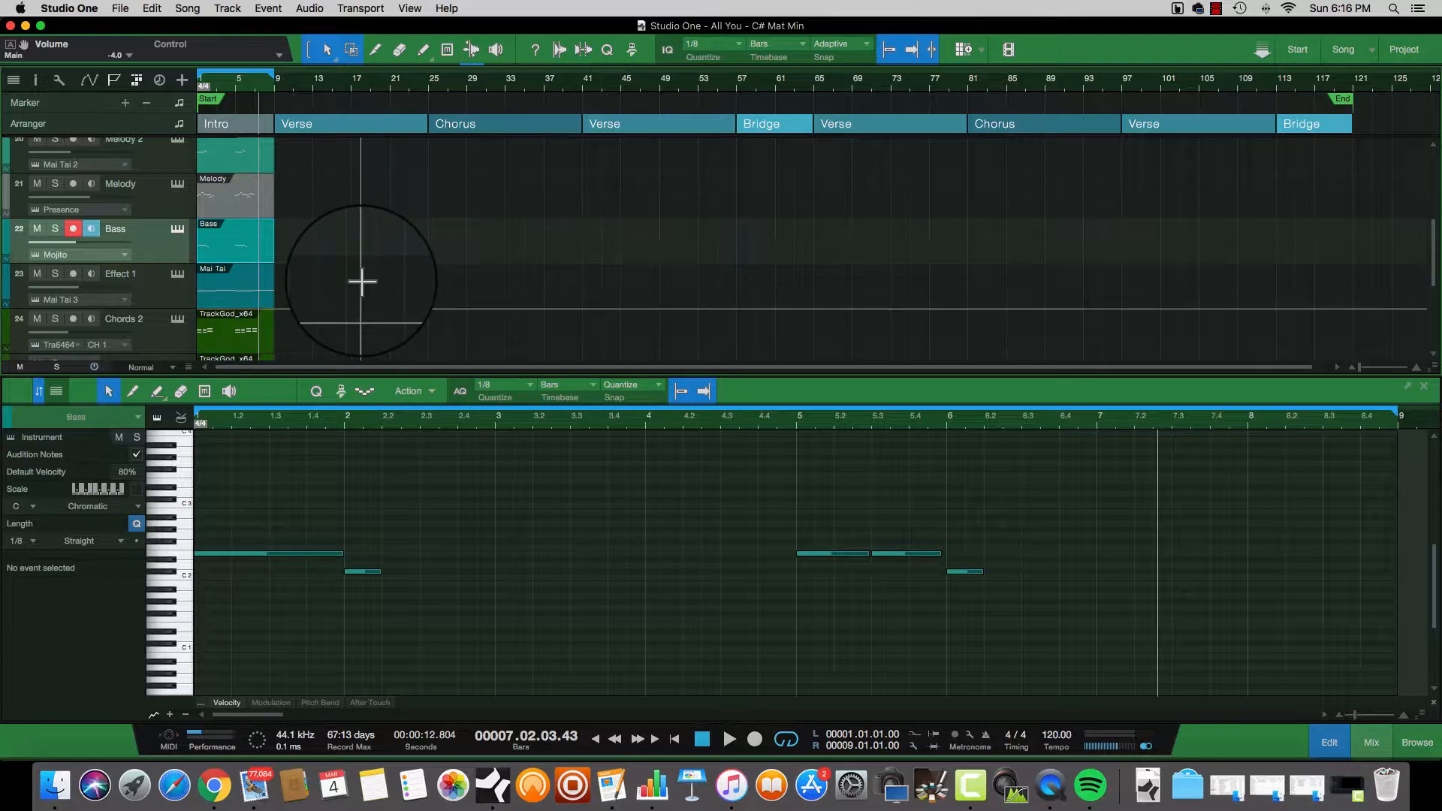
{"action": "scroll", "coordinate": [362, 281], "scroll_direction": "down", "scroll_amount": 4}
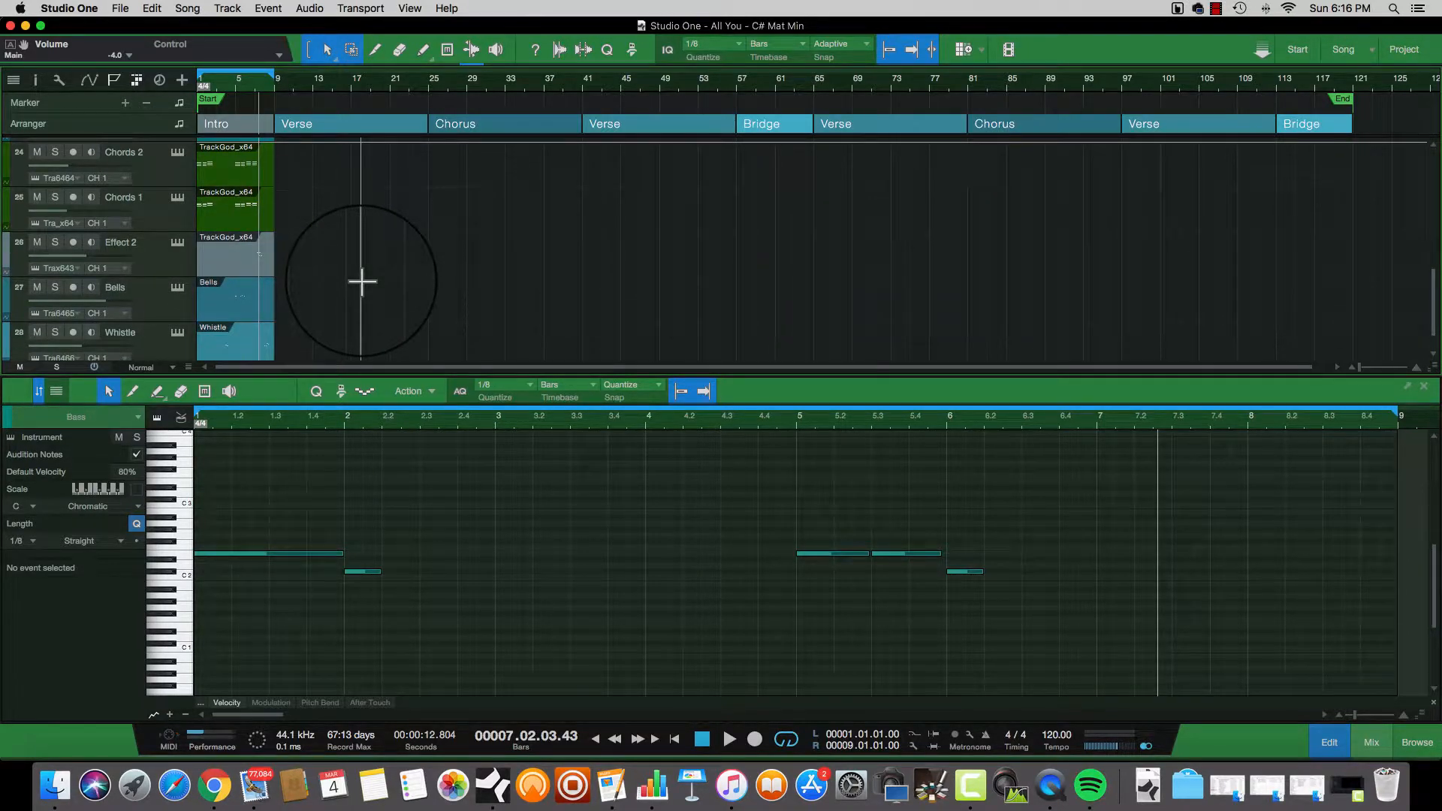
Open the Whistle event in the note editor and move its first C#3 note in bar 8 to start at 8.01.01.00
{"action": "scroll", "coordinate": [362, 281], "scroll_direction": "down", "scroll_amount": 1}
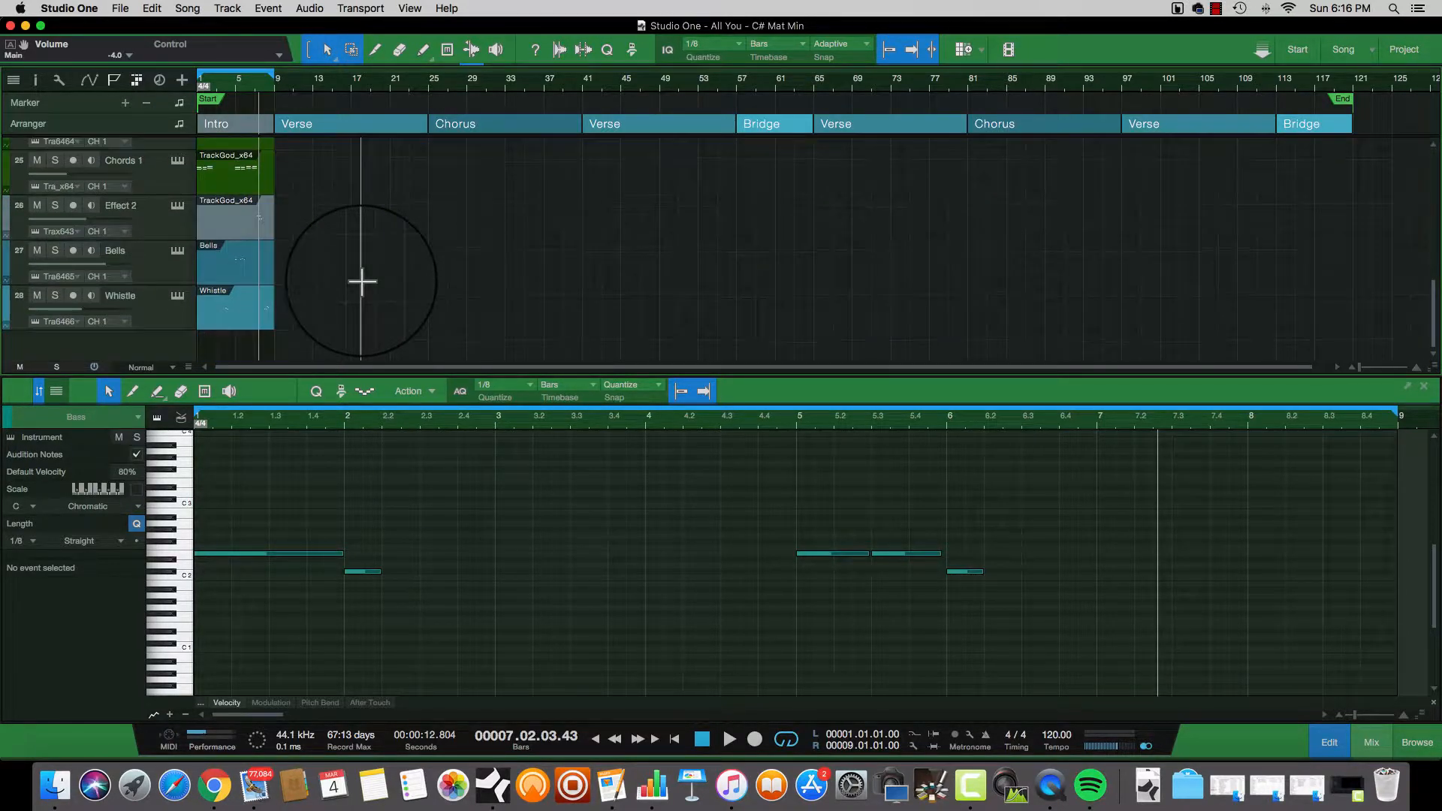
{"action": "left_click", "coordinate": [227, 318]}
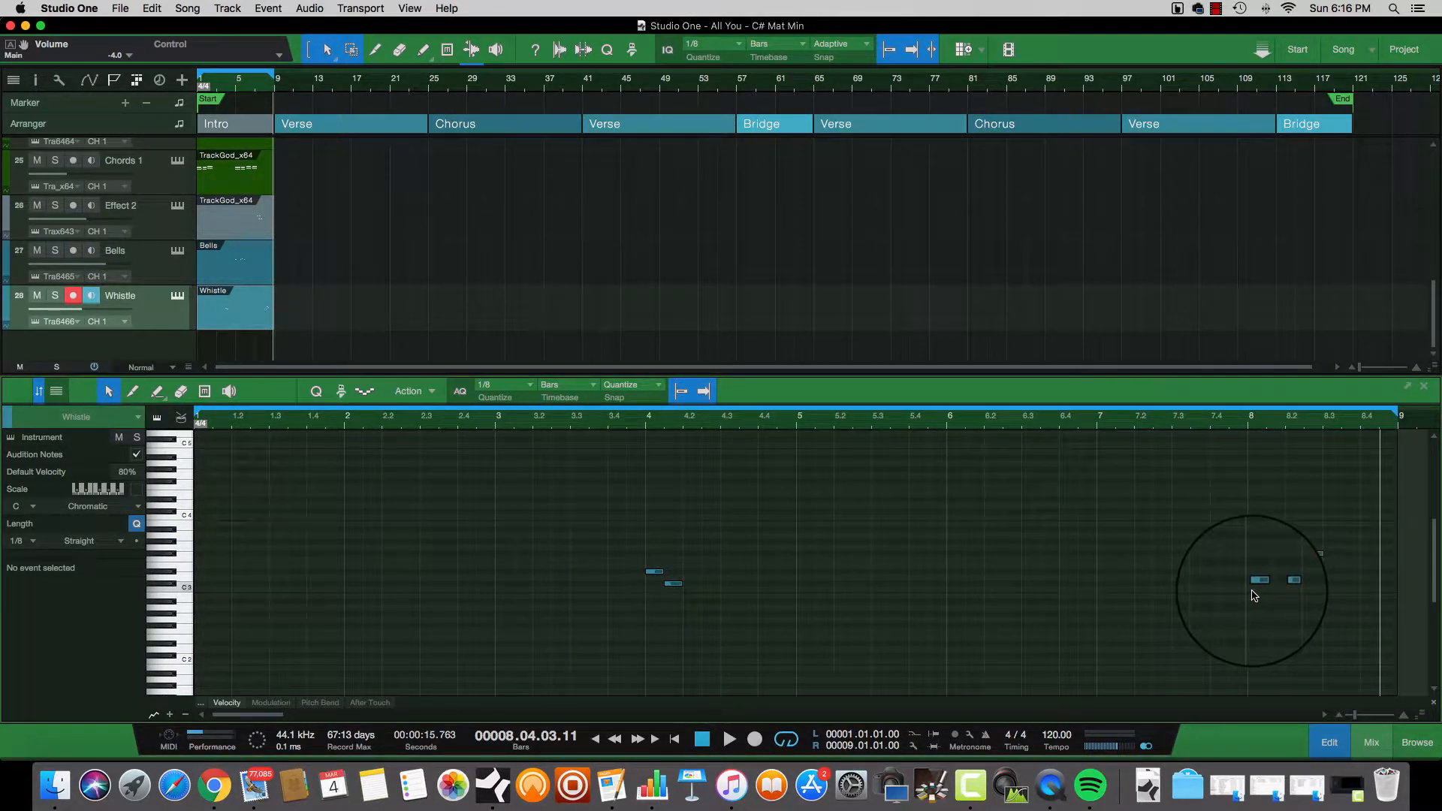
{"action": "scroll", "coordinate": [1254, 596], "scroll_direction": "up", "scroll_amount": 5}
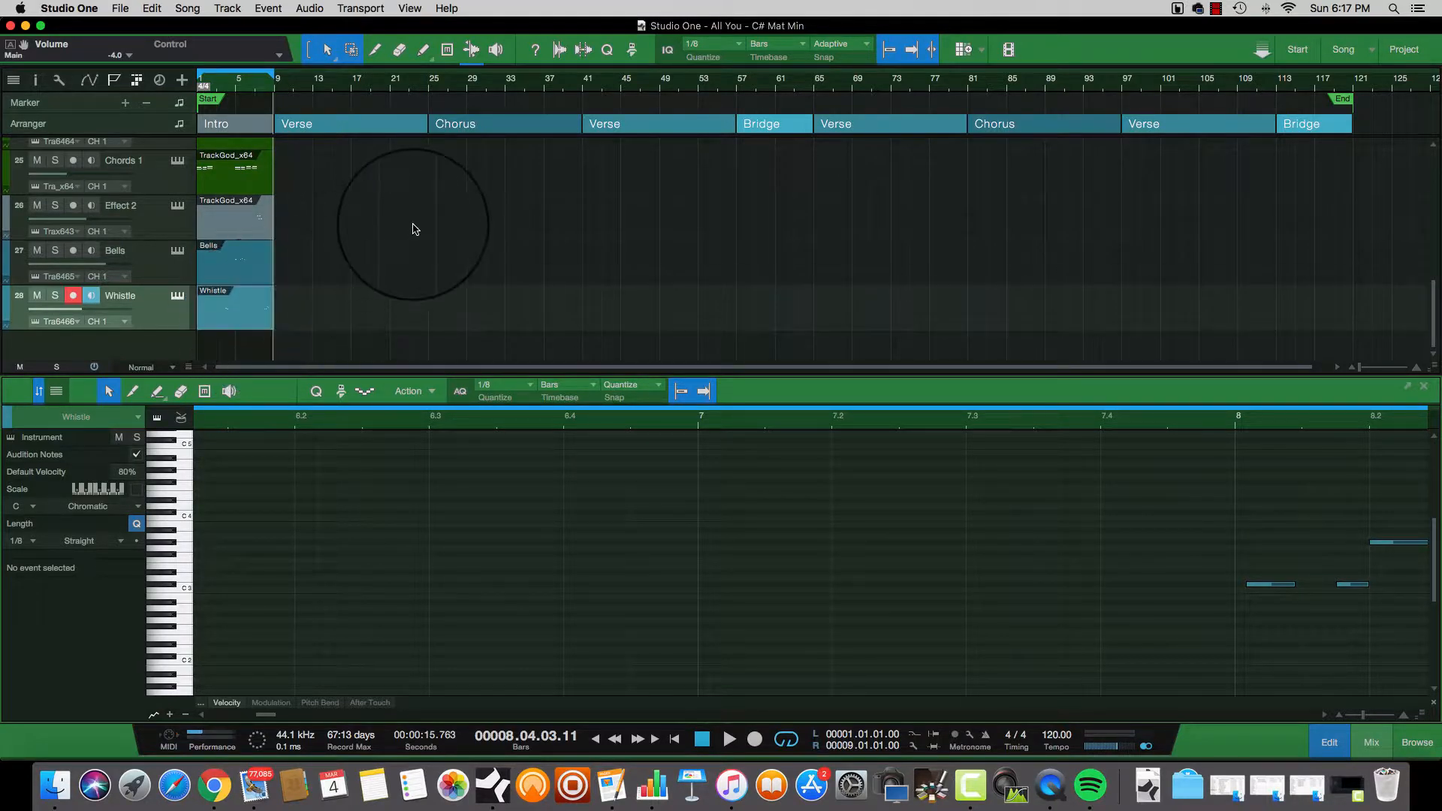
{"action": "left_click", "coordinate": [1270, 586]}
{"action": "left_click_drag", "start_coordinate": [1270, 589], "coordinate": [1268, 588]}
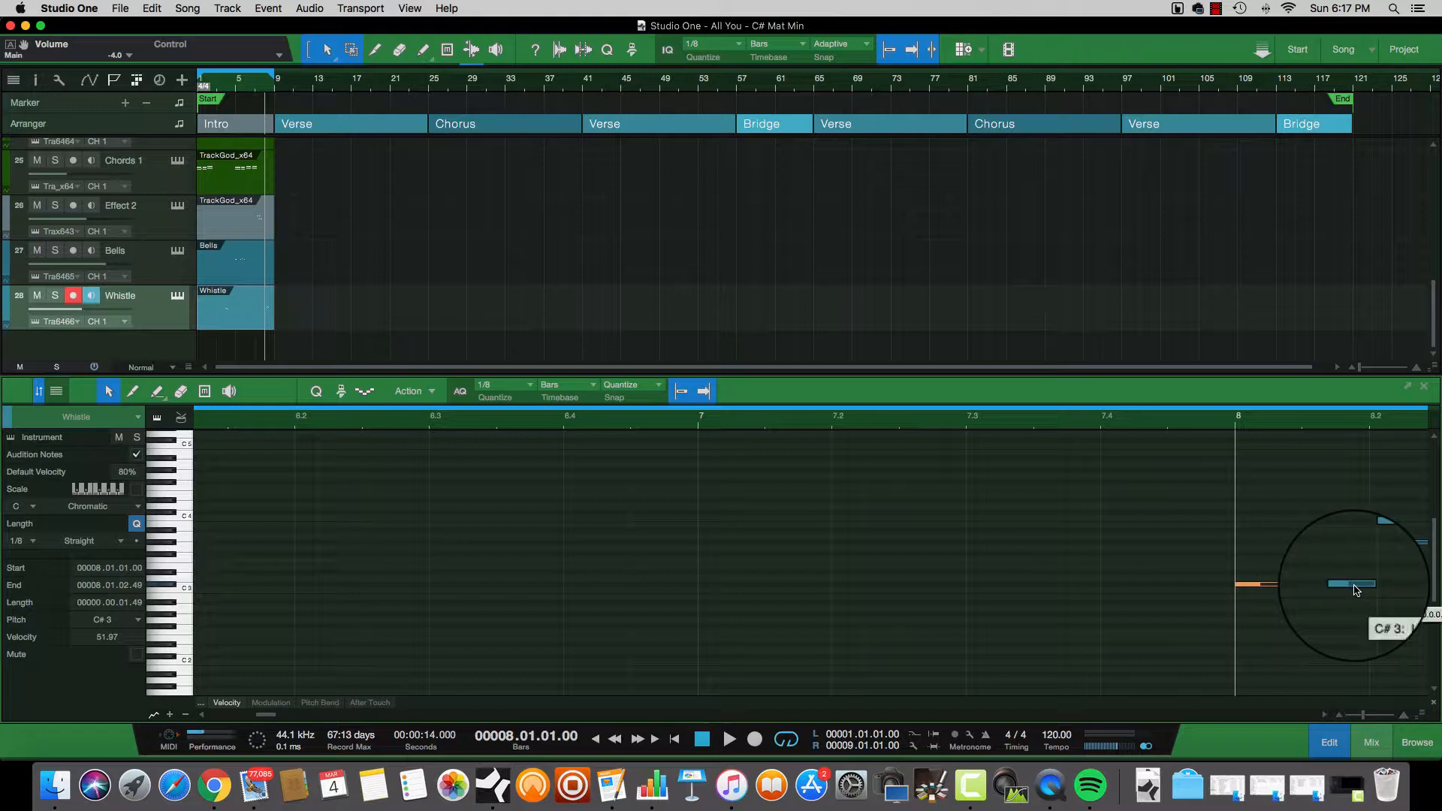
Play back the Whistle event and examine the position of its notes from bar 4 through bar 8
{"action": "left_click", "coordinate": [1108, 424]}
{"action": "key", "text": "space"}
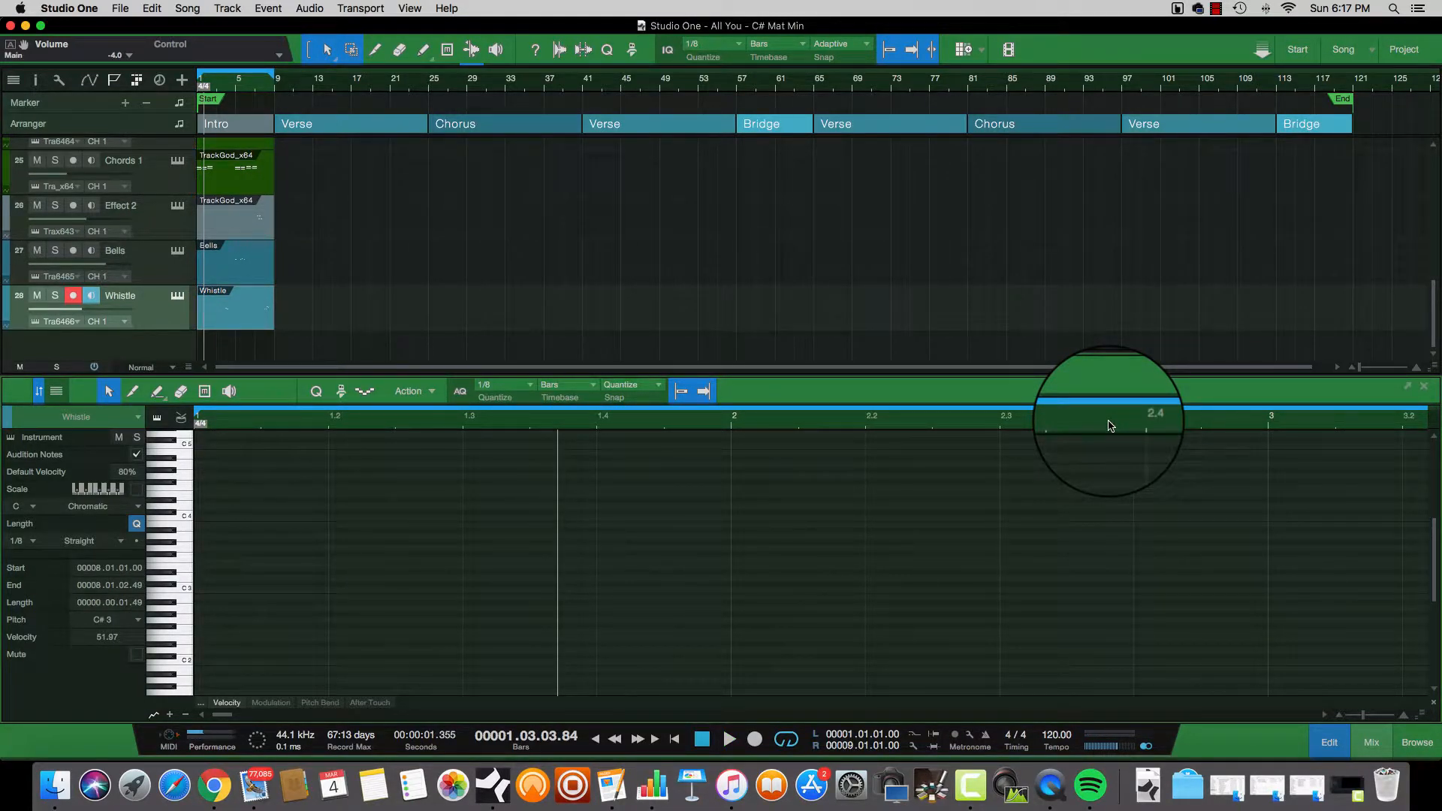
{"action": "scroll", "coordinate": [1142, 545], "scroll_direction": "right", "scroll_amount": 5}
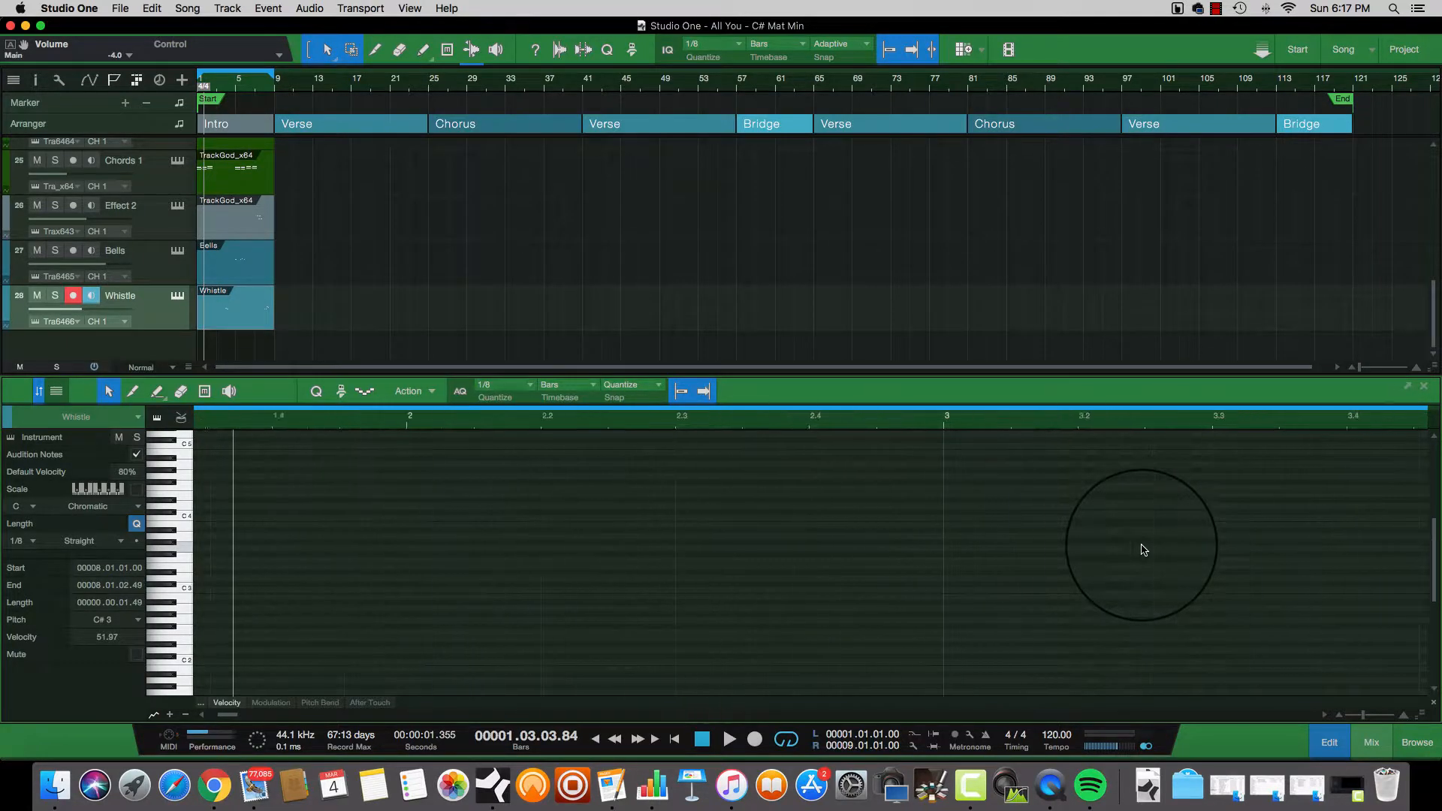
{"action": "scroll", "coordinate": [1142, 549], "scroll_direction": "right", "scroll_amount": 10}
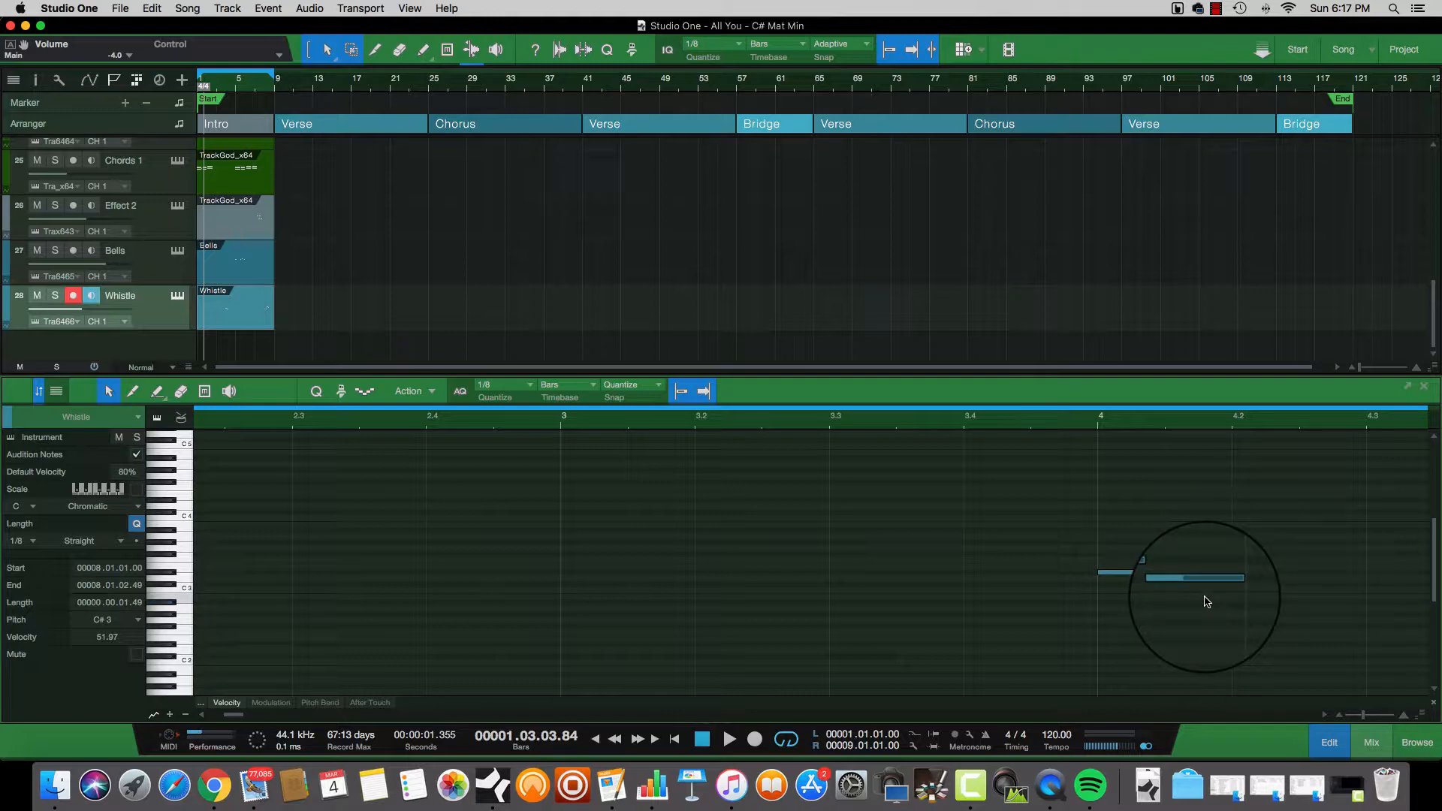
{"action": "scroll", "coordinate": [1227, 606], "scroll_direction": "right", "scroll_amount": 5}
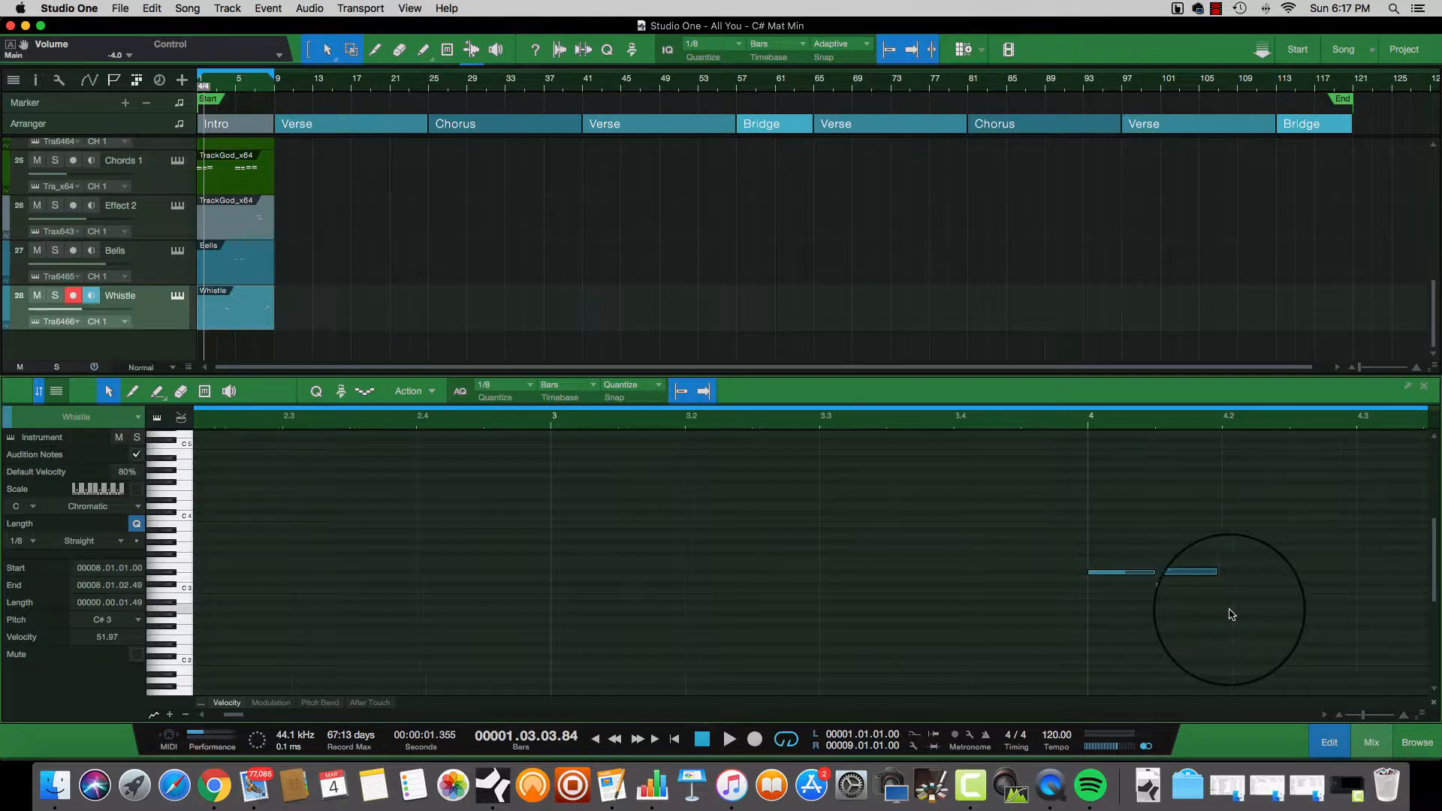
{"action": "scroll", "coordinate": [1232, 615], "scroll_direction": "right", "scroll_amount": 5}
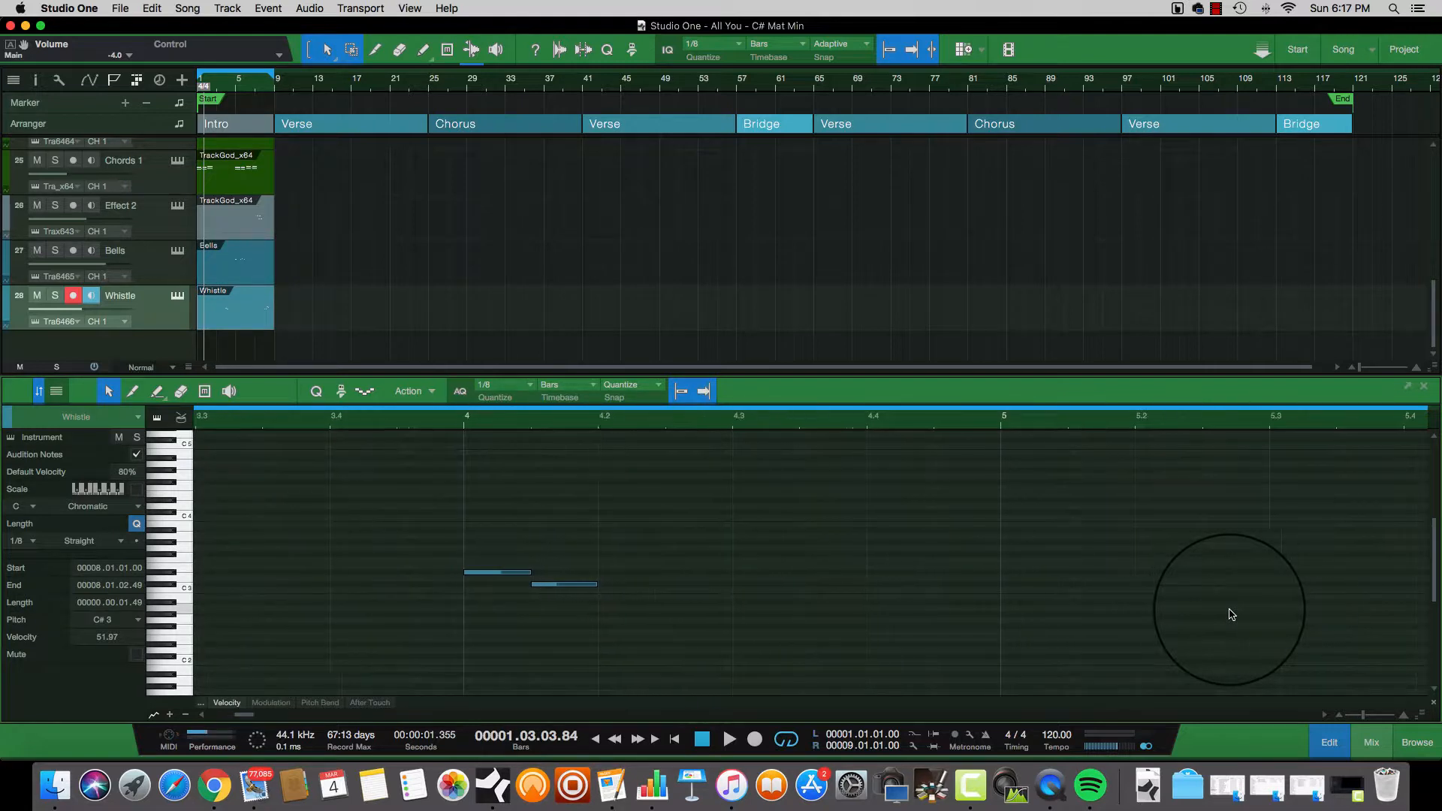
{"action": "scroll", "coordinate": [1232, 615], "scroll_direction": "left", "scroll_amount": 15}
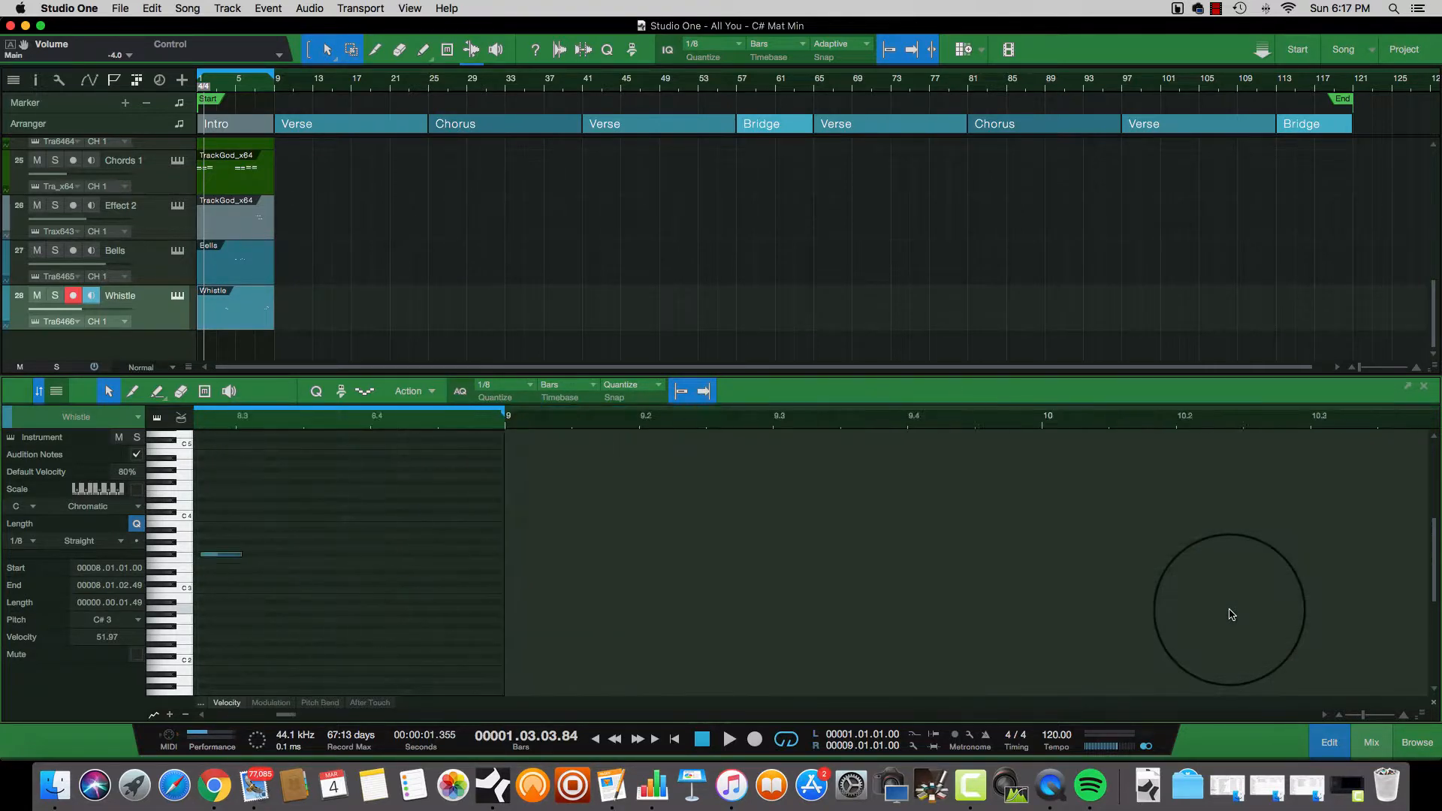
{"action": "scroll", "coordinate": [1232, 615], "scroll_direction": "right", "scroll_amount": 8}
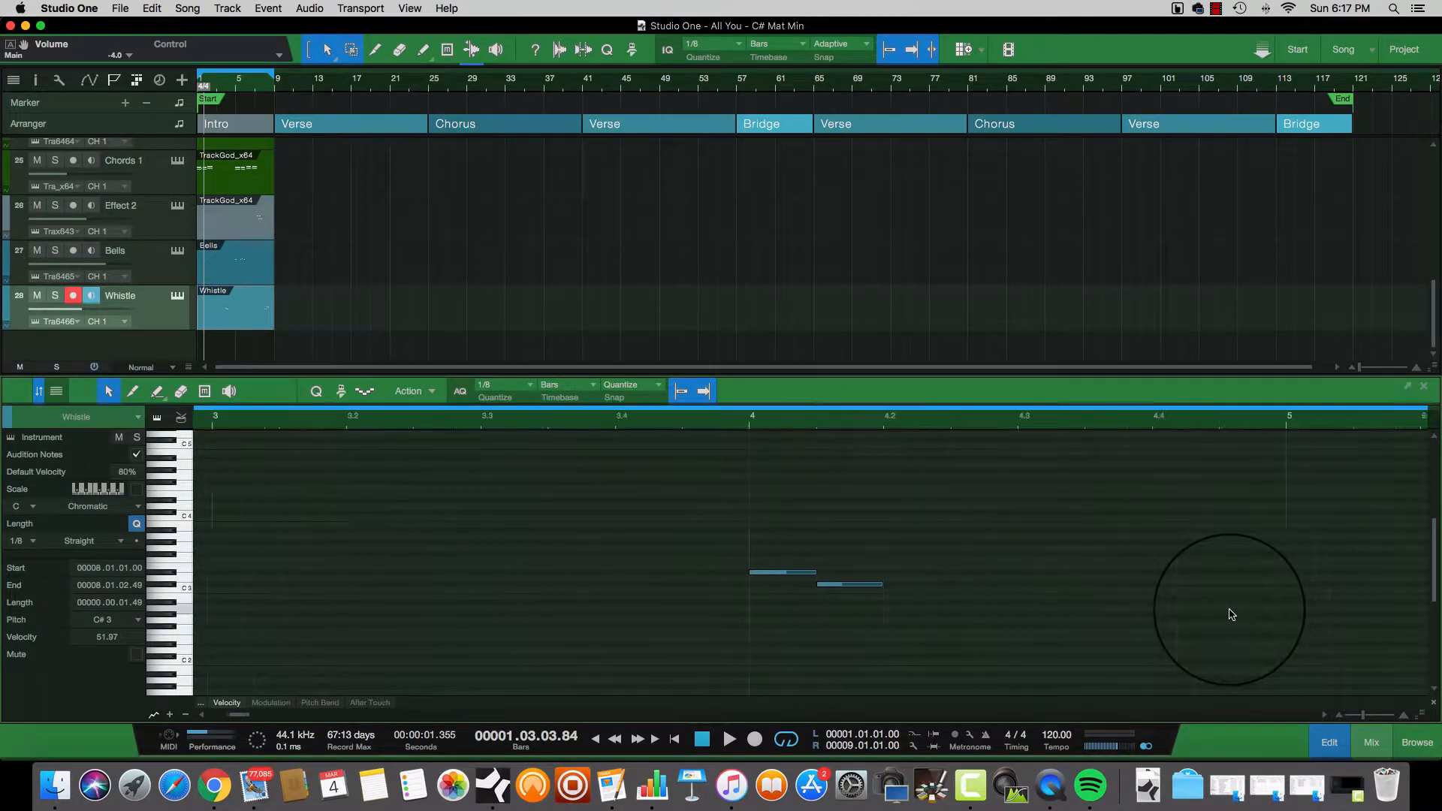
{"action": "scroll", "coordinate": [1232, 615], "scroll_direction": "right", "scroll_amount": 3}
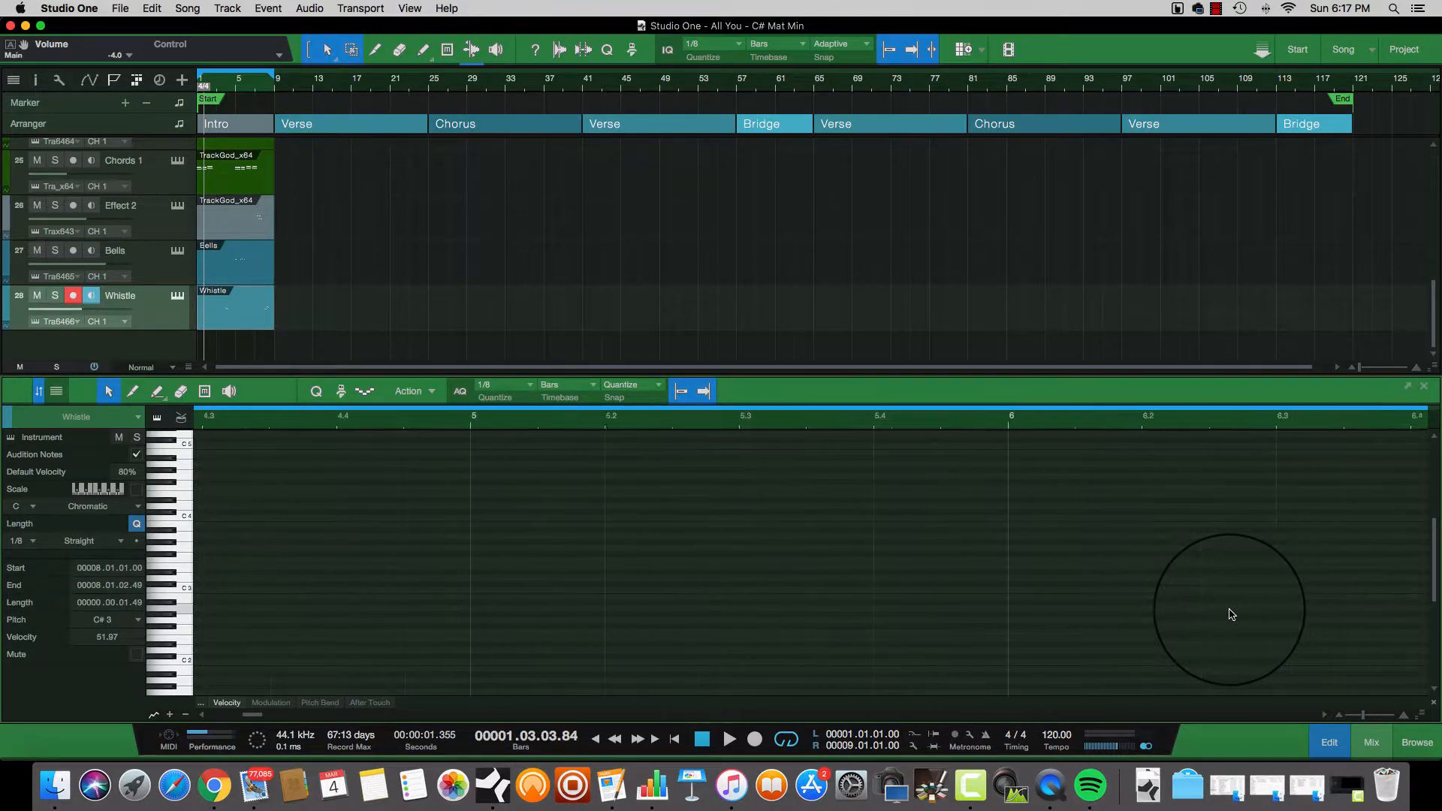
{"action": "scroll", "coordinate": [1232, 614], "scroll_direction": "right", "scroll_amount": 4}
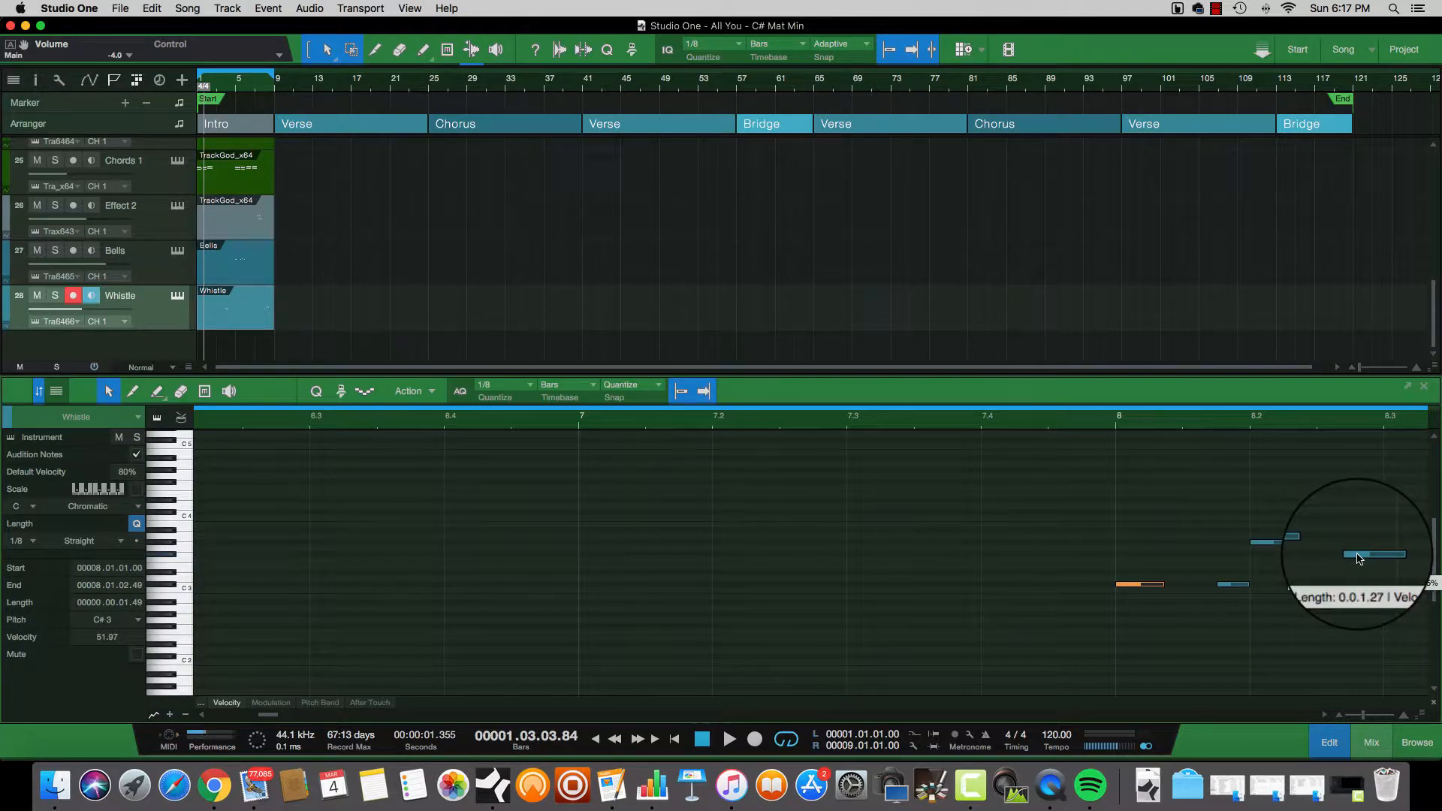
{"action": "scroll", "coordinate": [1358, 559], "scroll_direction": "down", "scroll_amount": 10}
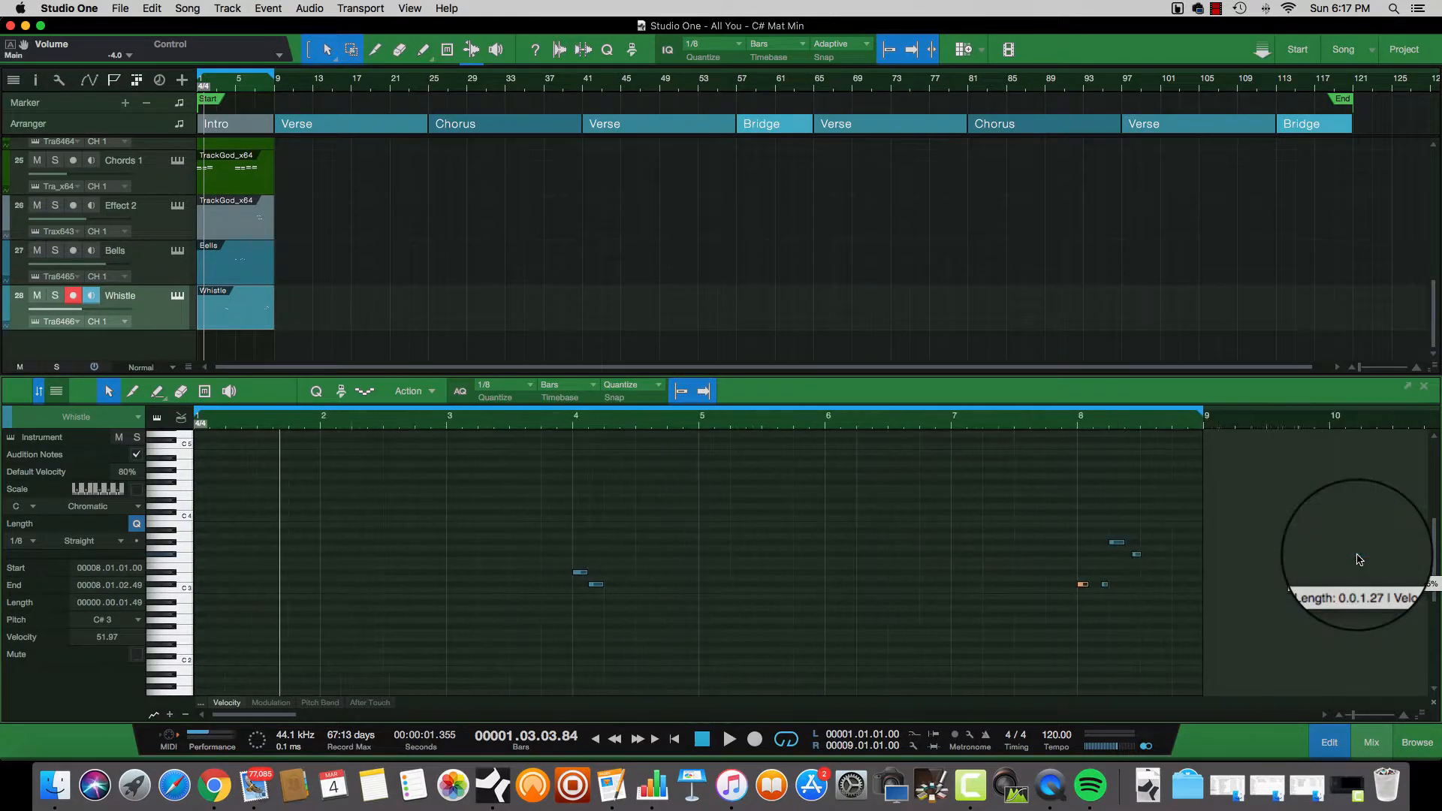
{"action": "key", "text": "space"}
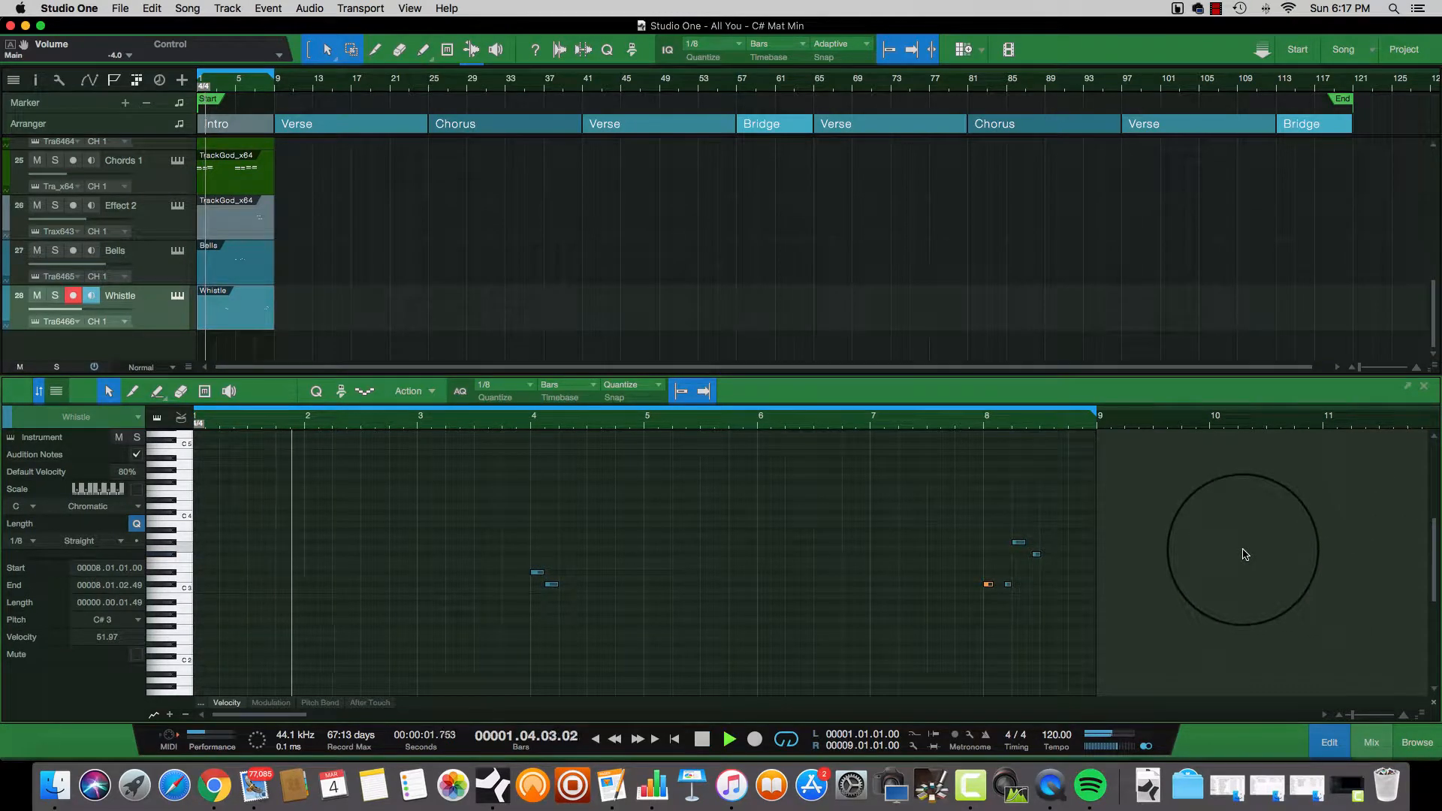
Move the Whistle's last F#3 note to 8.03.01.00 and its second C#3 note in bar 8 to 8.01.03.00
{"action": "left_click", "coordinate": [1038, 556]}
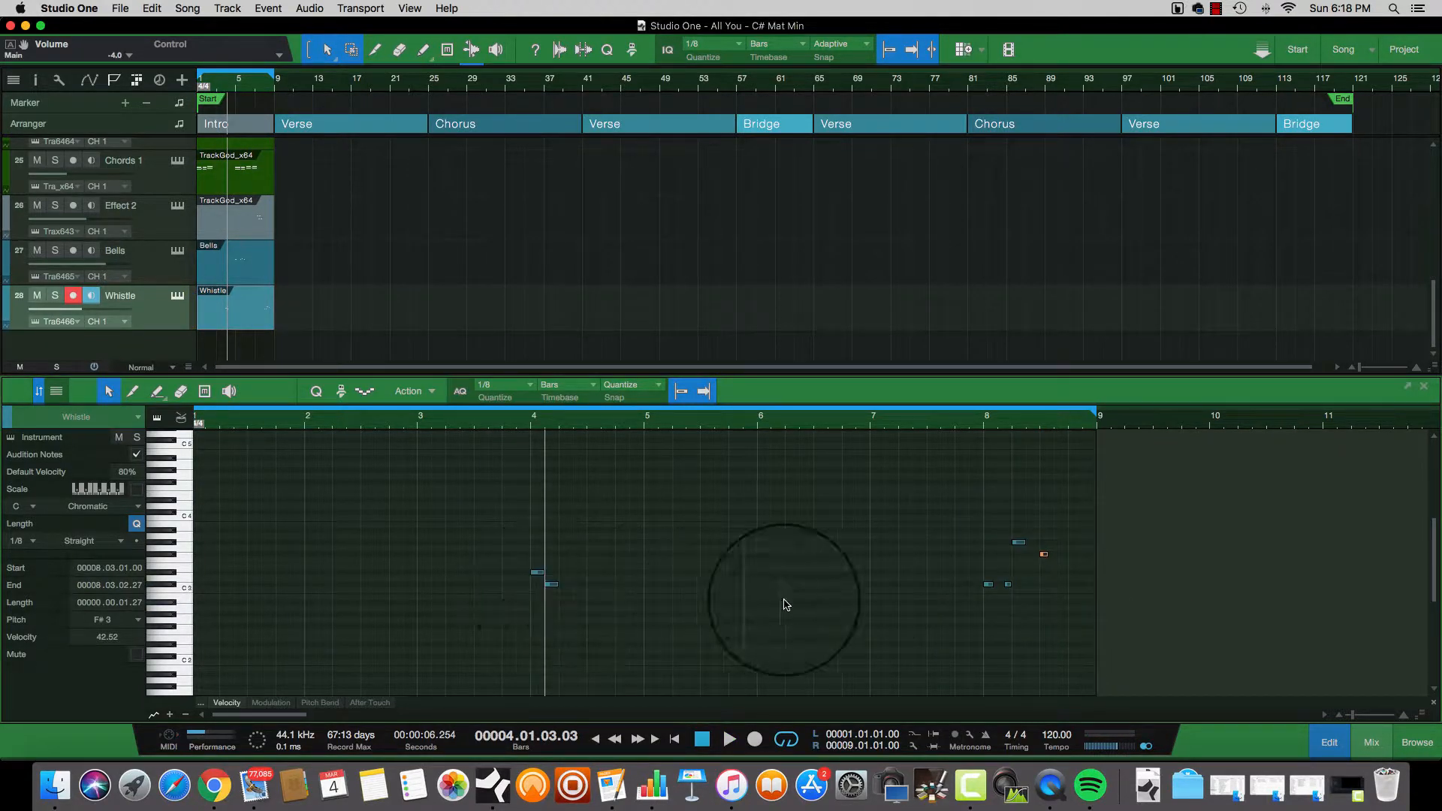
{"action": "left_click", "coordinate": [1008, 584]}
{"action": "left_click_drag", "start_coordinate": [1008, 591], "coordinate": [1006, 591]}
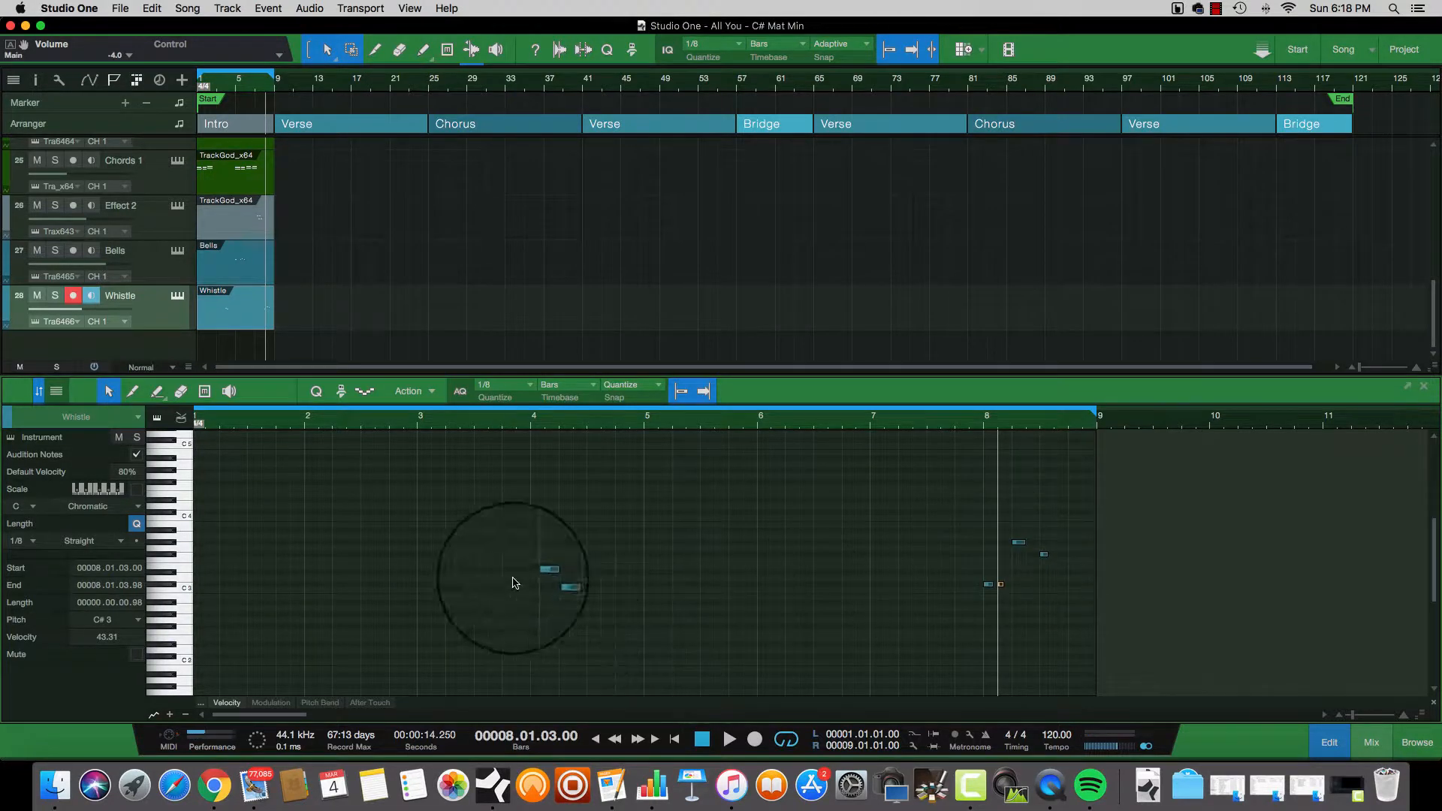
{"action": "left_click", "coordinate": [830, 421]}
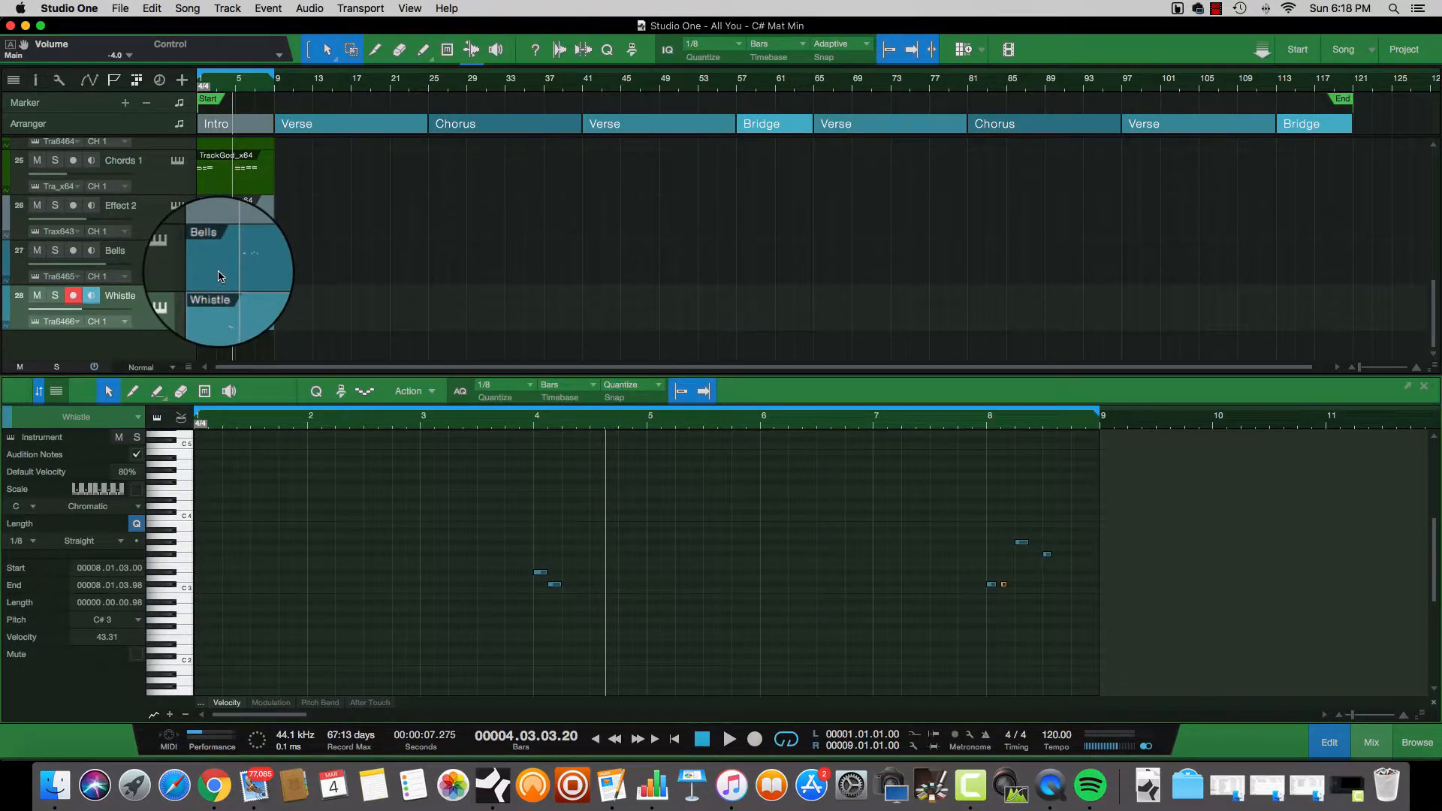
Open the Bells event in the note editor and play its bar 5 notes, both in the mix and with the track soloed
{"action": "left_click", "coordinate": [219, 276]}
{"action": "key", "text": "space"}
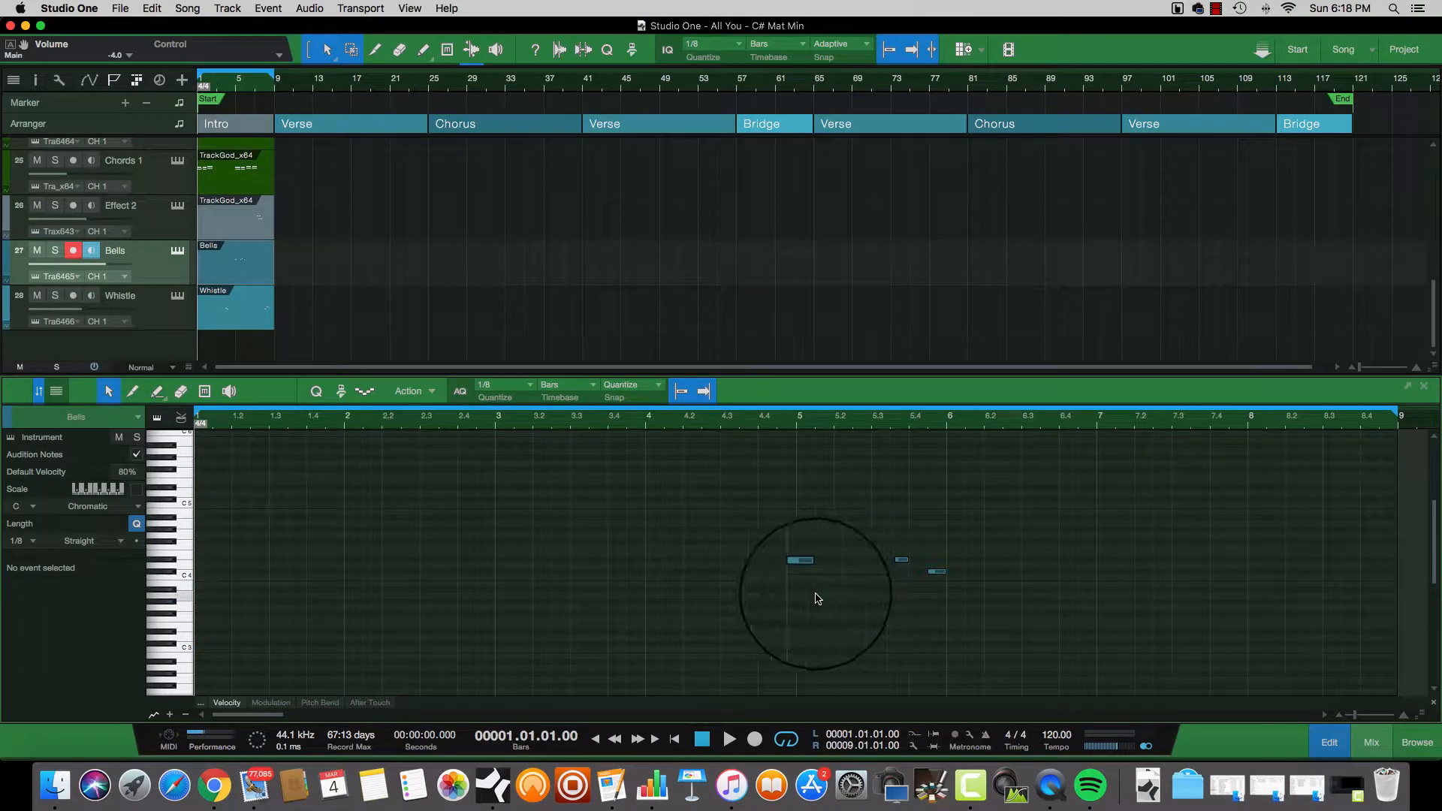
{"action": "left_click", "coordinate": [761, 426]}
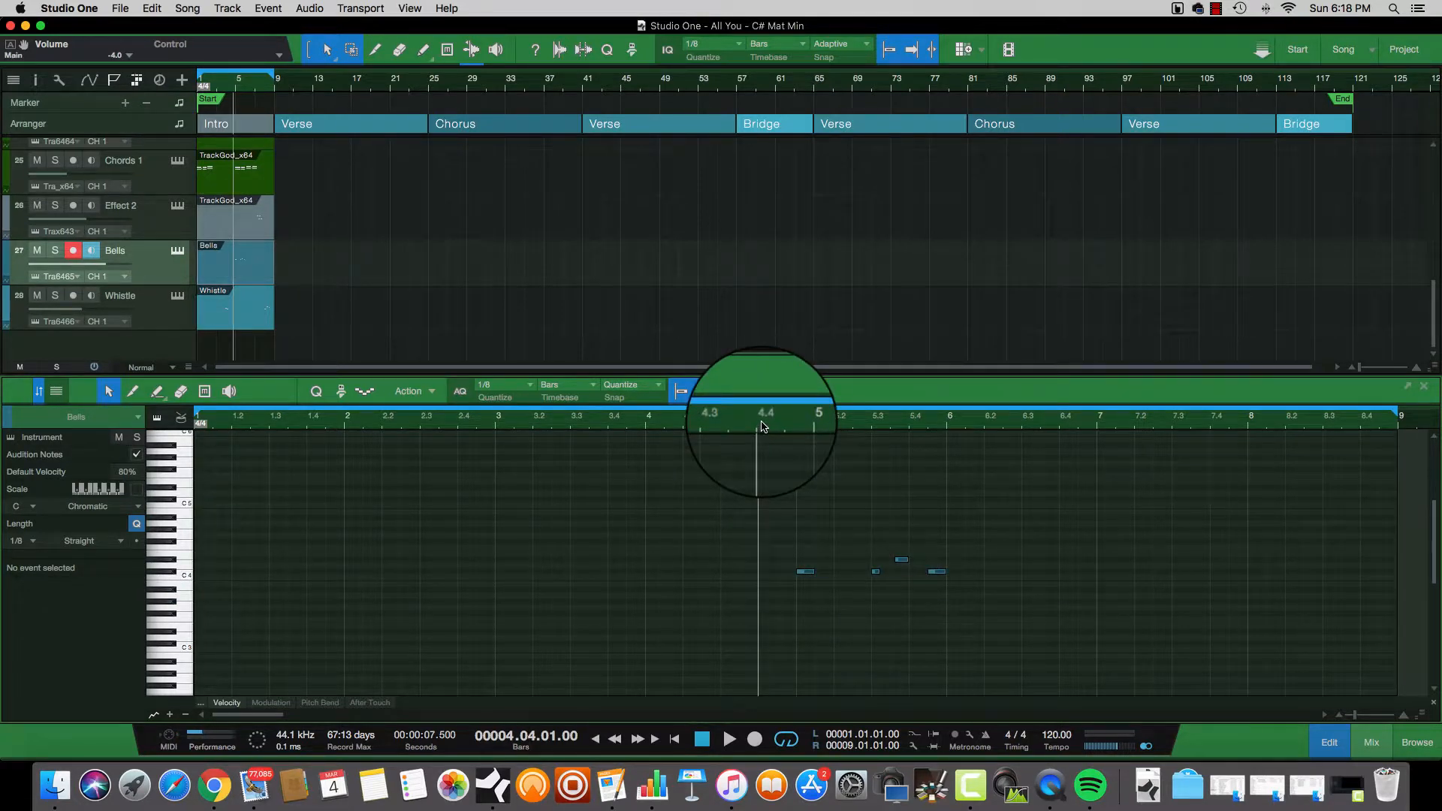
{"action": "scroll", "coordinate": [869, 516], "scroll_direction": "up", "scroll_amount": 5}
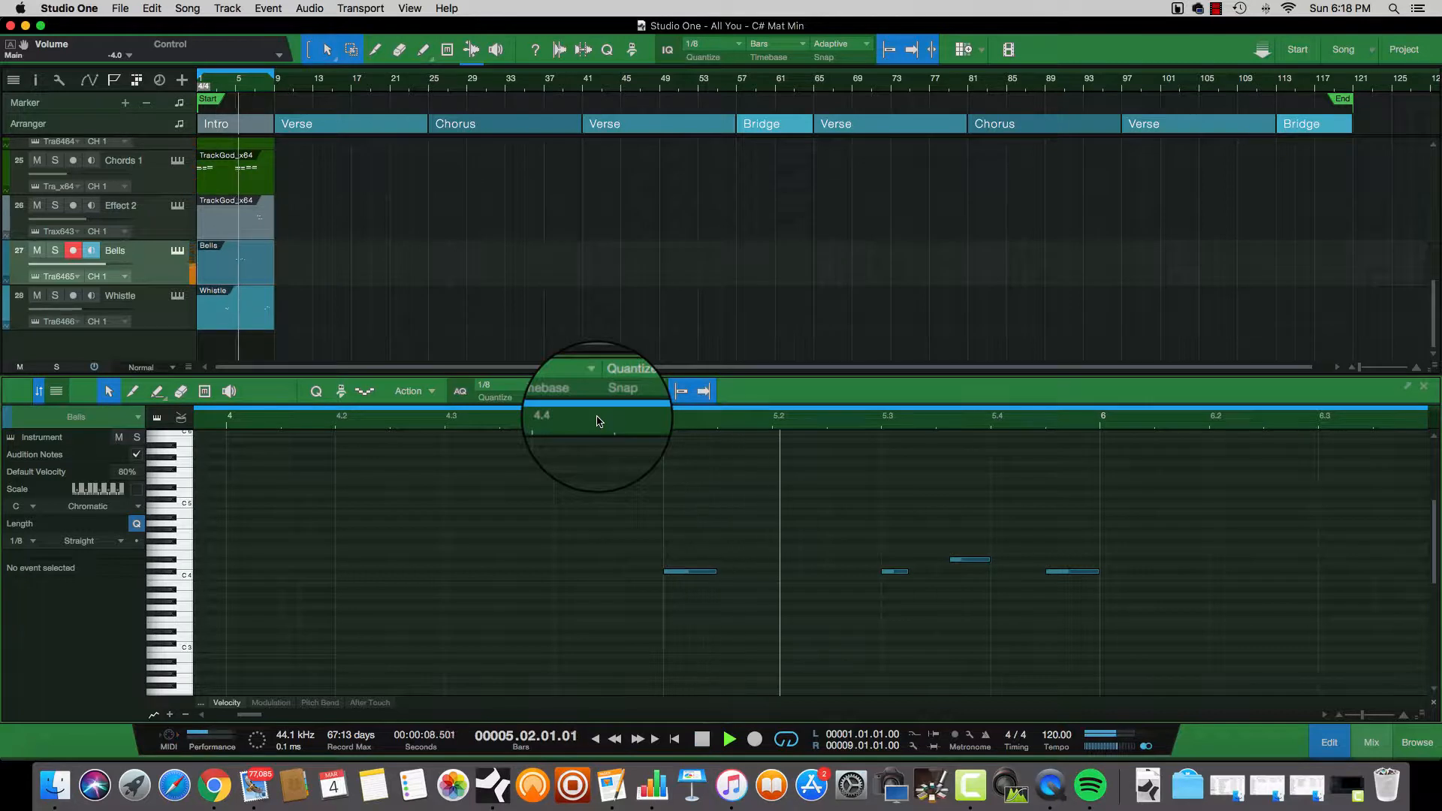
{"action": "key", "text": "space"}
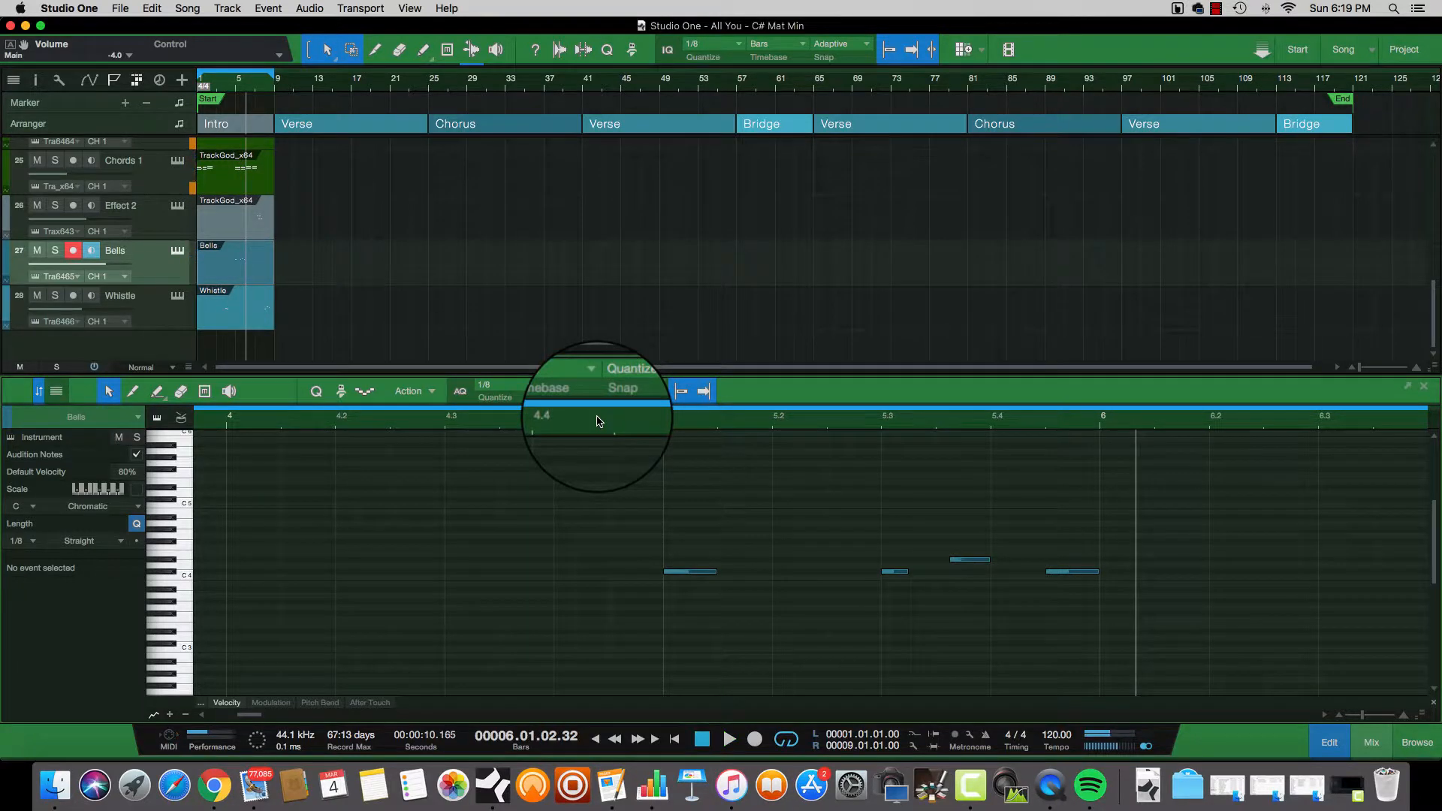
{"action": "left_click", "coordinate": [52, 251]}
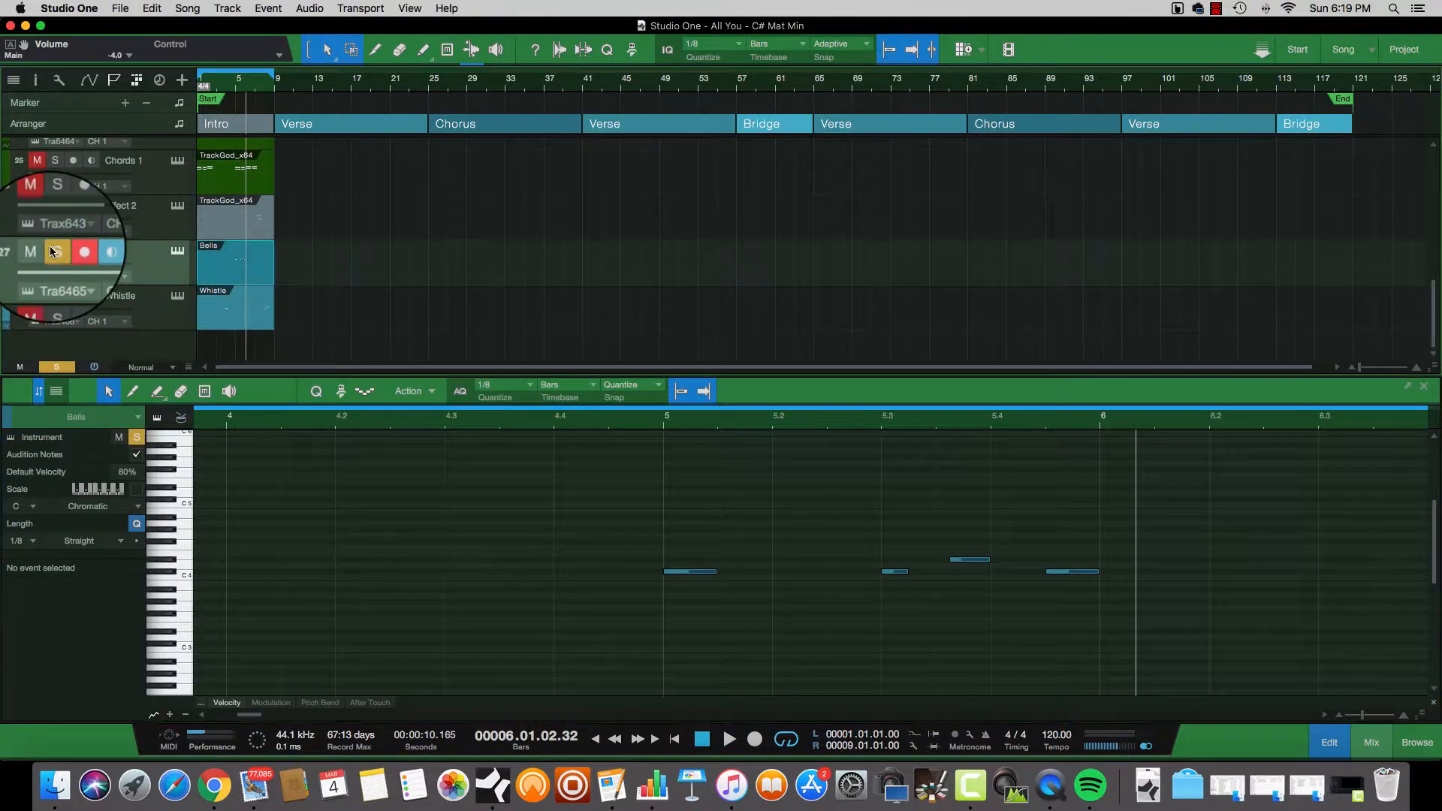
{"action": "left_click", "coordinate": [547, 424]}
{"action": "key", "text": "space"}
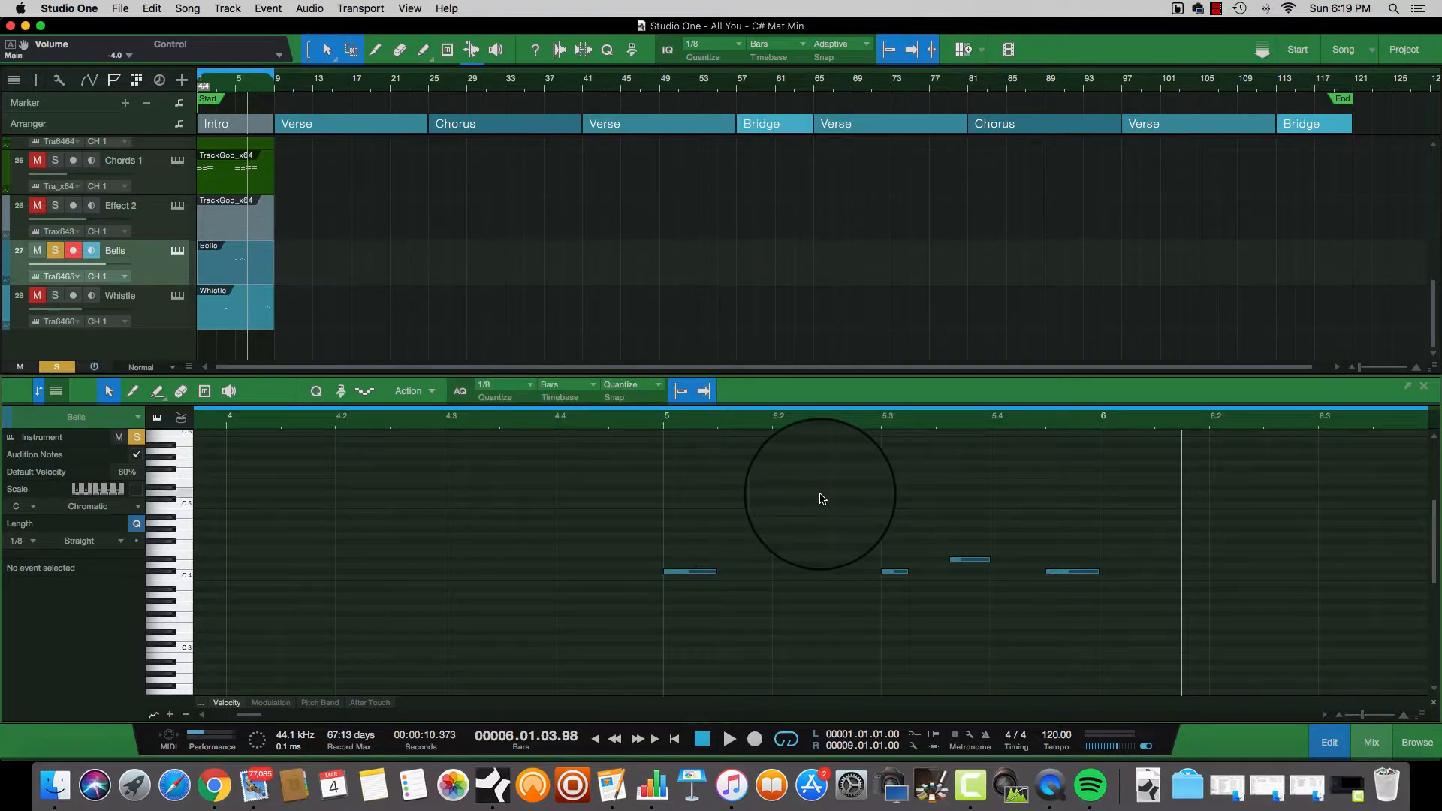
Quantize the Bells event at 1/16 and take its track out of solo after playing back the result
{"action": "left_click", "coordinate": [738, 49]}
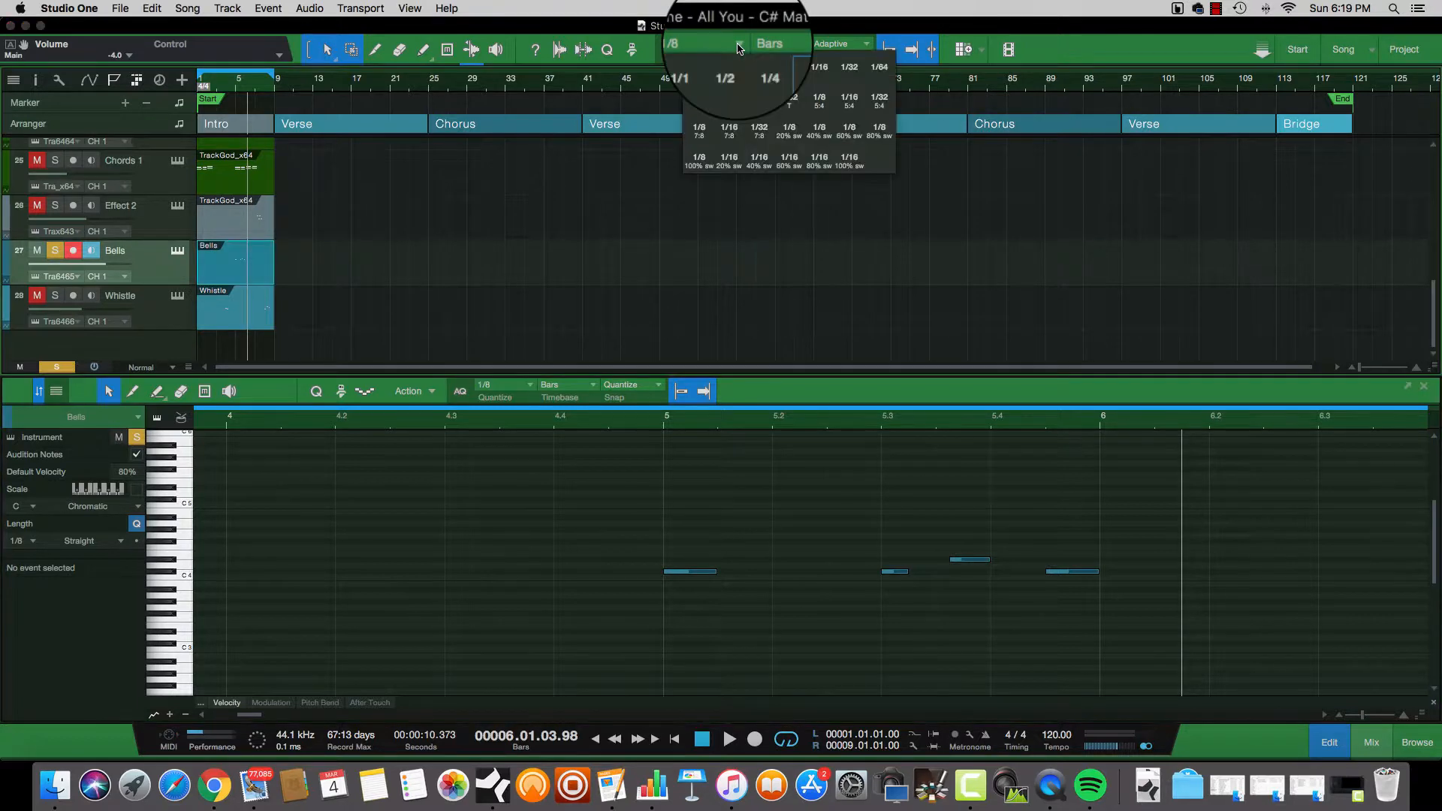
{"action": "left_click", "coordinate": [819, 66]}
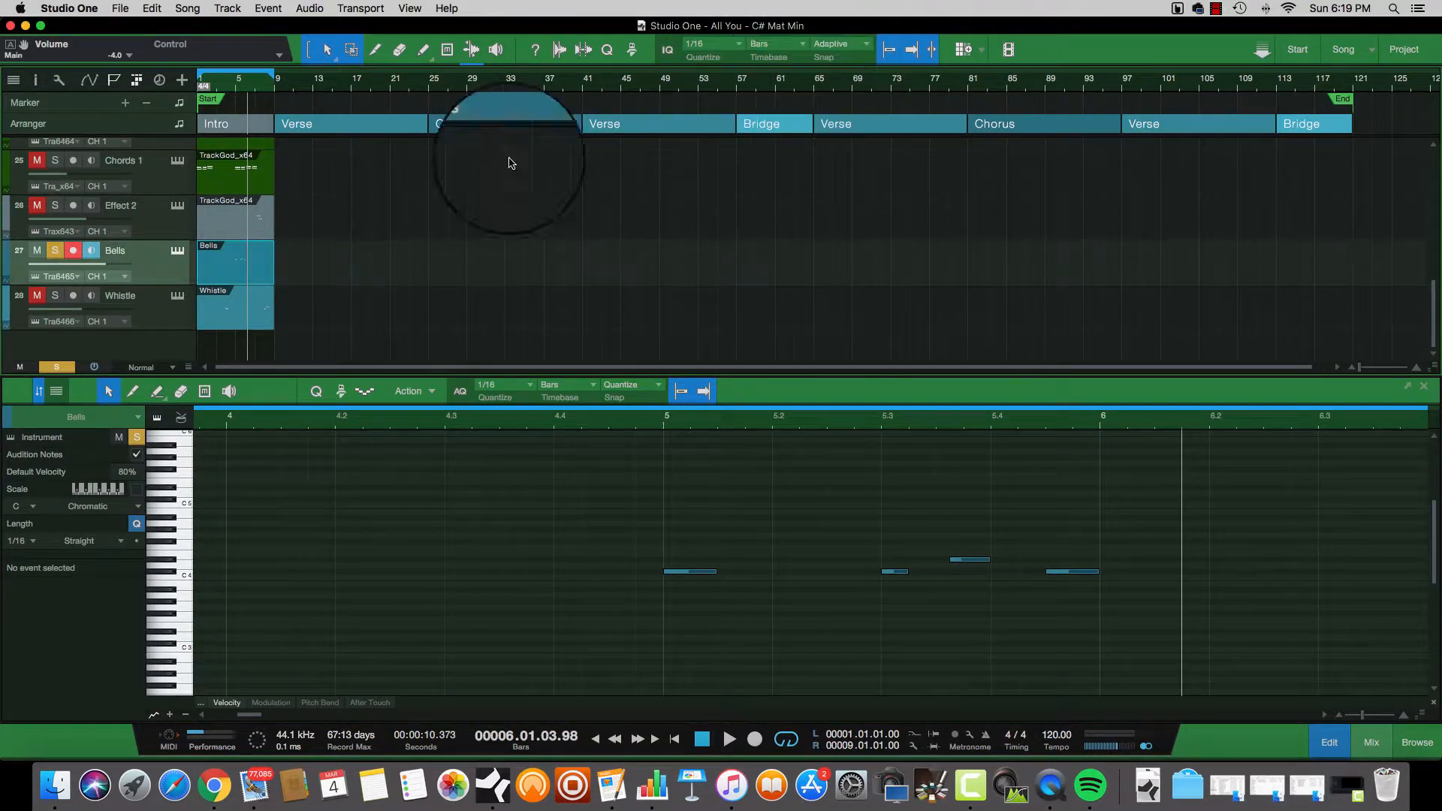
{"action": "right_click", "coordinate": [233, 276]}
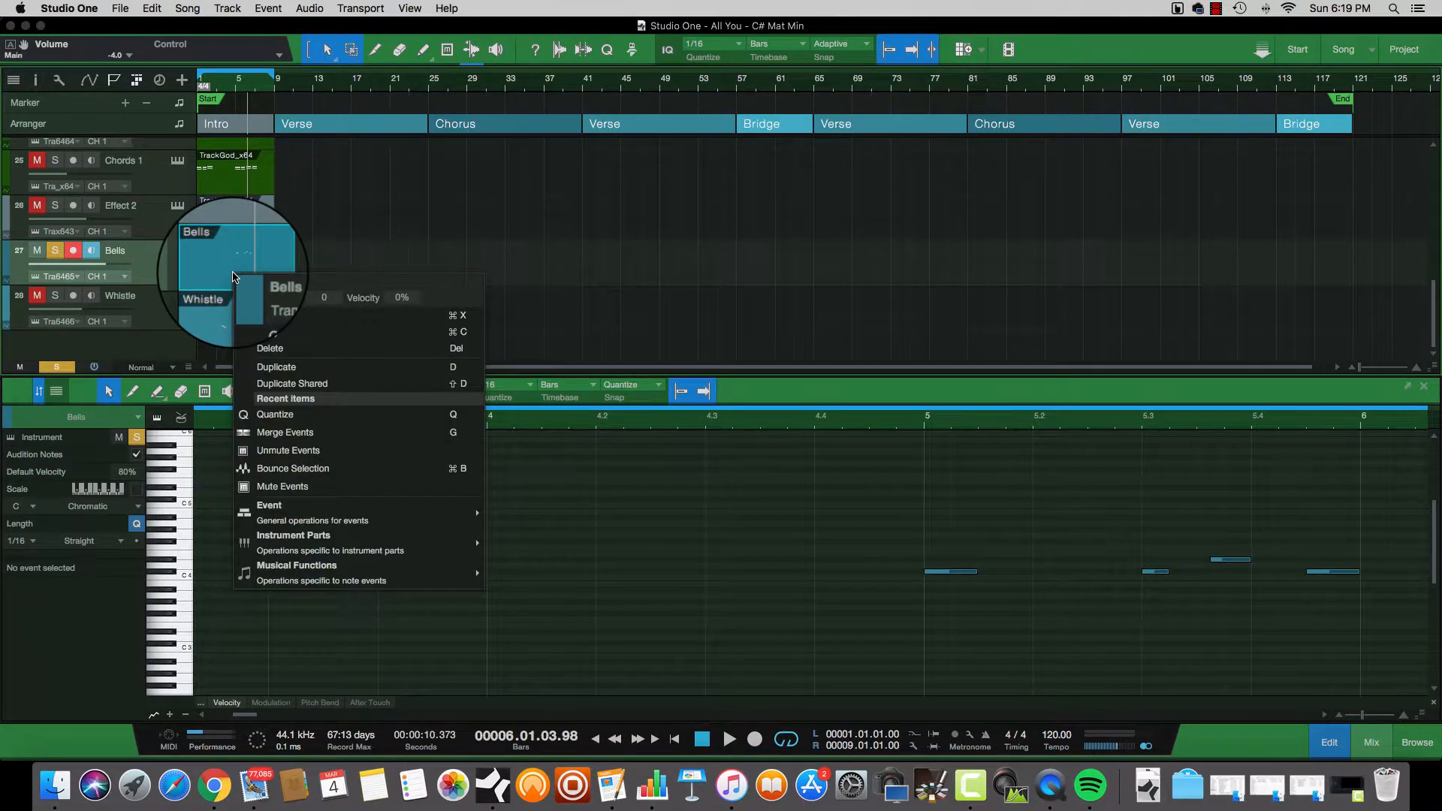
{"action": "left_click", "coordinate": [272, 416]}
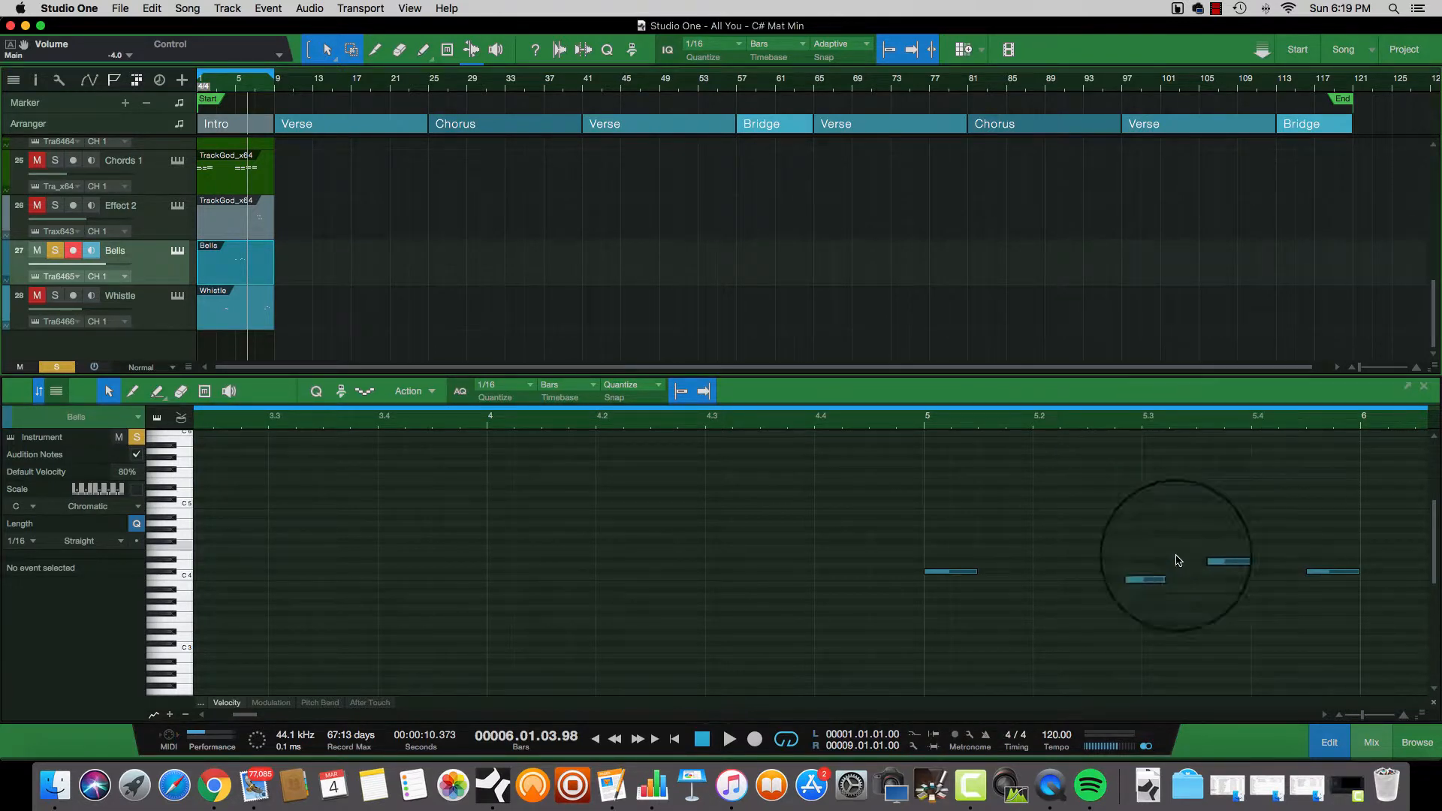
{"action": "left_click", "coordinate": [822, 423]}
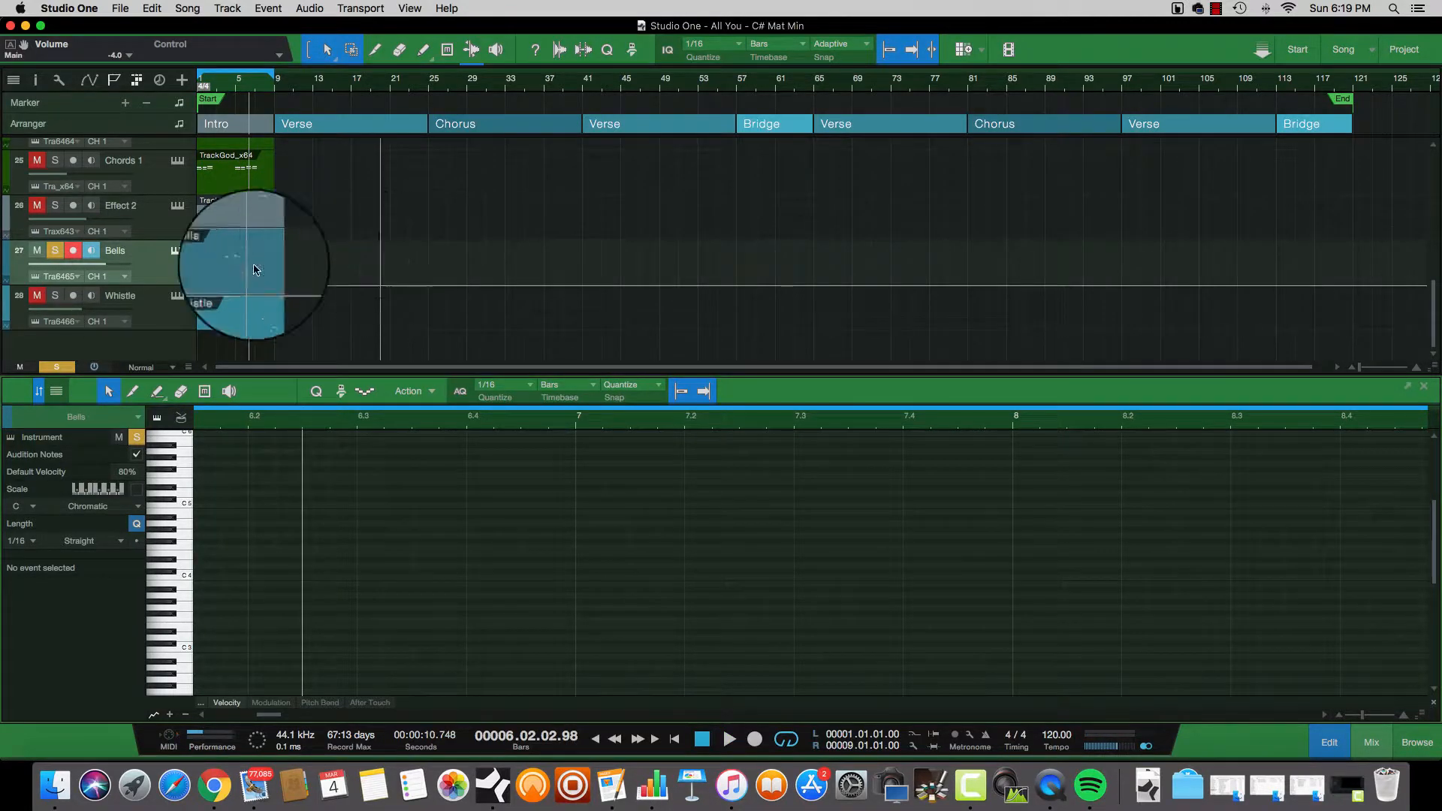
{"action": "left_click", "coordinate": [54, 252]}
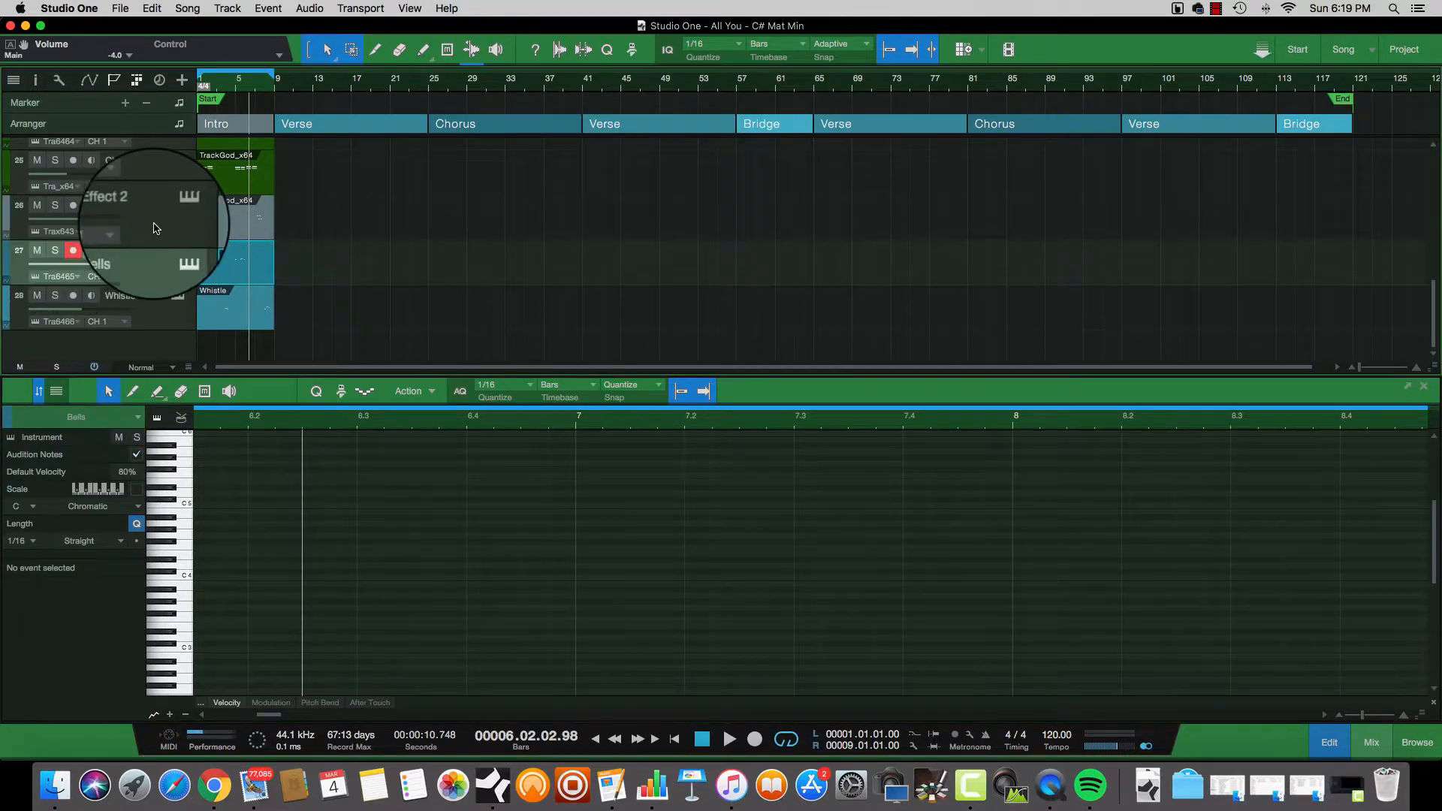
Open the Effect 2 event in the note editor, solo its track and play back the notes in bar 7
{"action": "left_click", "coordinate": [220, 226]}
{"action": "key", "text": "space"}
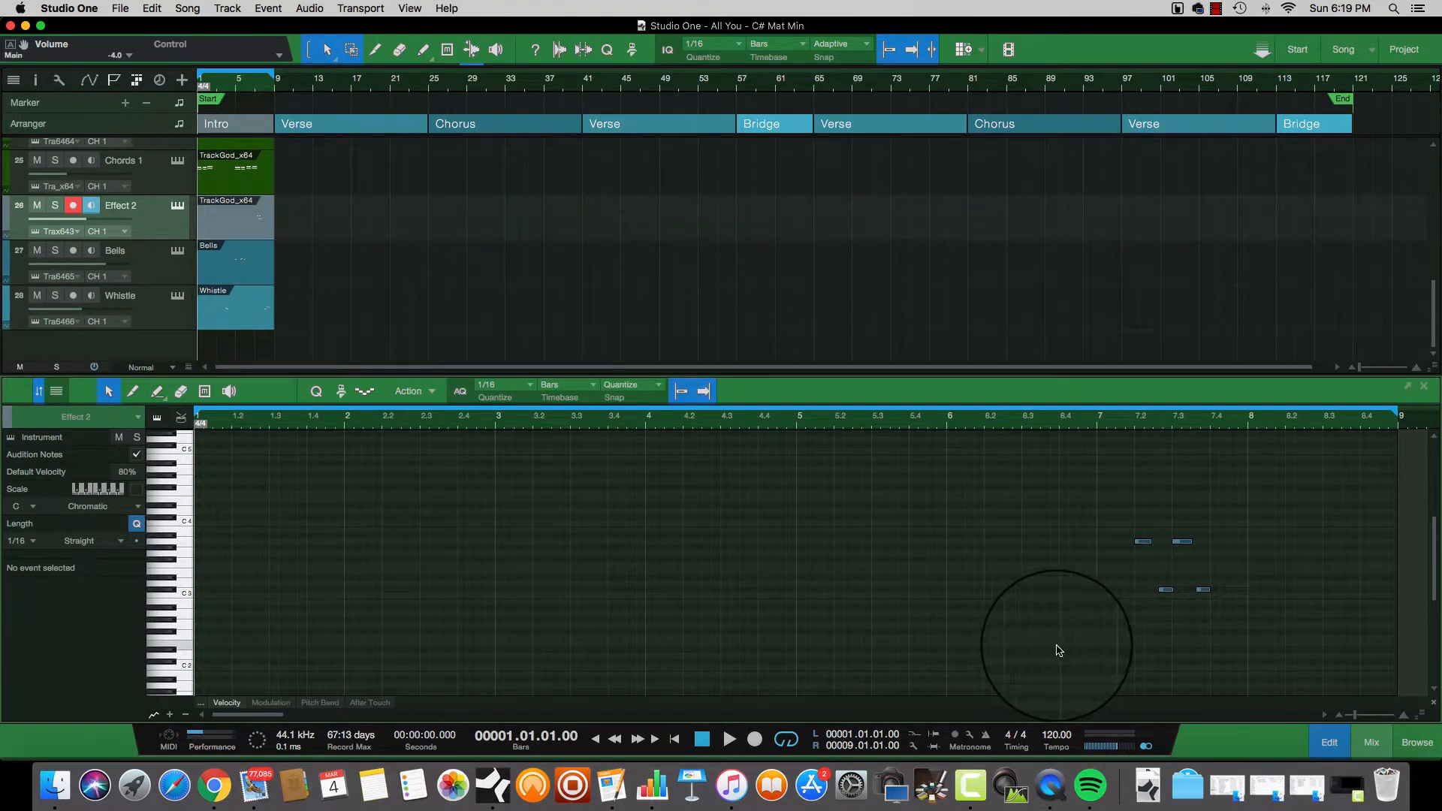
{"action": "scroll", "coordinate": [1056, 651], "scroll_direction": "up", "scroll_amount": 3}
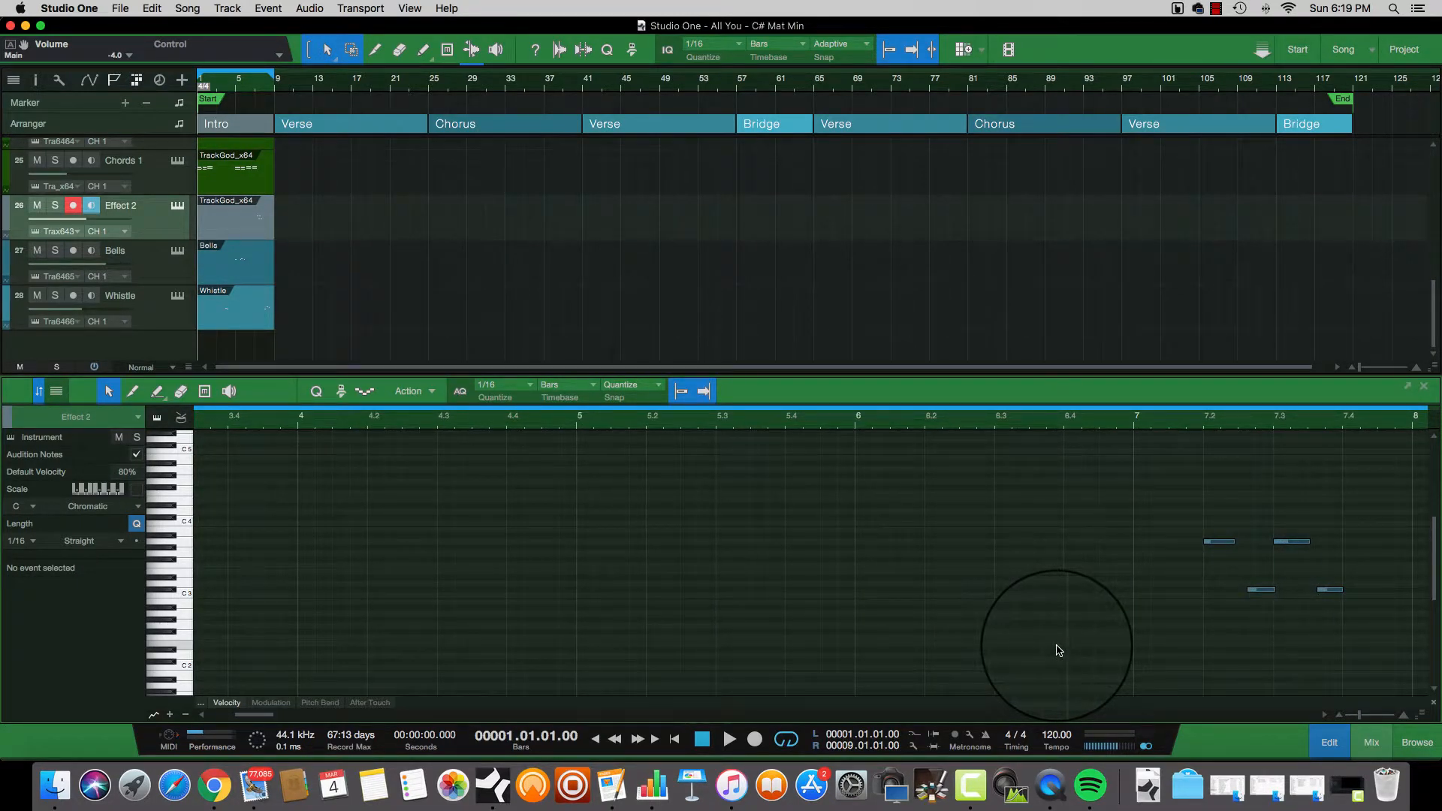
{"action": "left_click", "coordinate": [56, 206]}
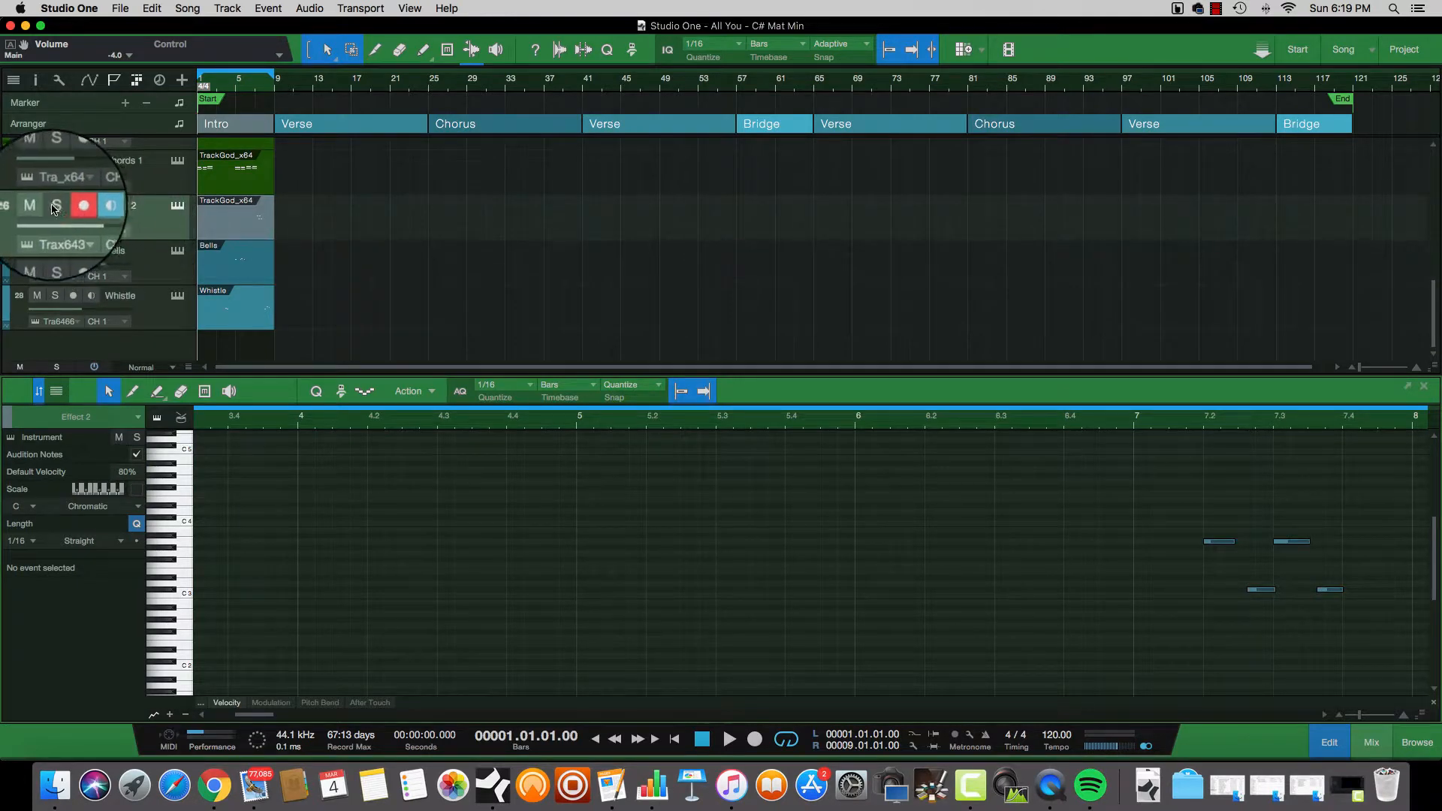
{"action": "left_click", "coordinate": [1177, 422]}
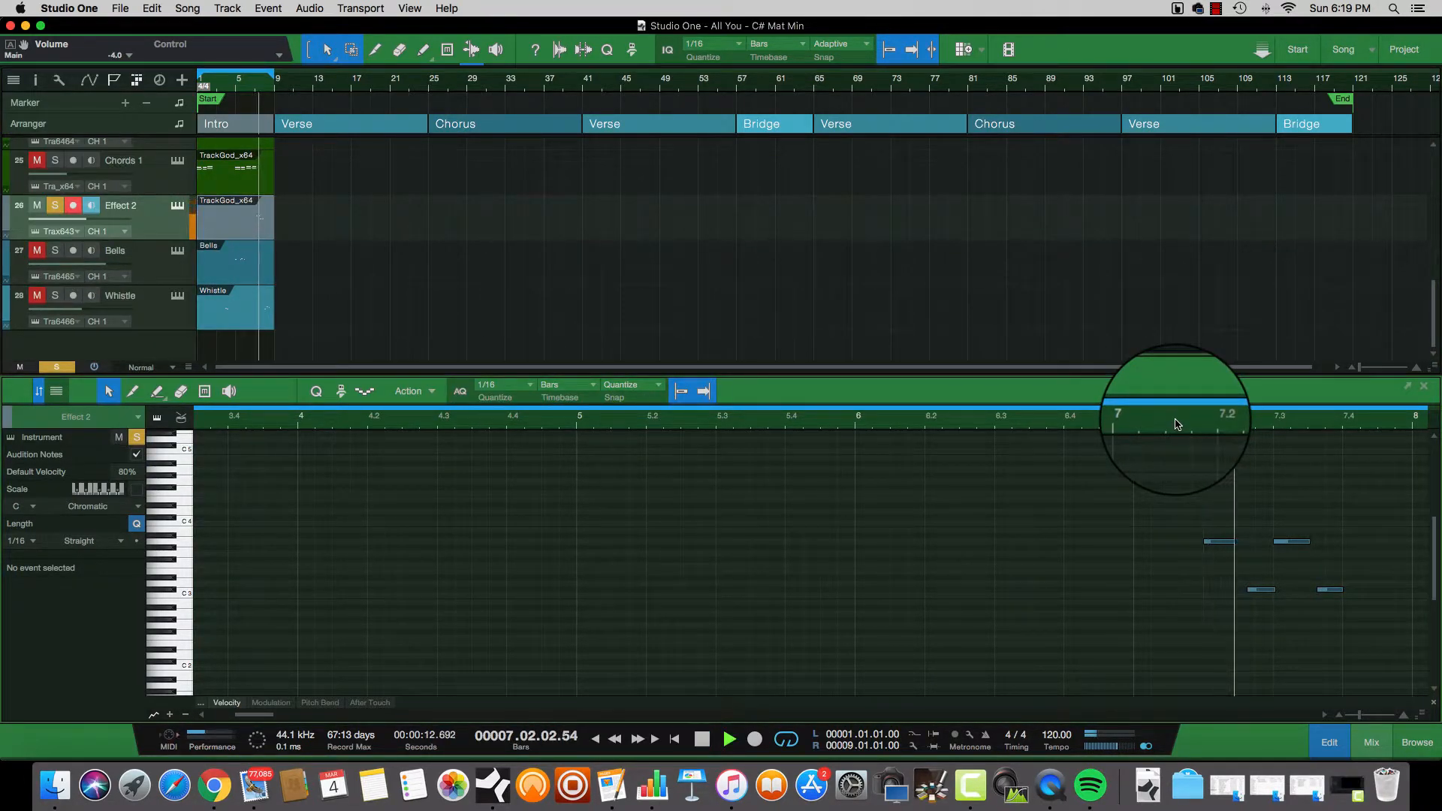
{"action": "key", "text": "space"}
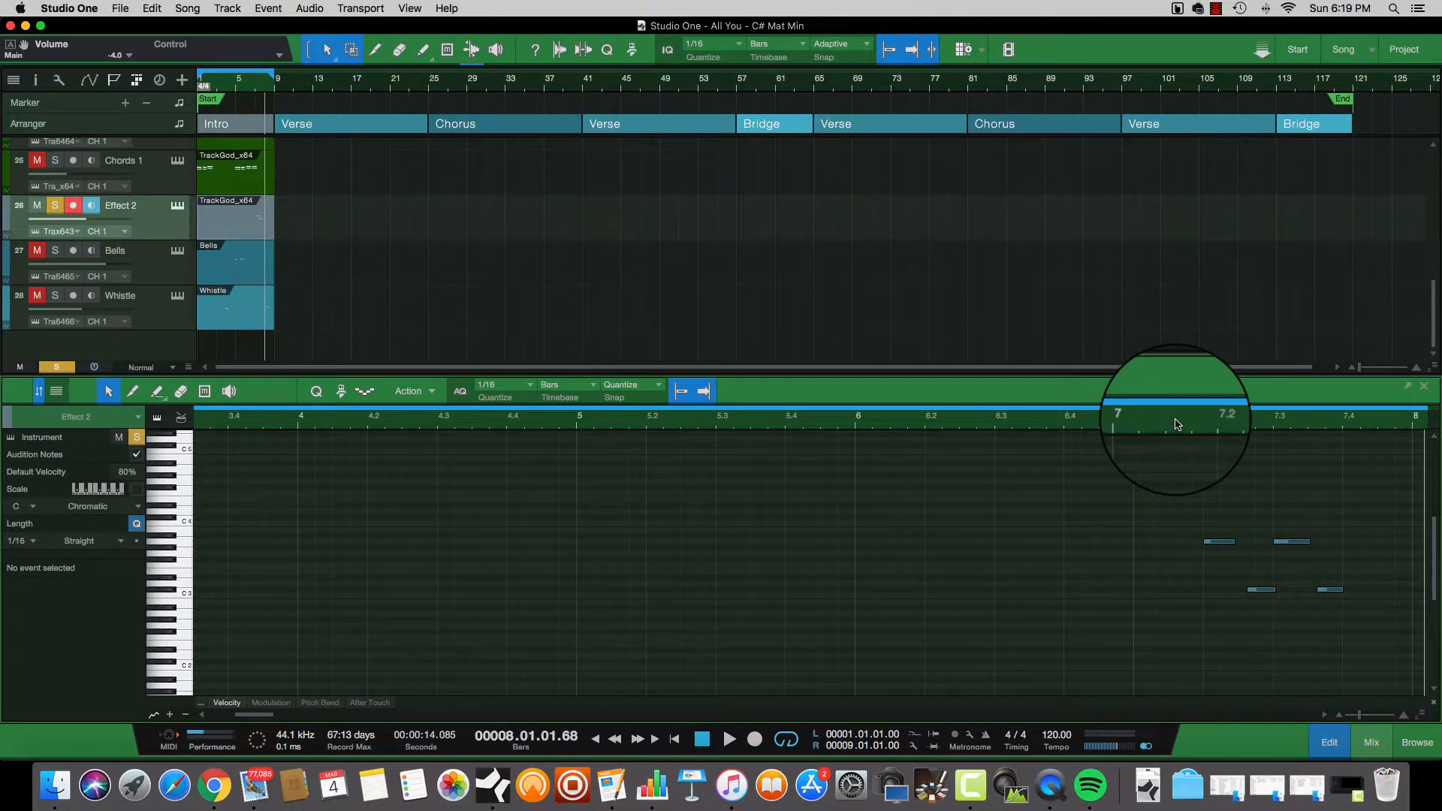
Take Effect 2 out of solo, open the Chords 1 event in the note editor and play it back soloed
{"action": "left_click", "coordinate": [51, 205]}
{"action": "left_click", "coordinate": [229, 188]}
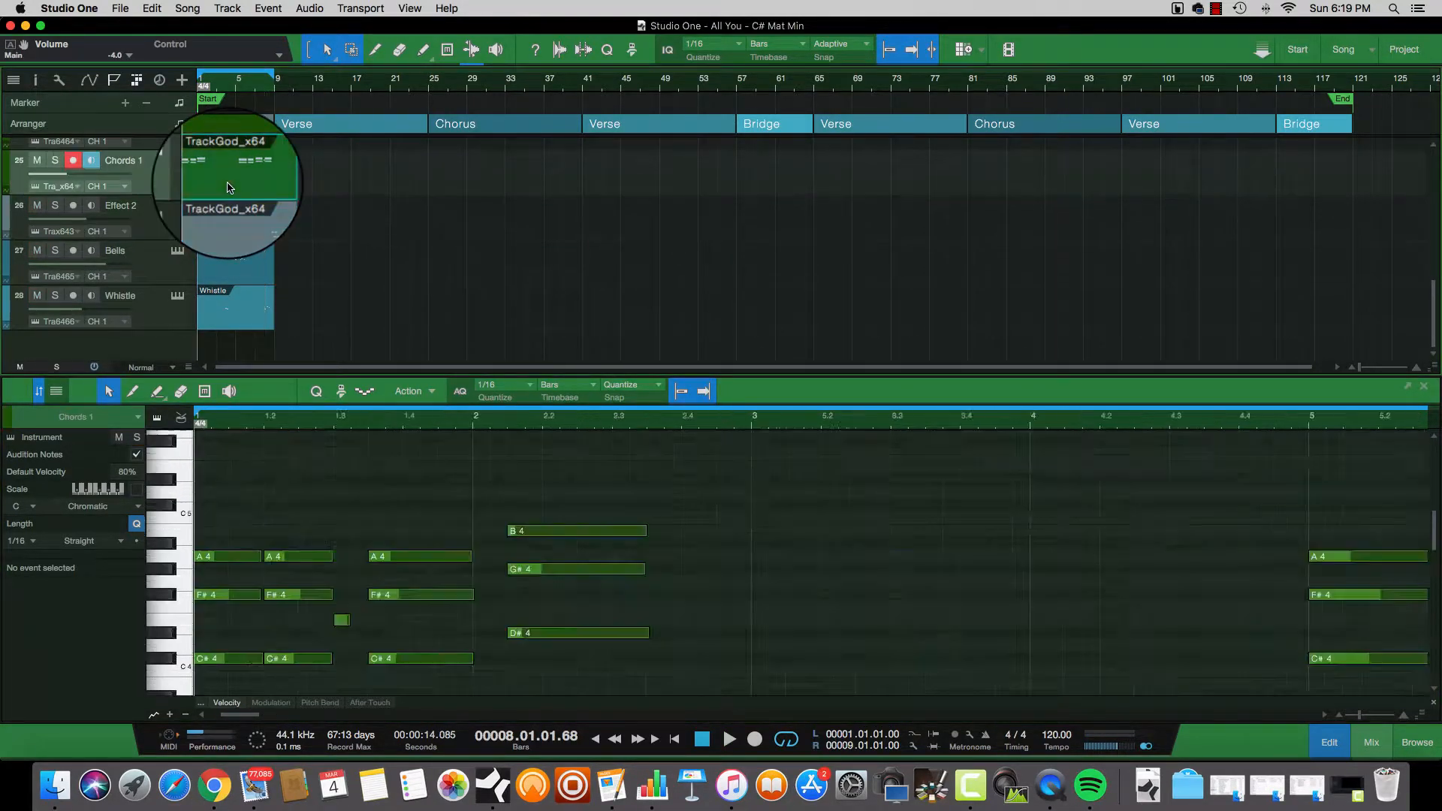
{"action": "double_click", "coordinate": [229, 188]}
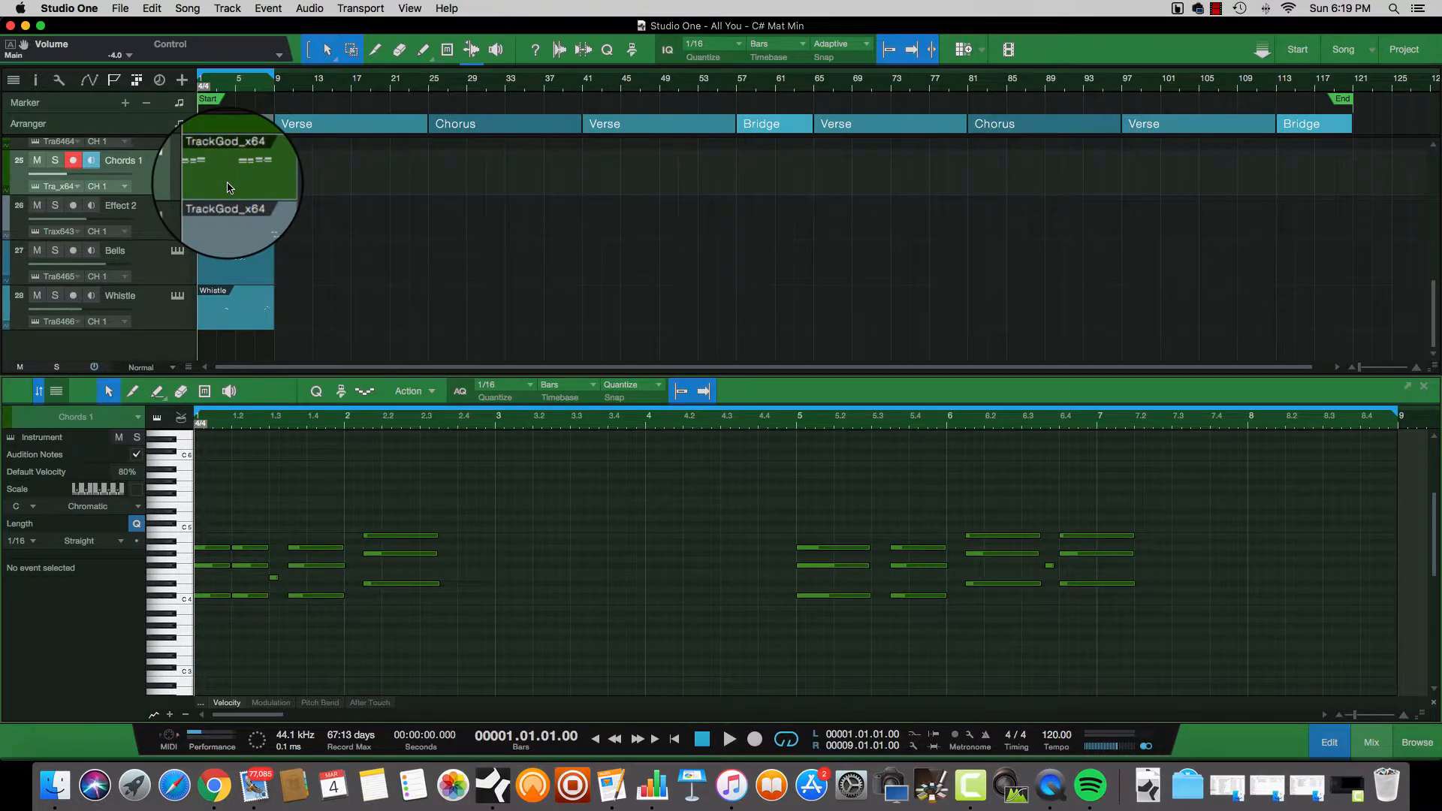
{"action": "left_click", "coordinate": [55, 161]}
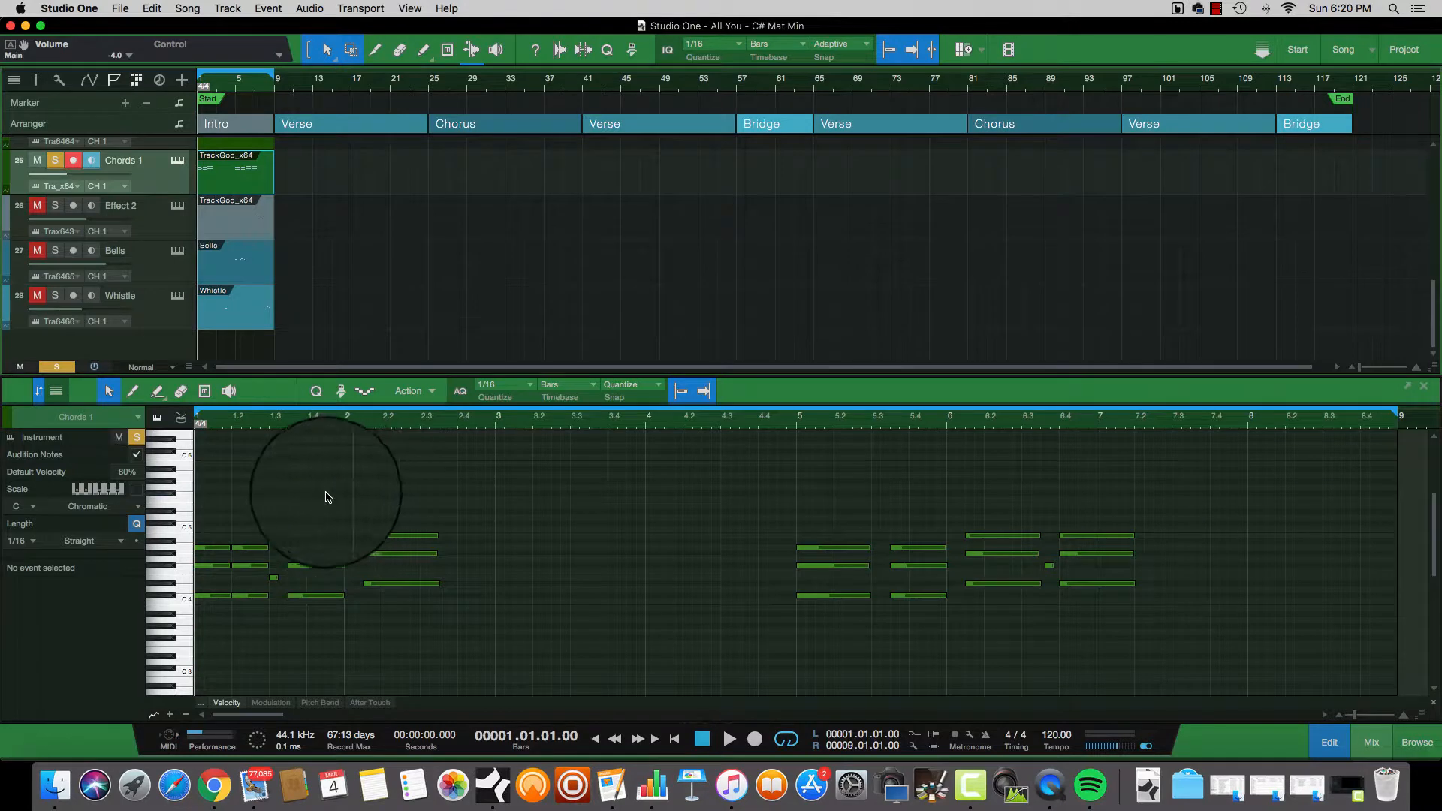
{"action": "key", "text": "space"}
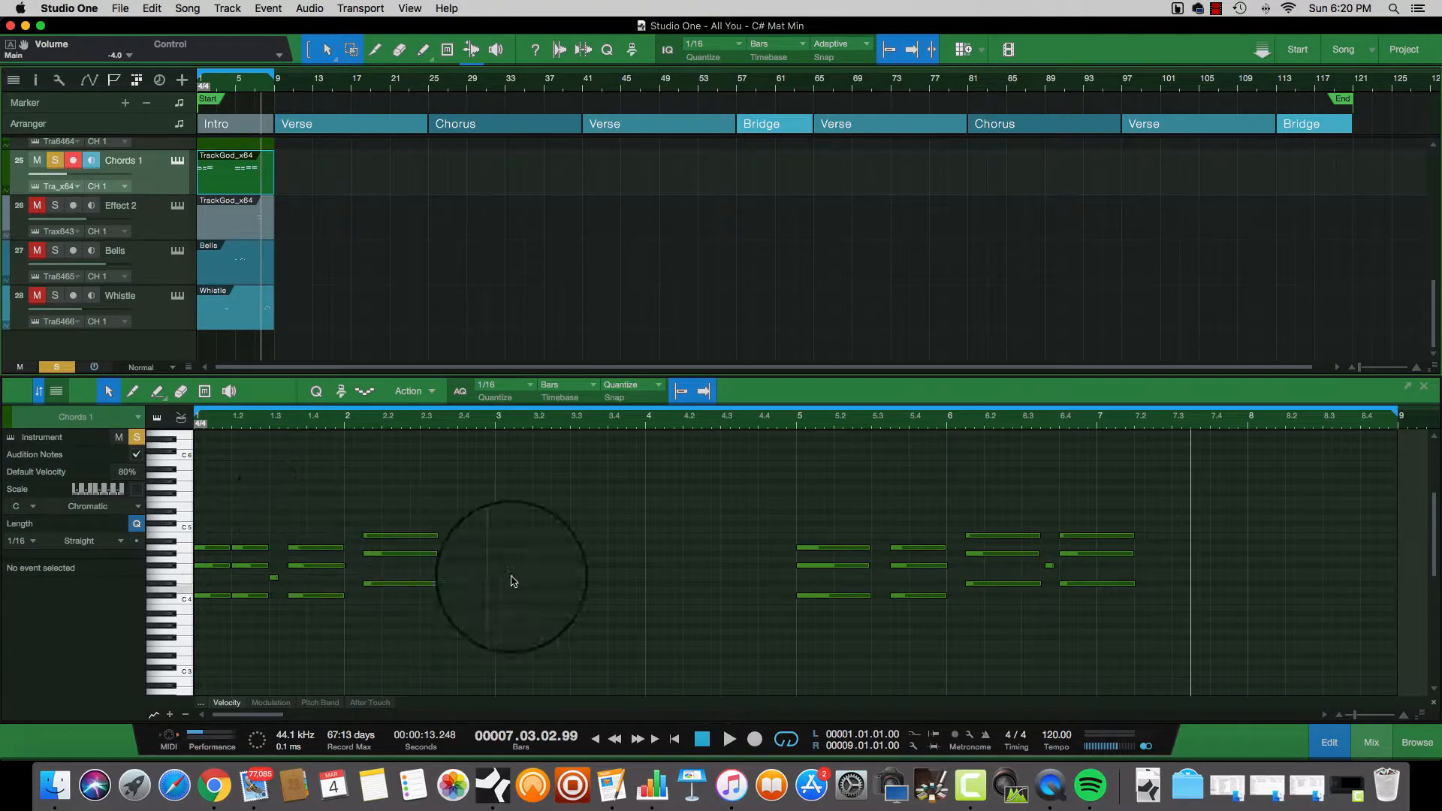
Play back the soloed Chords 1 notes from bar 6
{"action": "scroll", "coordinate": [541, 560], "scroll_direction": "down", "scroll_amount": 5}
{"action": "scroll", "coordinate": [541, 560], "scroll_direction": "up", "scroll_amount": 2}
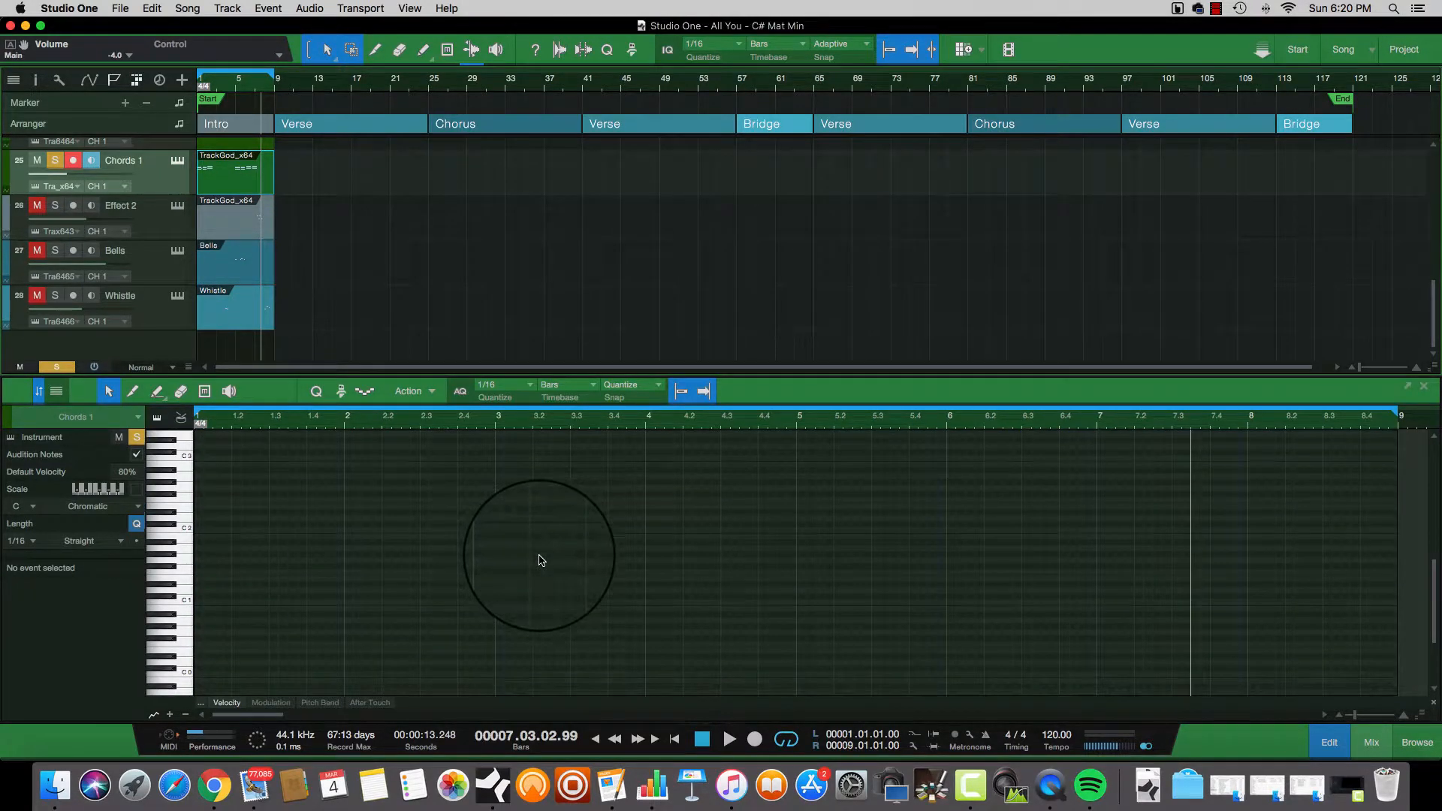
{"action": "scroll", "coordinate": [541, 560], "scroll_direction": "up", "scroll_amount": 4}
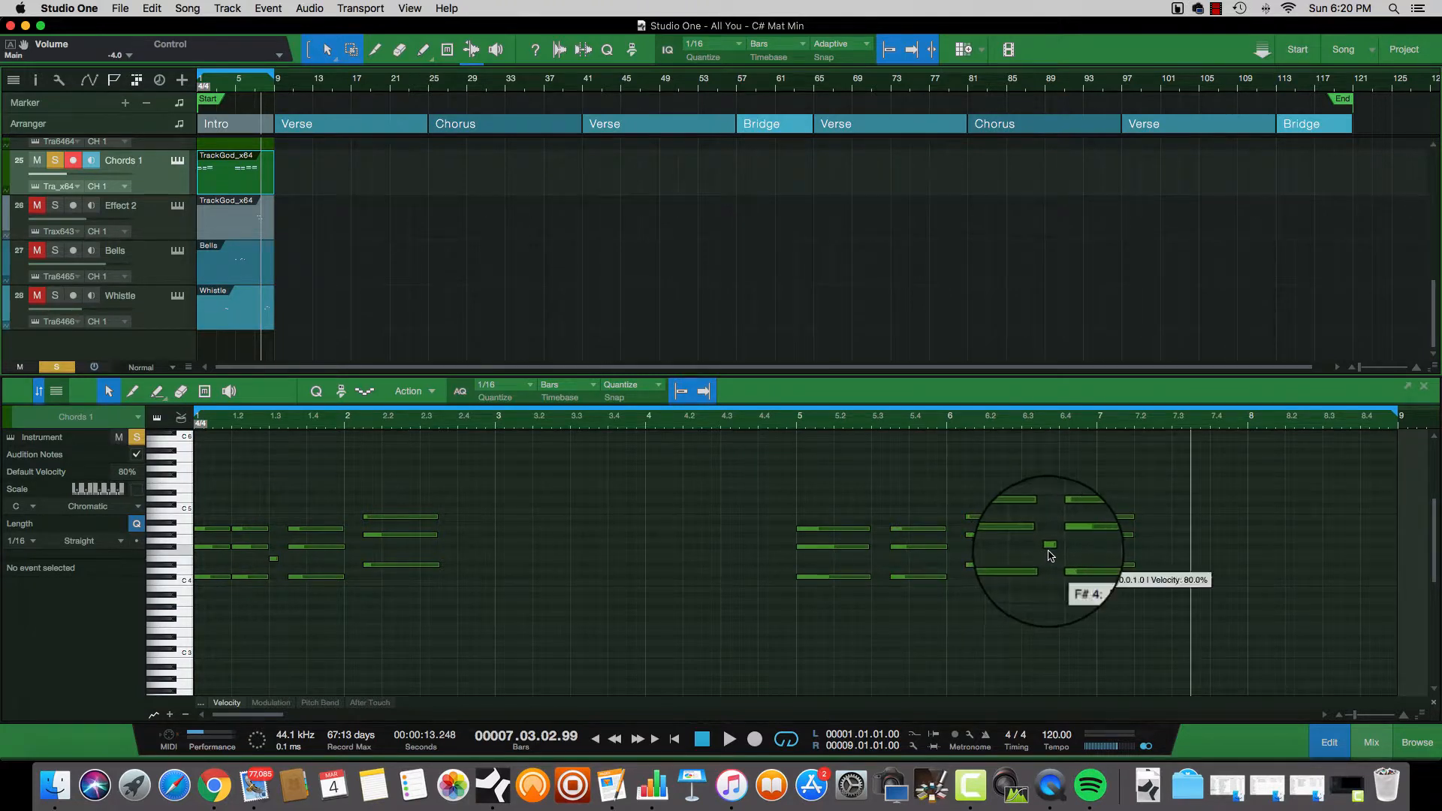
{"action": "left_click", "coordinate": [950, 418]}
{"action": "key", "text": "space"}
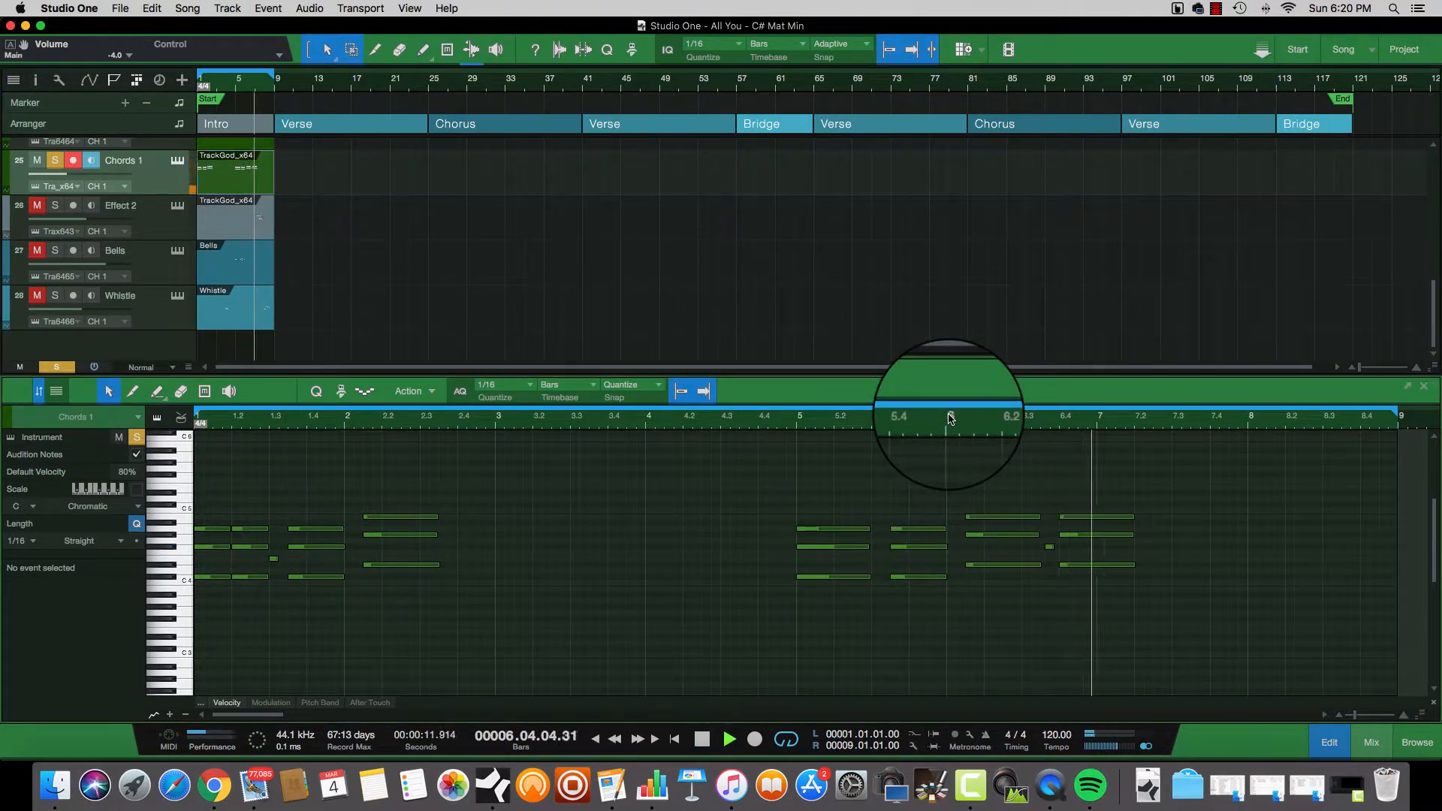
{"action": "key", "text": "space"}
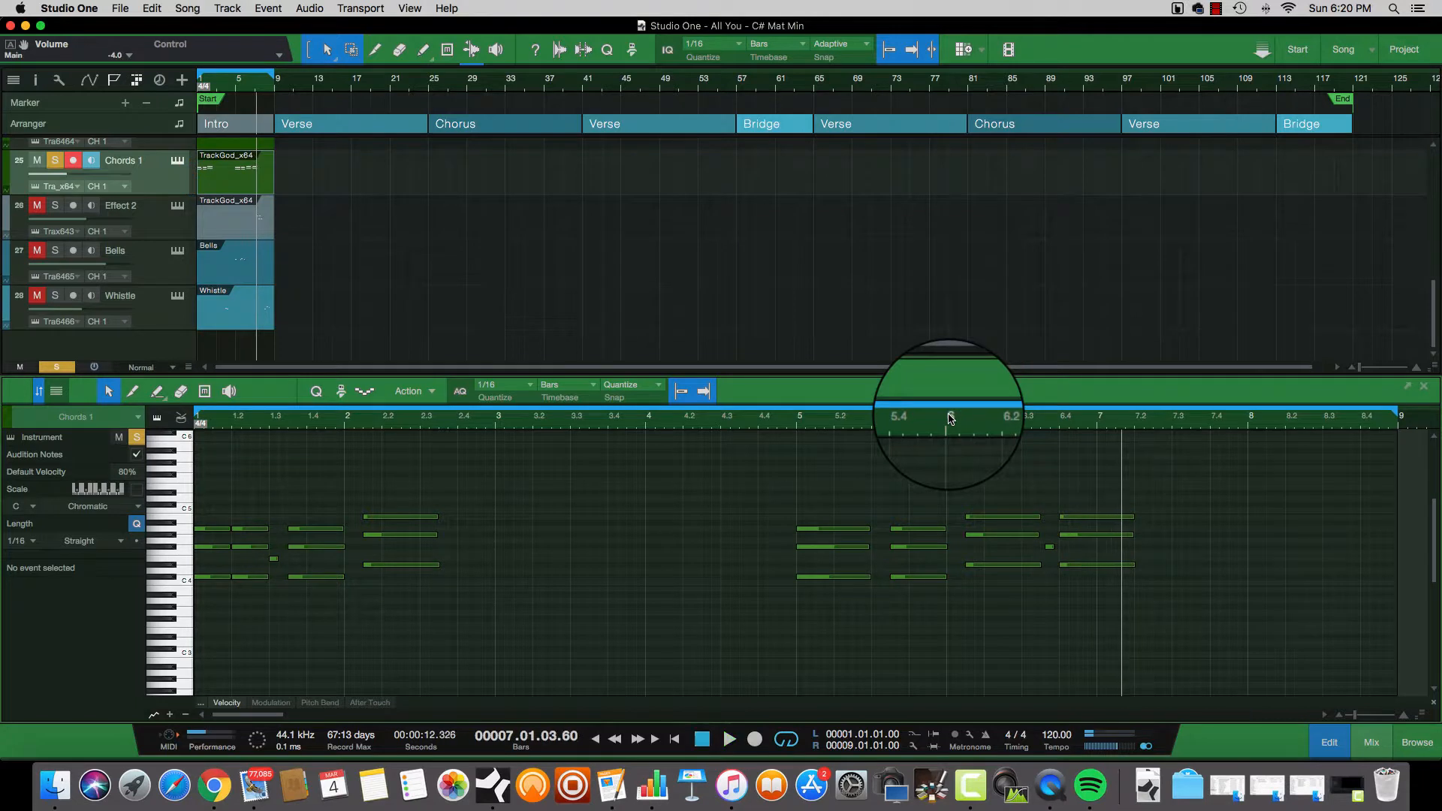
Try moving the short F#4 note in bar 6 of Chords 1 to 6.03.04.00 and play back that passage
{"action": "left_click", "coordinate": [1051, 552]}
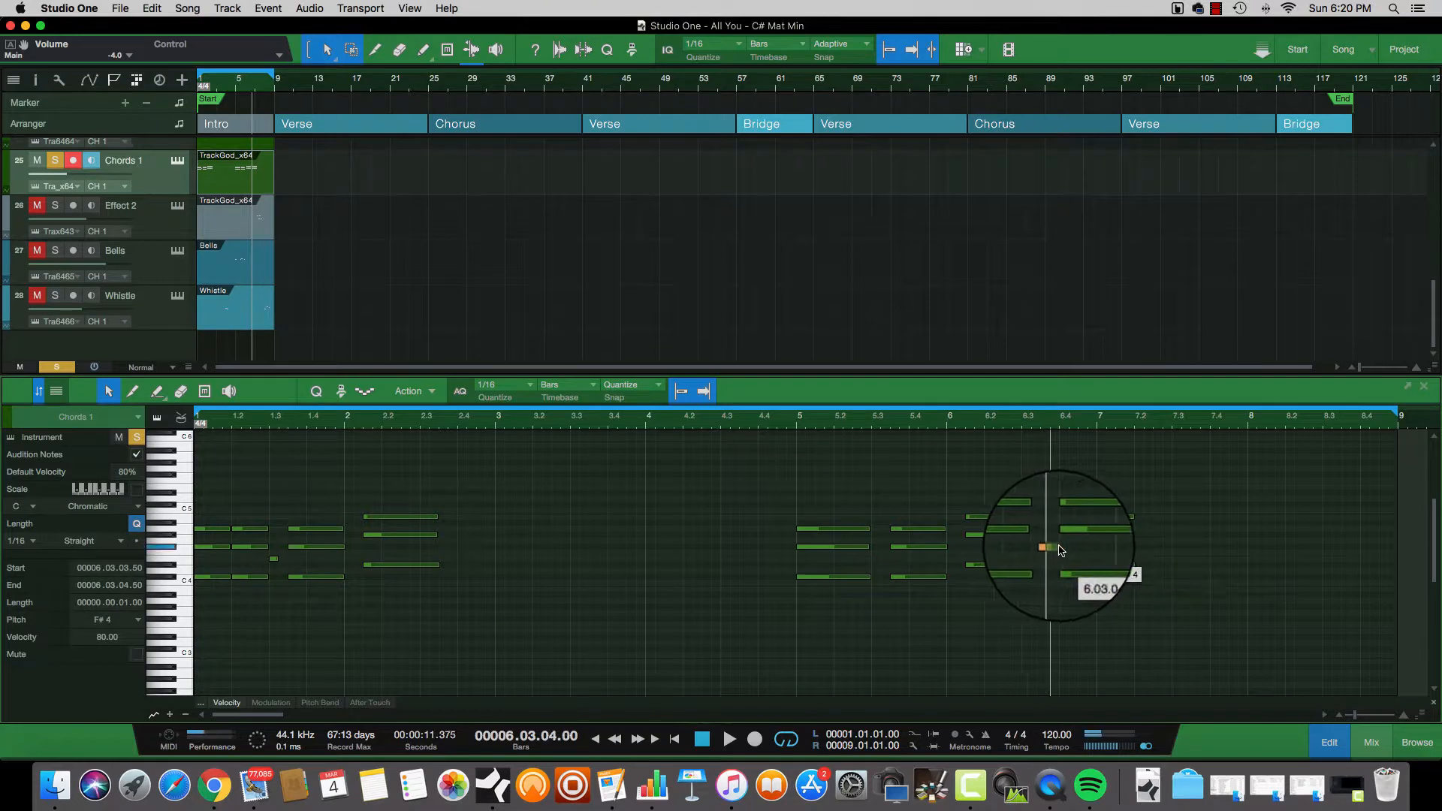
{"action": "left_click_drag", "start_coordinate": [1060, 547], "coordinate": [1060, 549]}
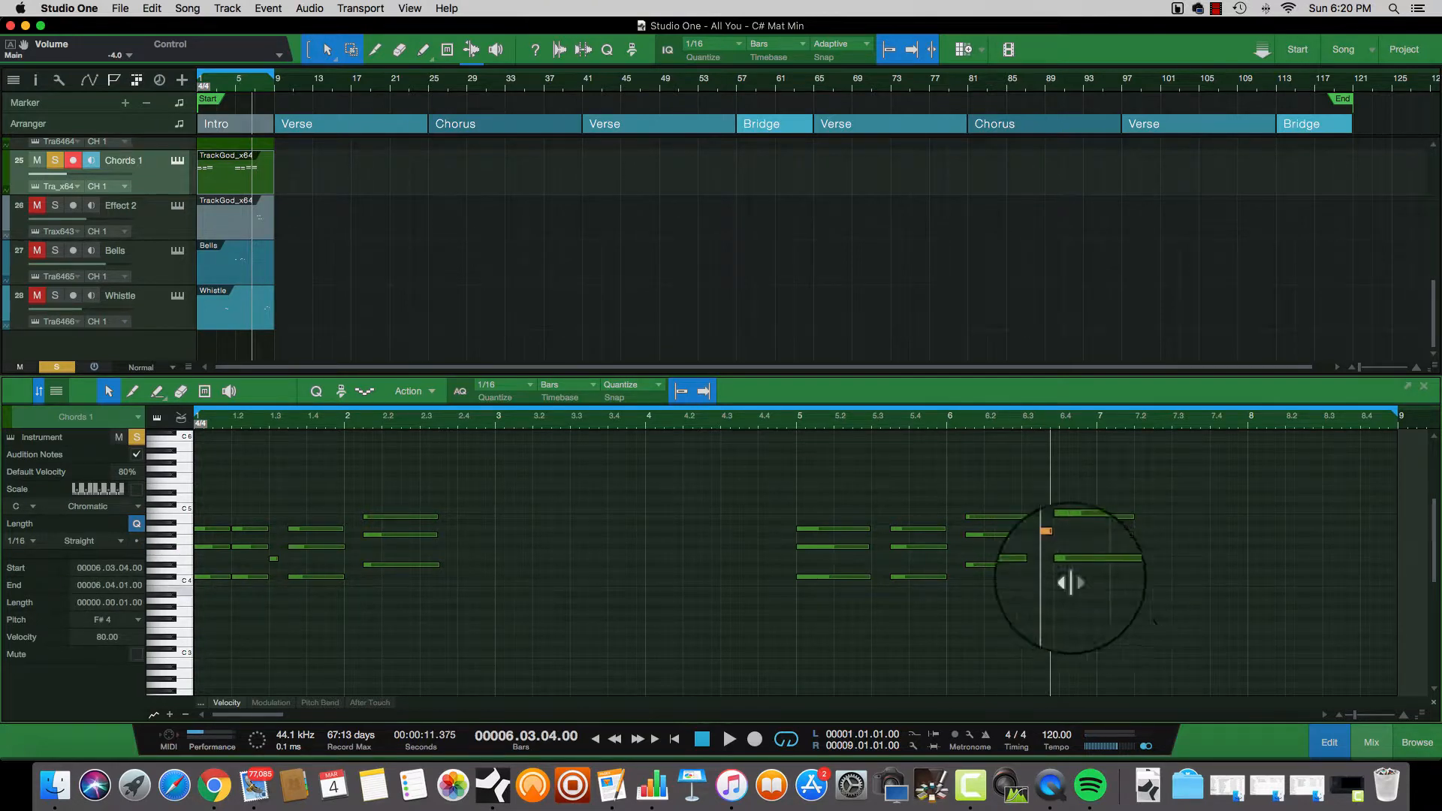
{"action": "left_click", "coordinate": [929, 417]}
{"action": "key", "text": "space"}
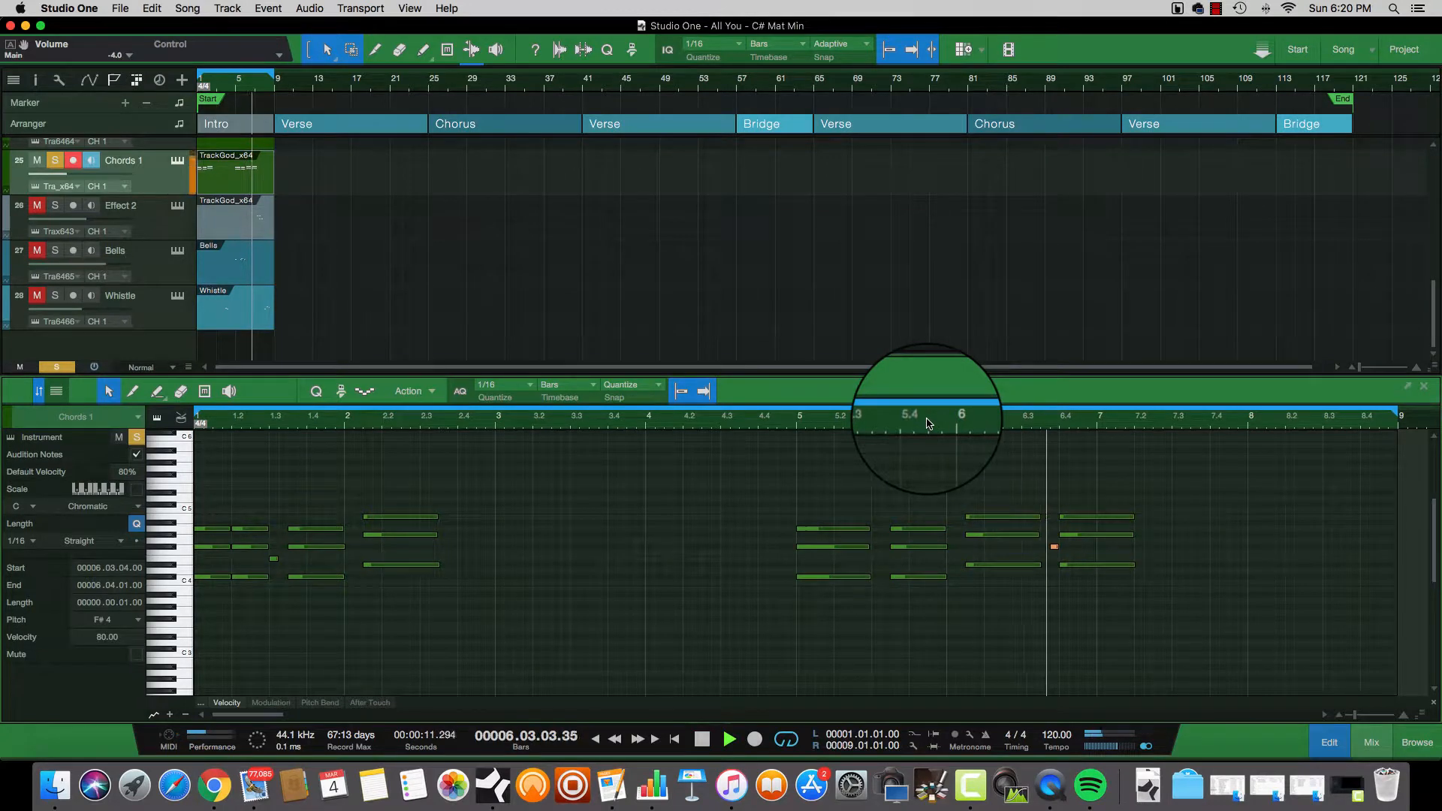
{"action": "key", "text": "space"}
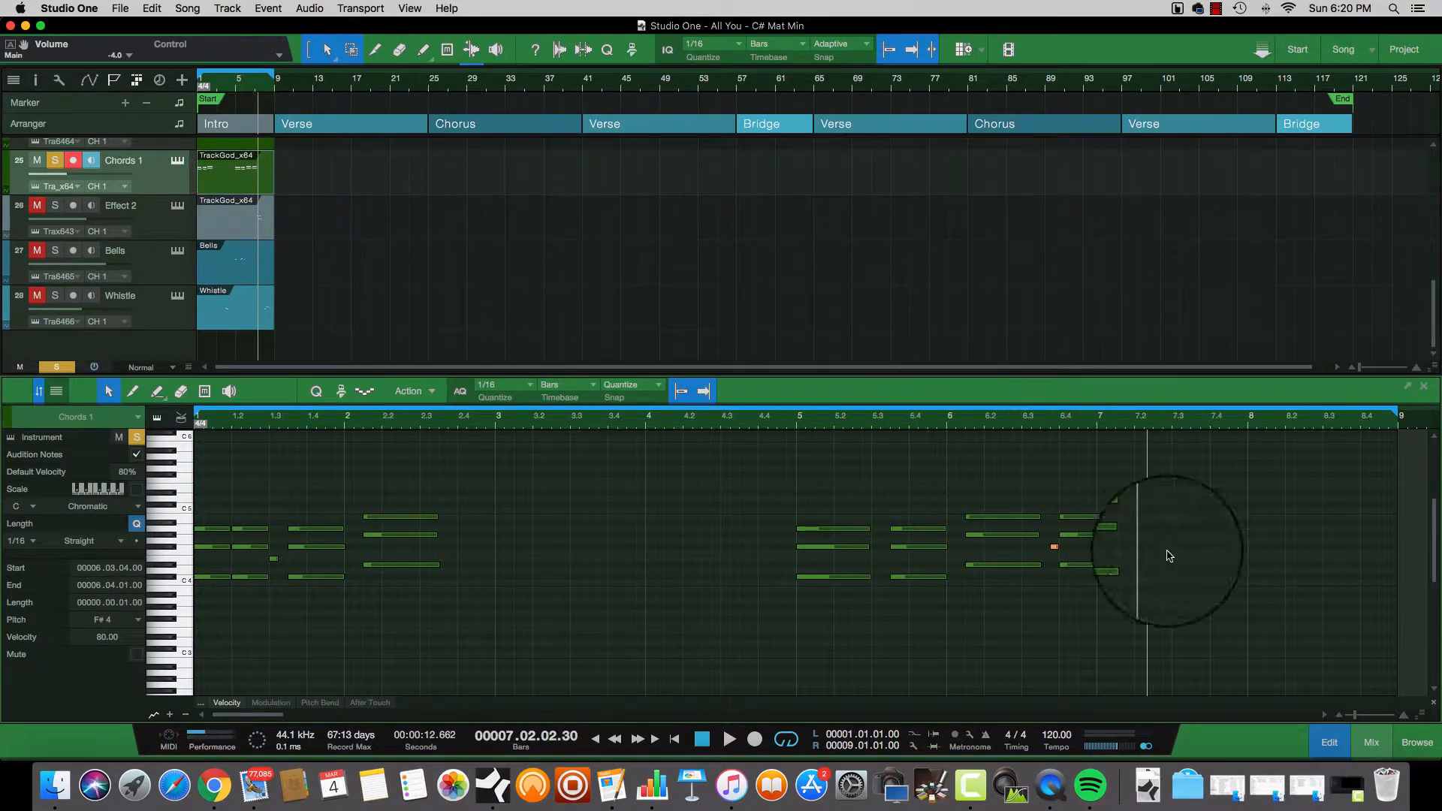
Move the short F#4 note in bar 6 of Chords 1 to 6.03.03.00, play it back and take the track out of solo
{"action": "left_click_drag", "start_coordinate": [1056, 551], "coordinate": [1049, 549]}
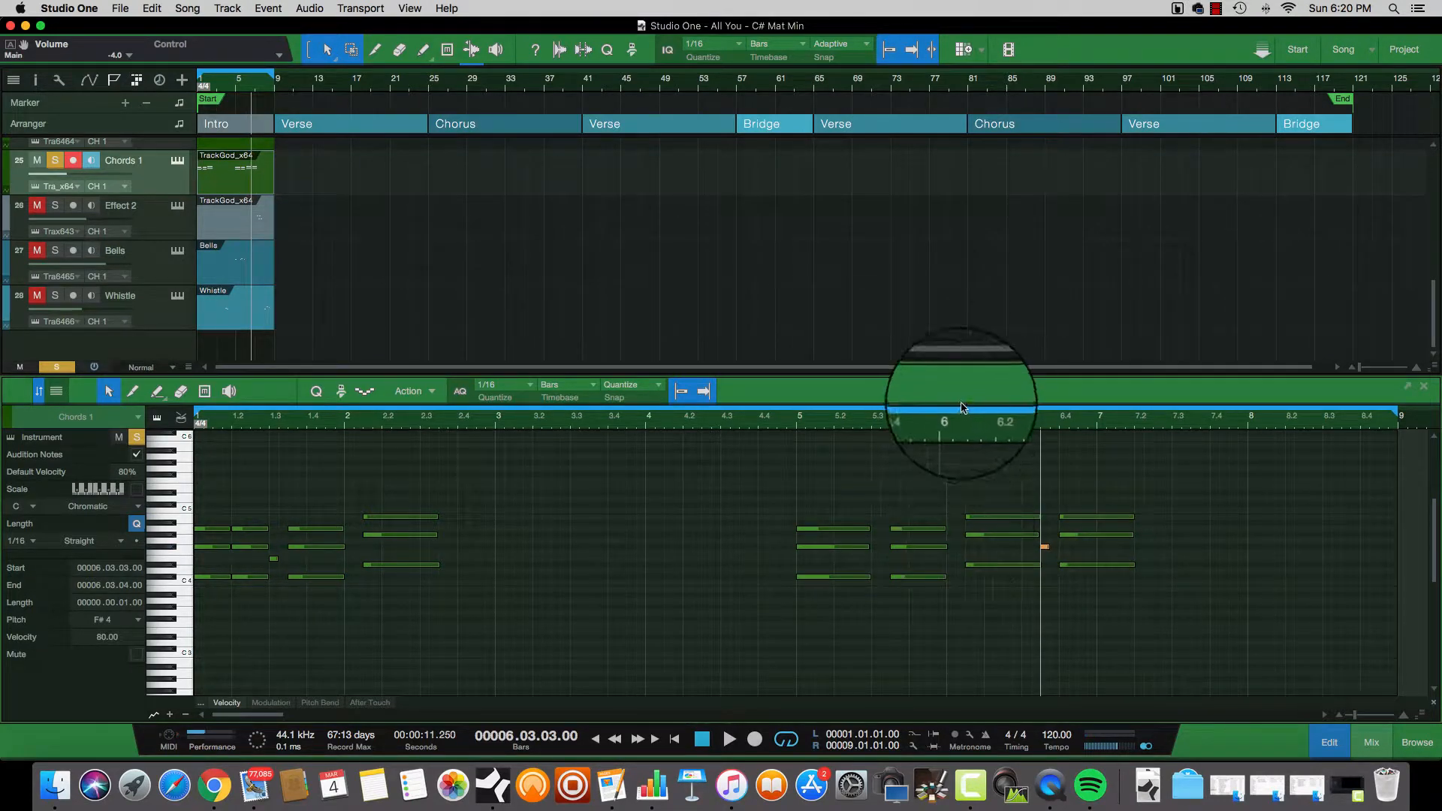
{"action": "left_click", "coordinate": [967, 424]}
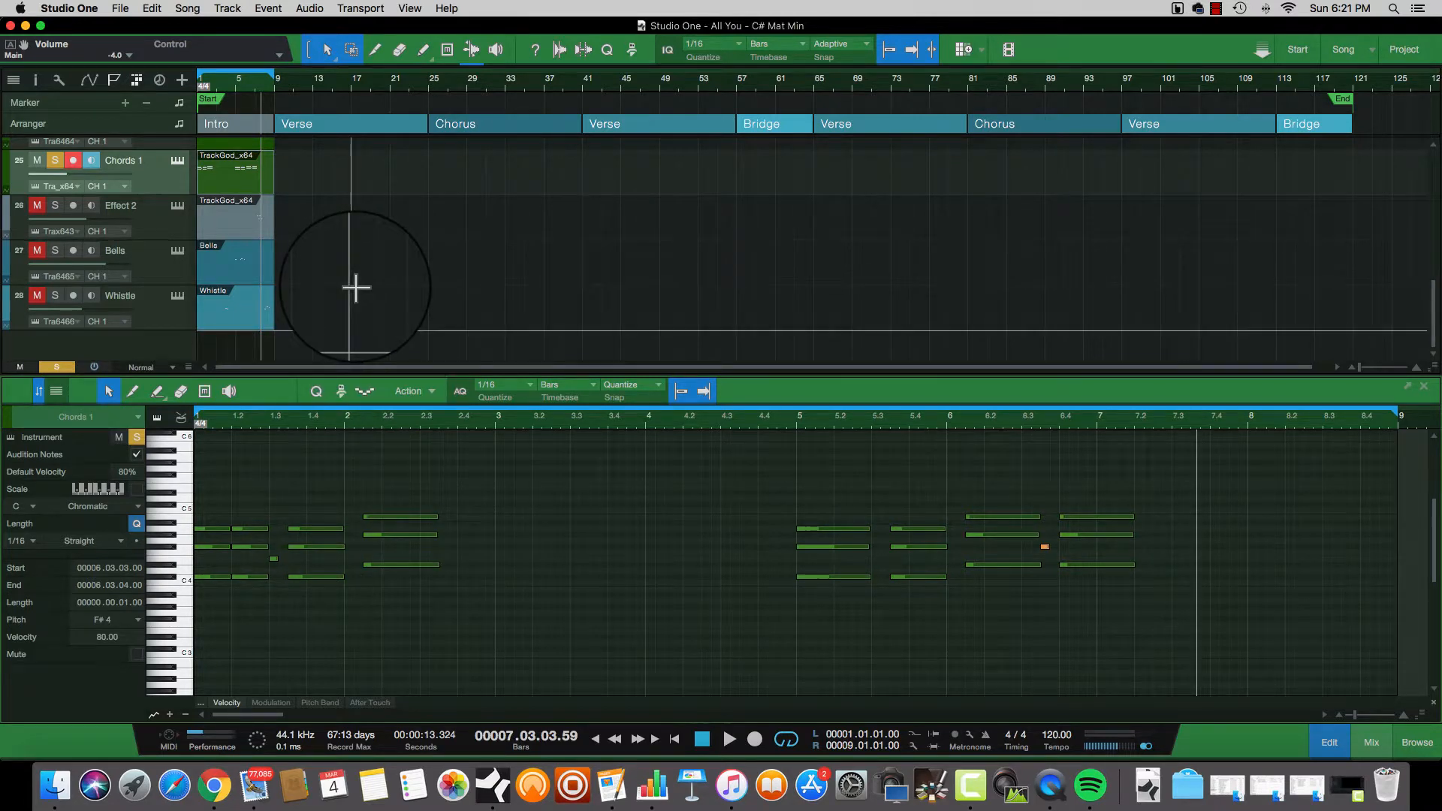
{"action": "left_click", "coordinate": [55, 160]}
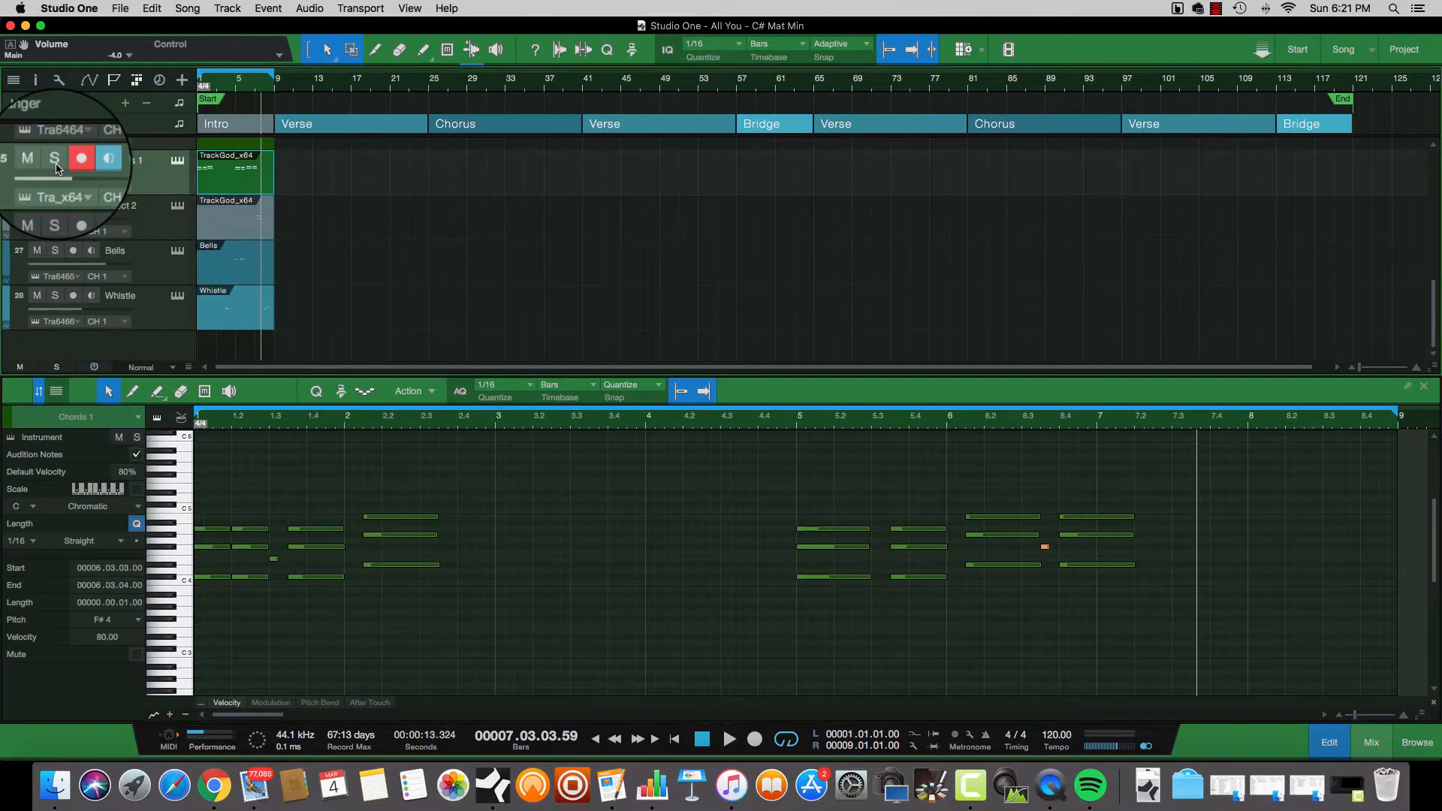
Open the Chords 2 event in the note editor, play it back soloed and take its track out of solo
{"action": "scroll", "coordinate": [260, 285], "scroll_direction": "up", "scroll_amount": 4}
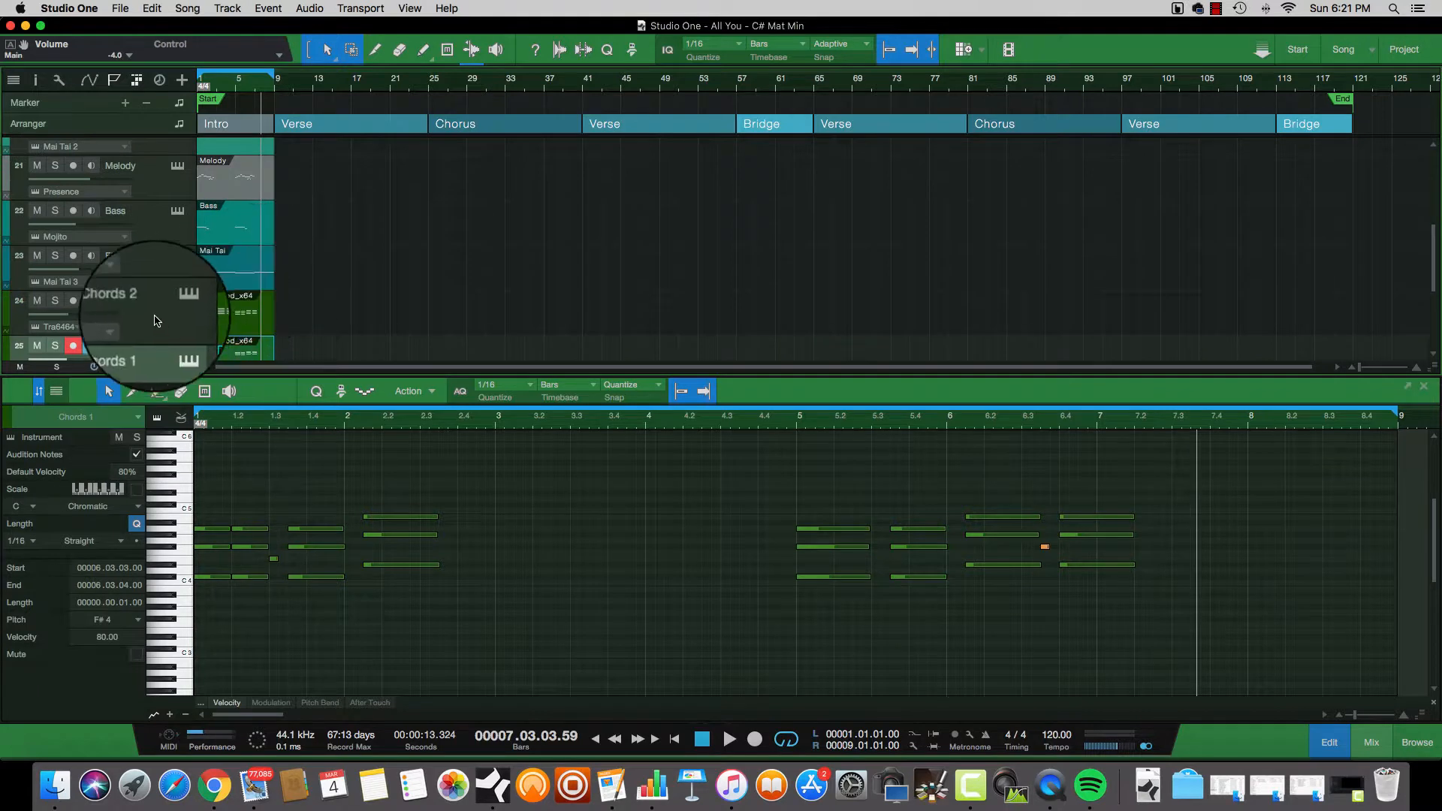
{"action": "left_click", "coordinate": [249, 323]}
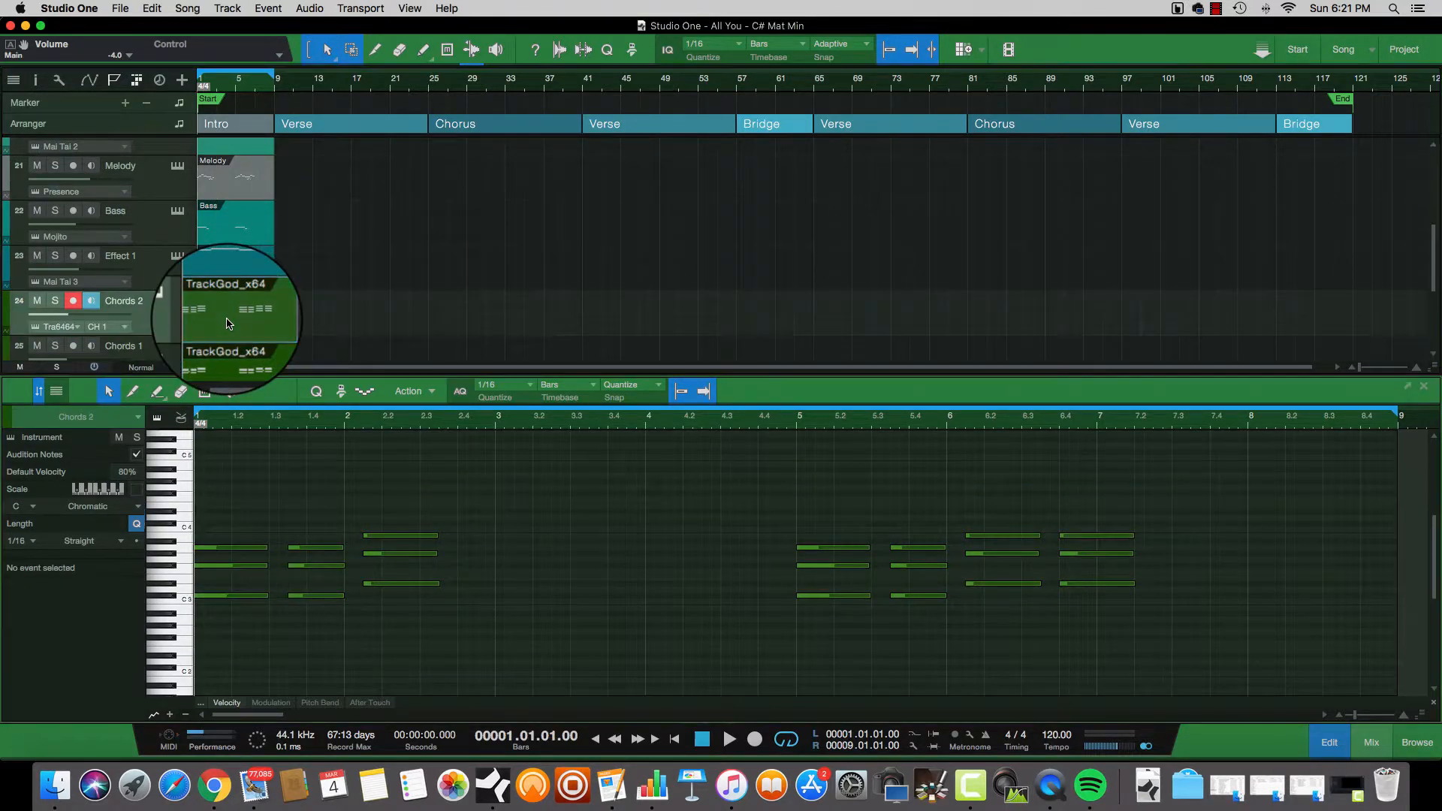
{"action": "left_click", "coordinate": [55, 302]}
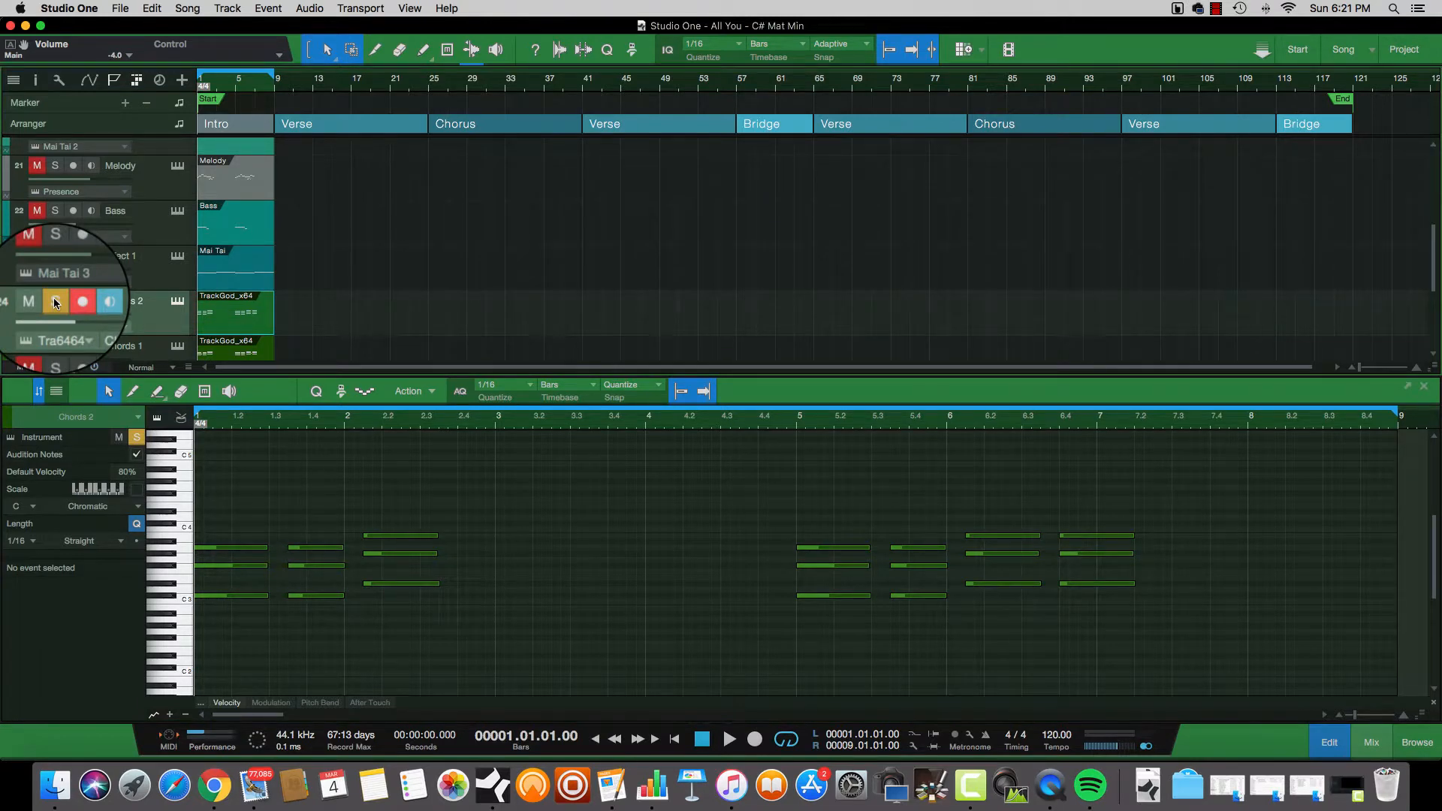
{"action": "key", "text": "space"}
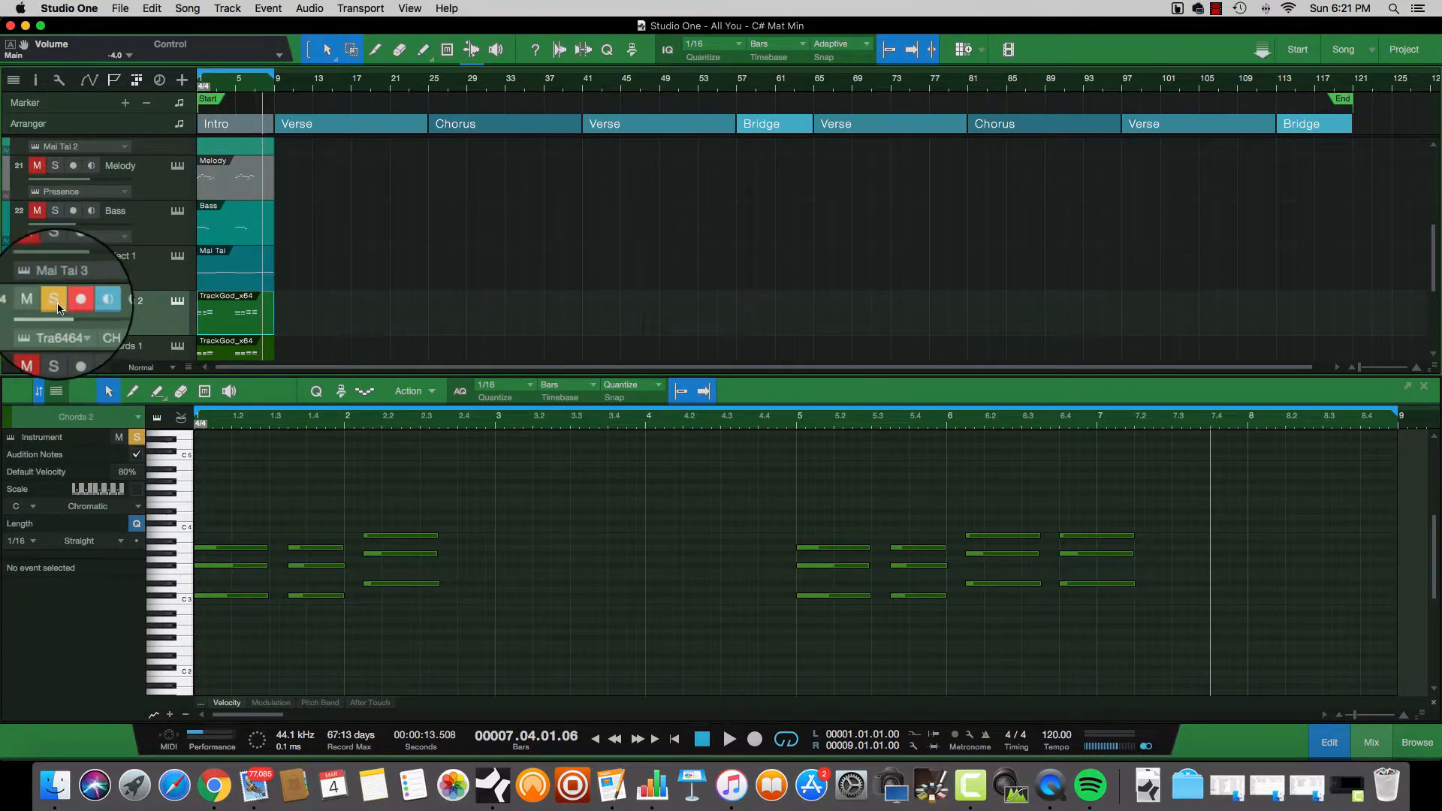
{"action": "left_click", "coordinate": [55, 302]}
Open the Effect 1 event in the note editor, solo its track and play it back
{"action": "left_click", "coordinate": [215, 283]}
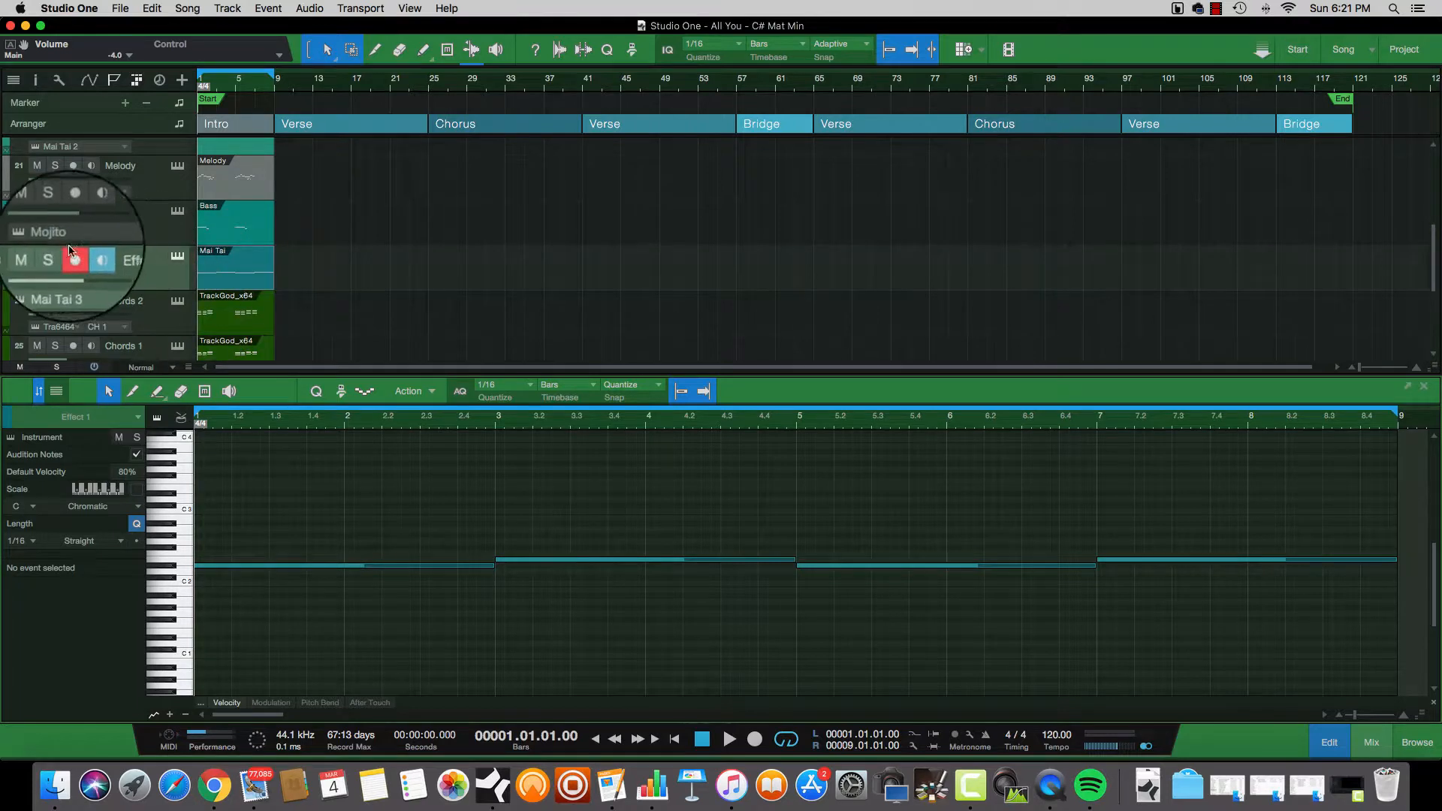
{"action": "left_click", "coordinate": [52, 256]}
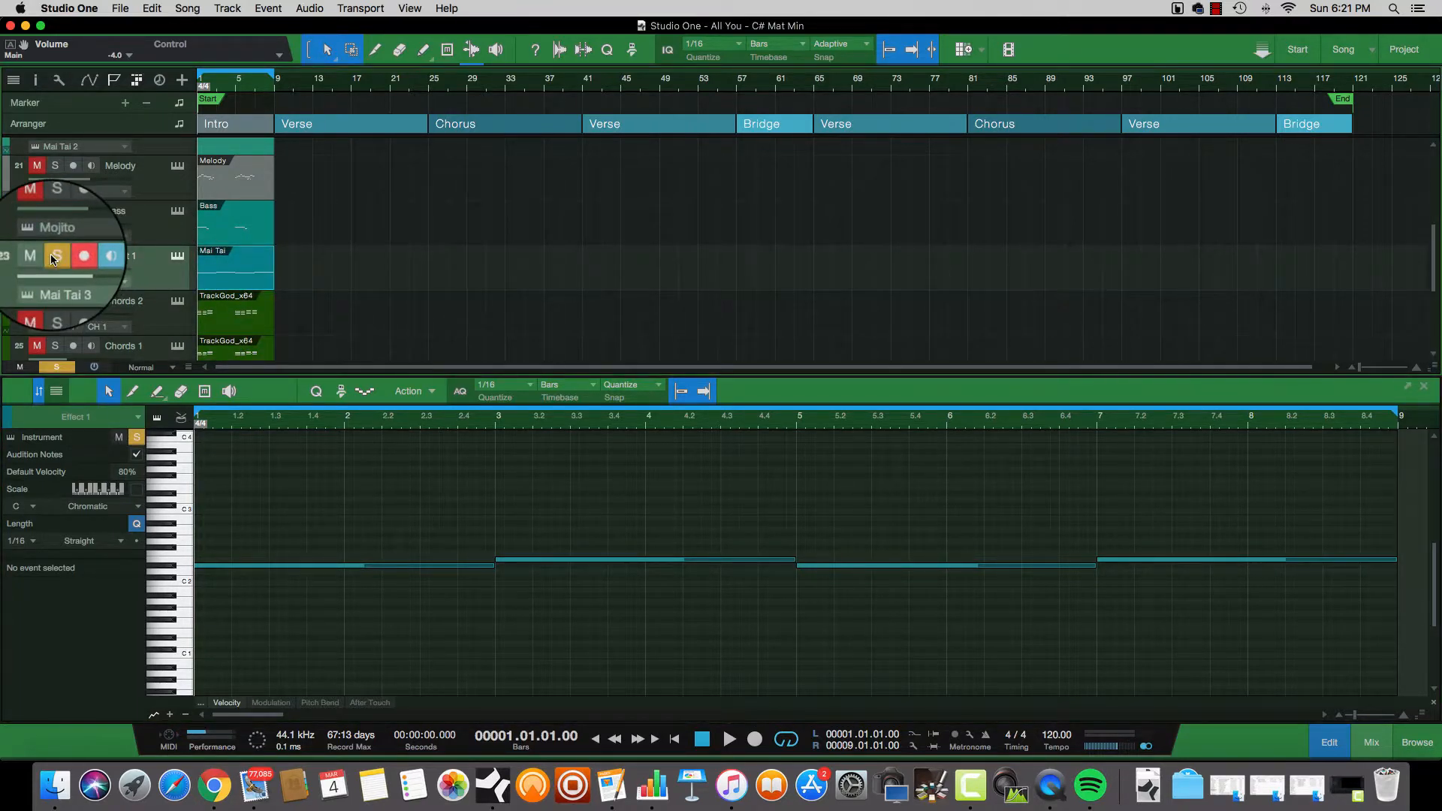
{"action": "key", "text": "space"}
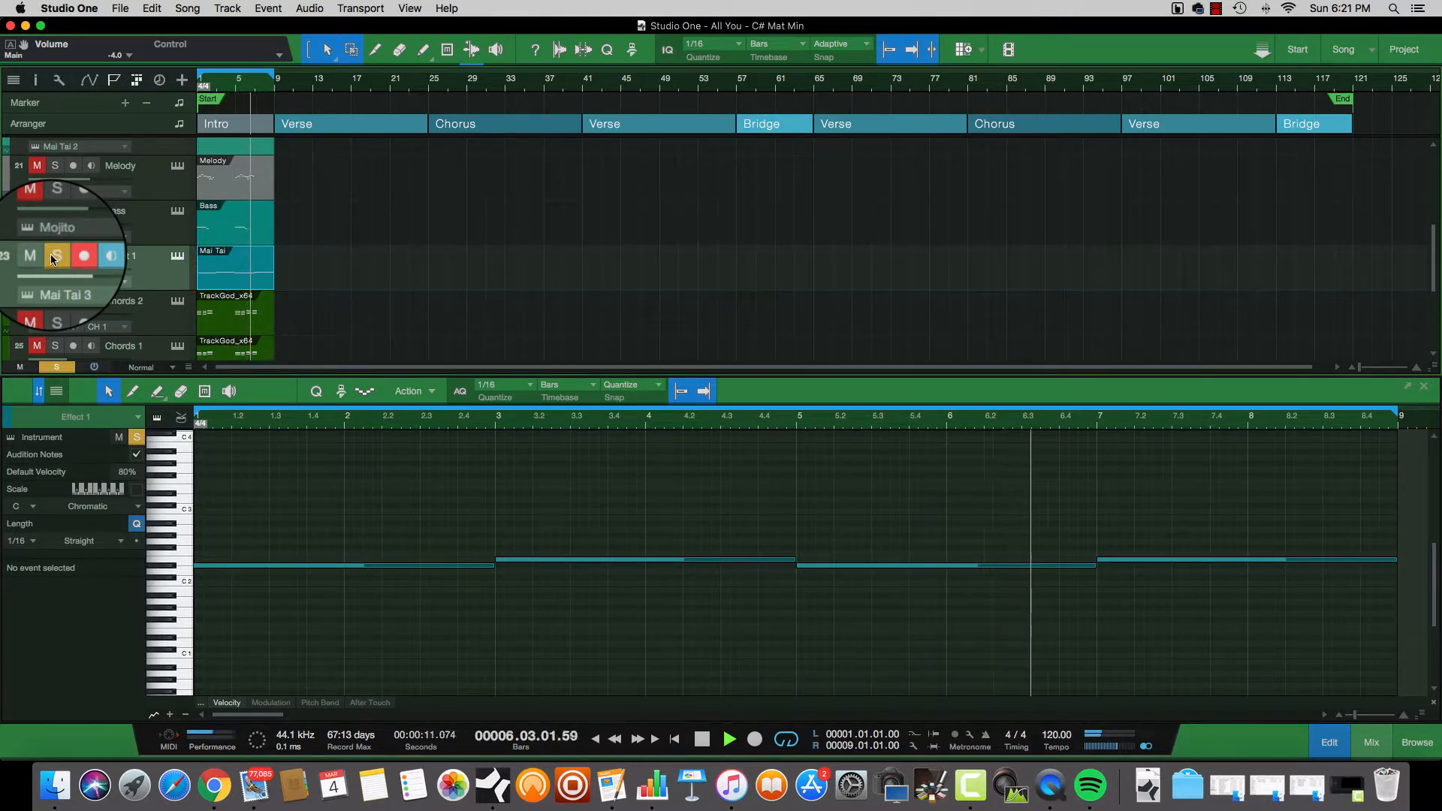
{"action": "key", "text": "space"}
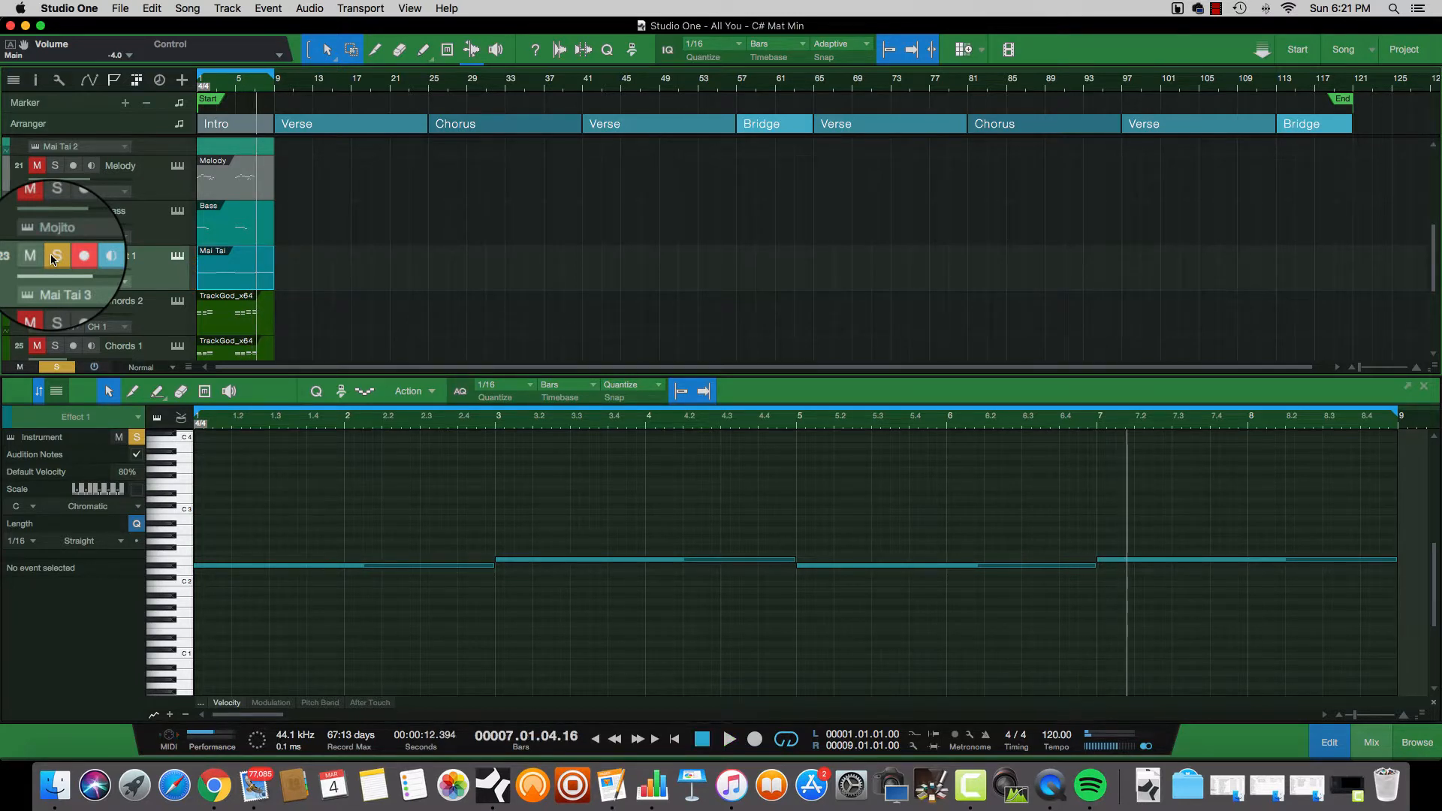
Open the Melody event in the note editor, switch the solo from Effect 1 to Melody and play it back
{"action": "left_click", "coordinate": [226, 191]}
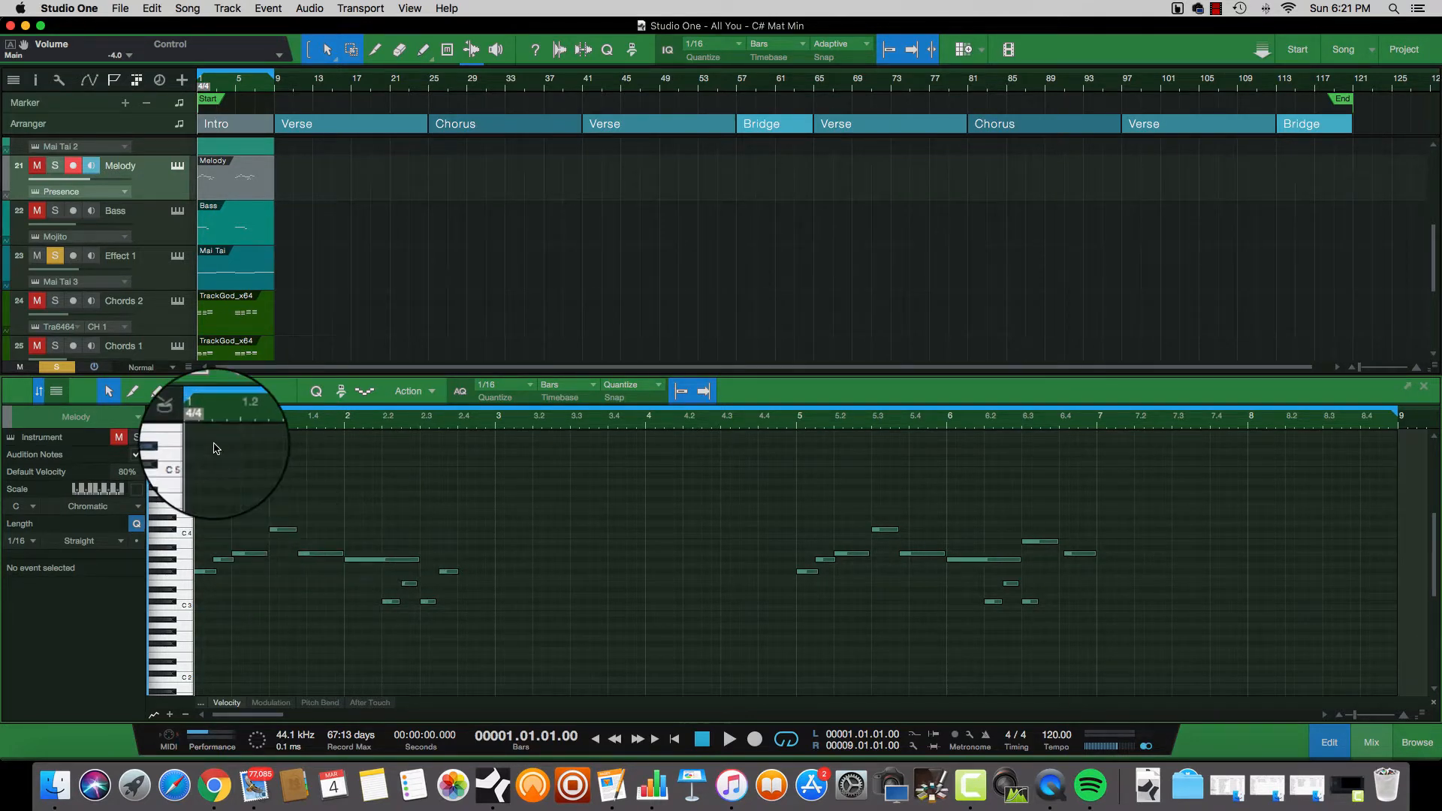
{"action": "left_click", "coordinate": [57, 256]}
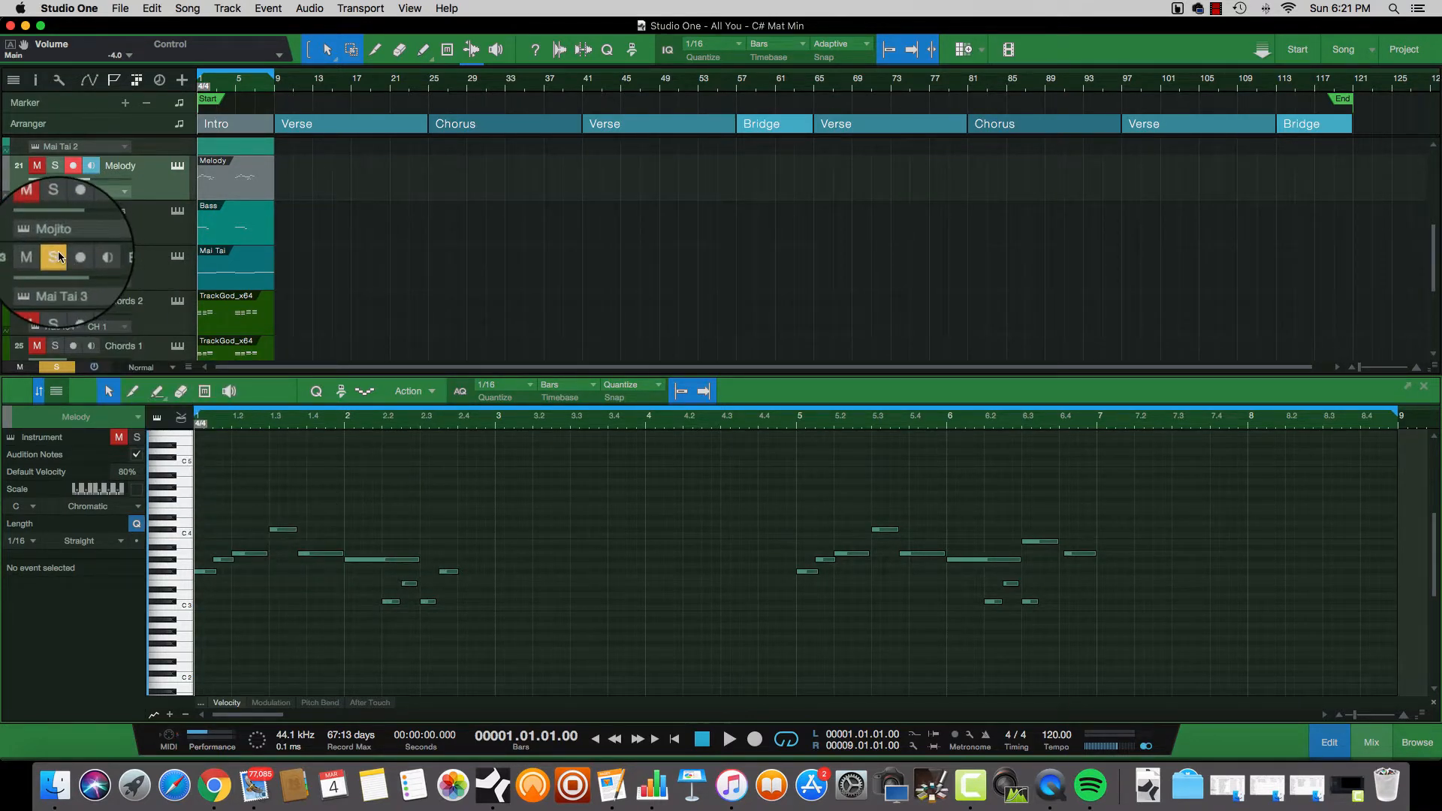
{"action": "left_click", "coordinate": [54, 166]}
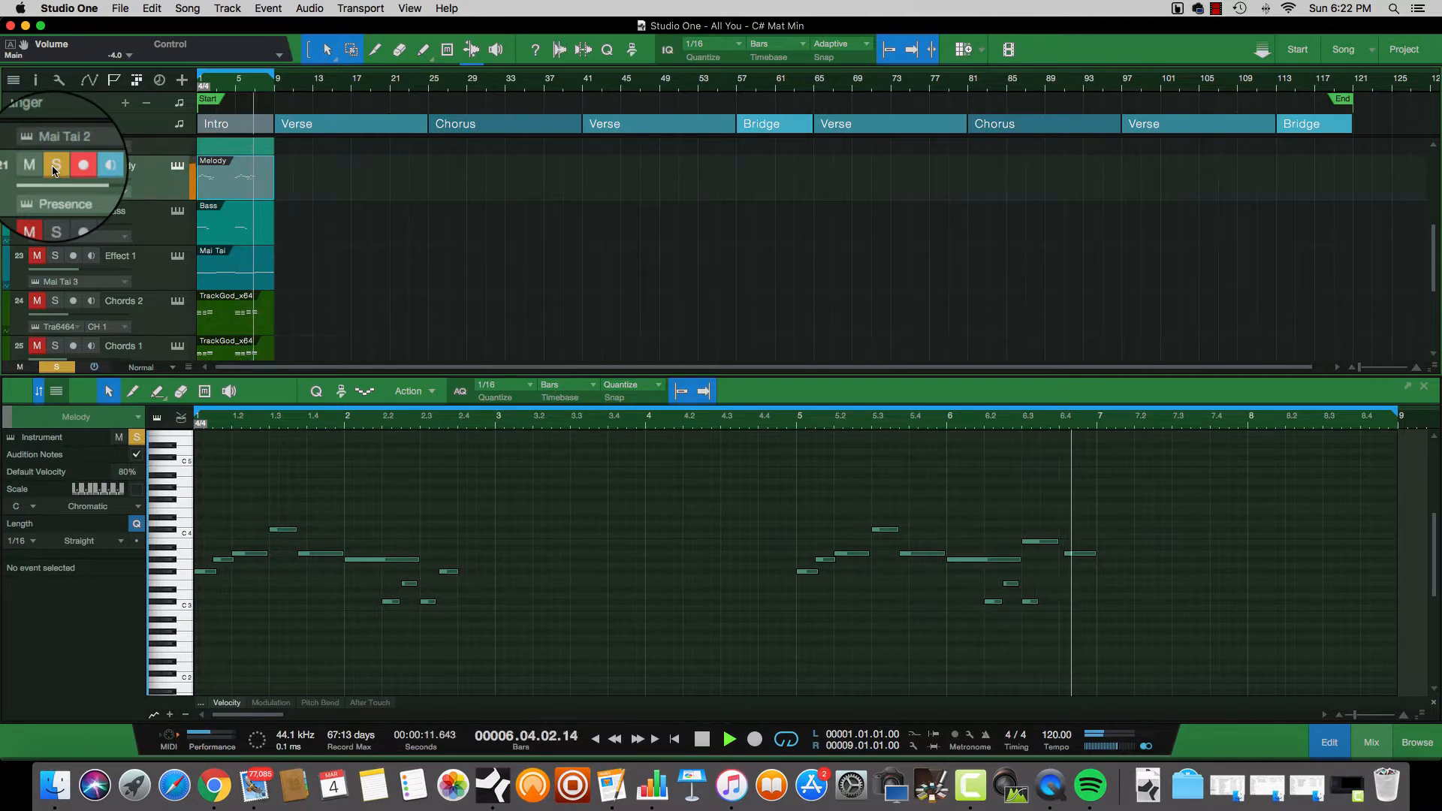
{"action": "key", "text": "space"}
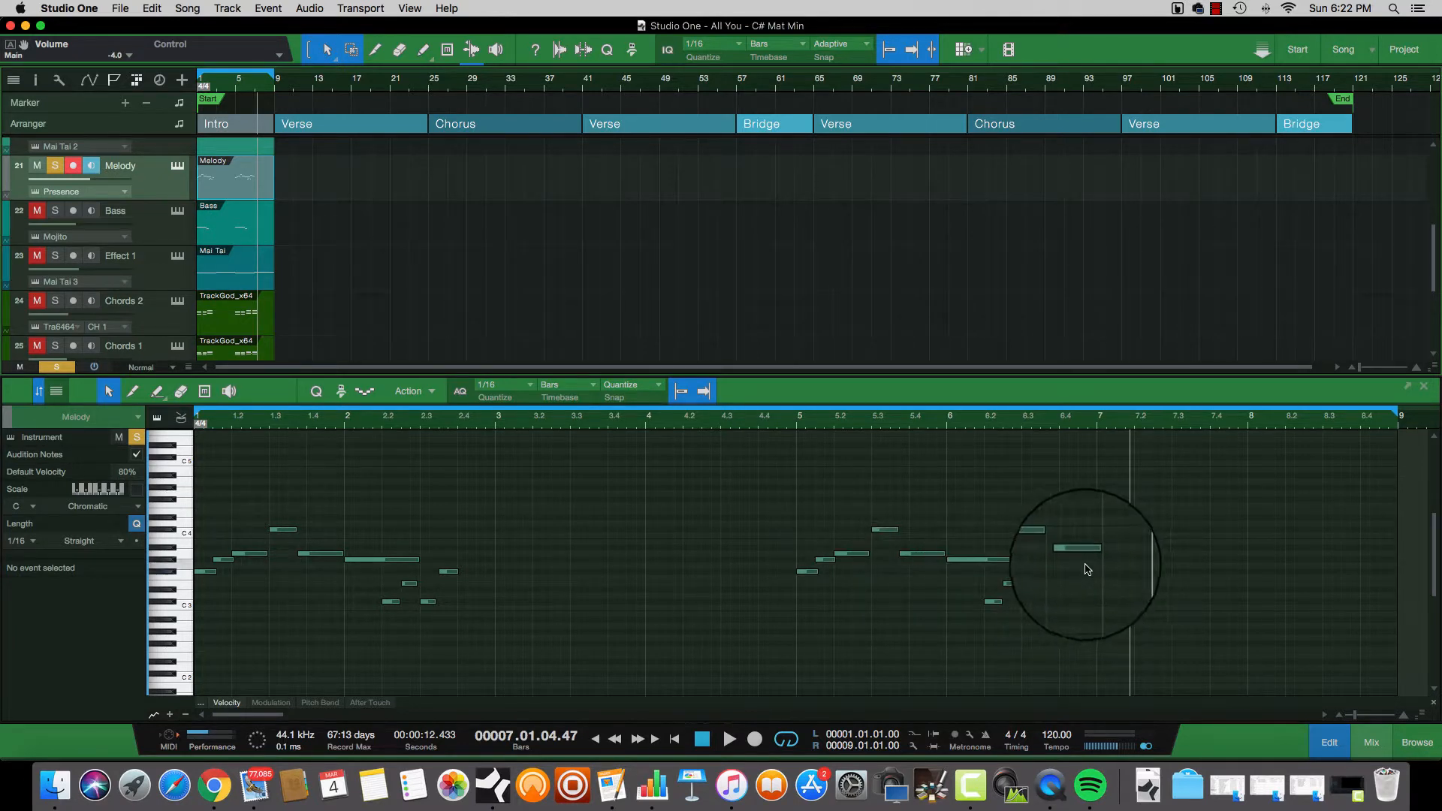
Move the Melody's last A3 note in bar 6 to 6.04.01.00 and play back the phrase from just before bar 5
{"action": "mouse_move", "coordinate": [1073, 559]}
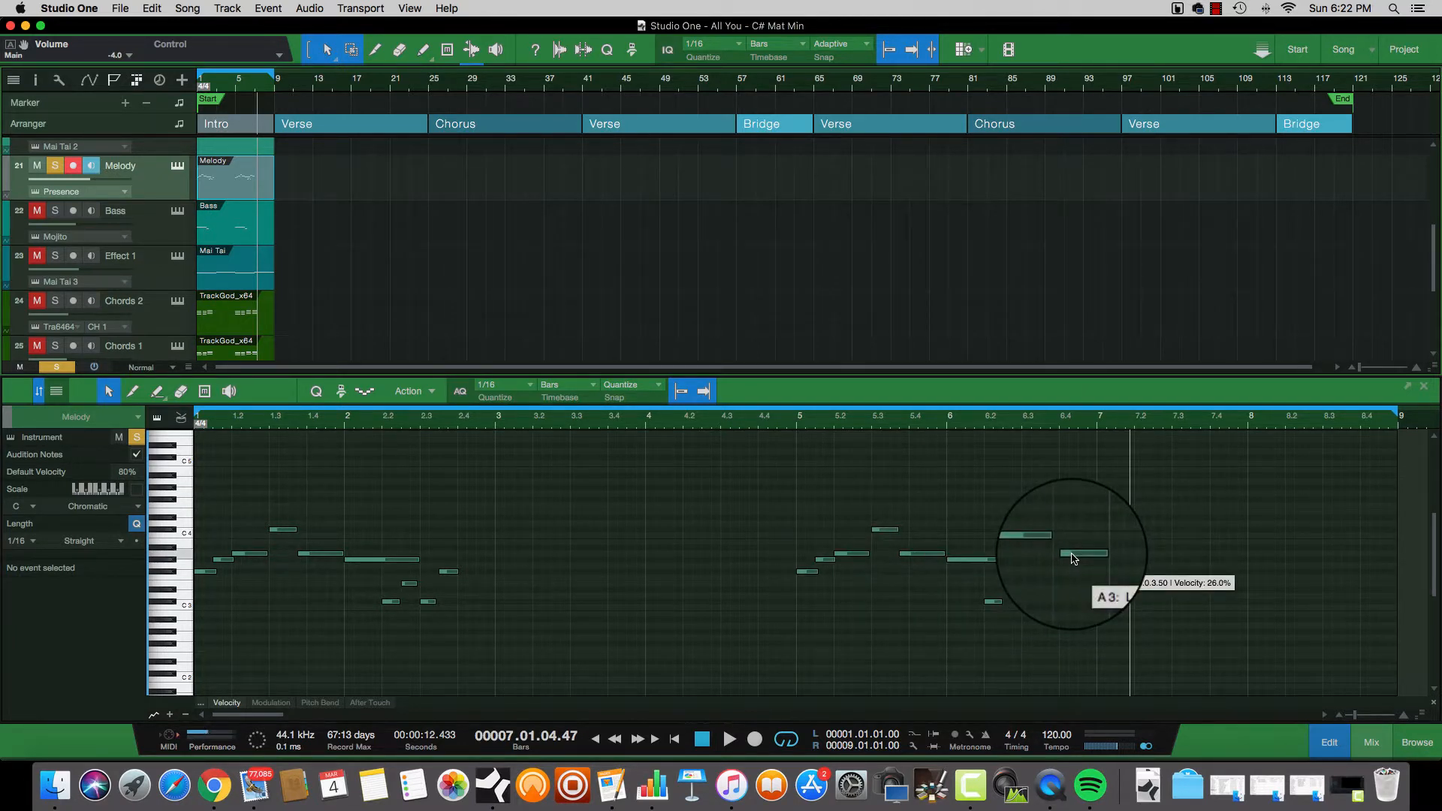
{"action": "scroll", "coordinate": [1073, 558], "scroll_direction": "up", "scroll_amount": 6}
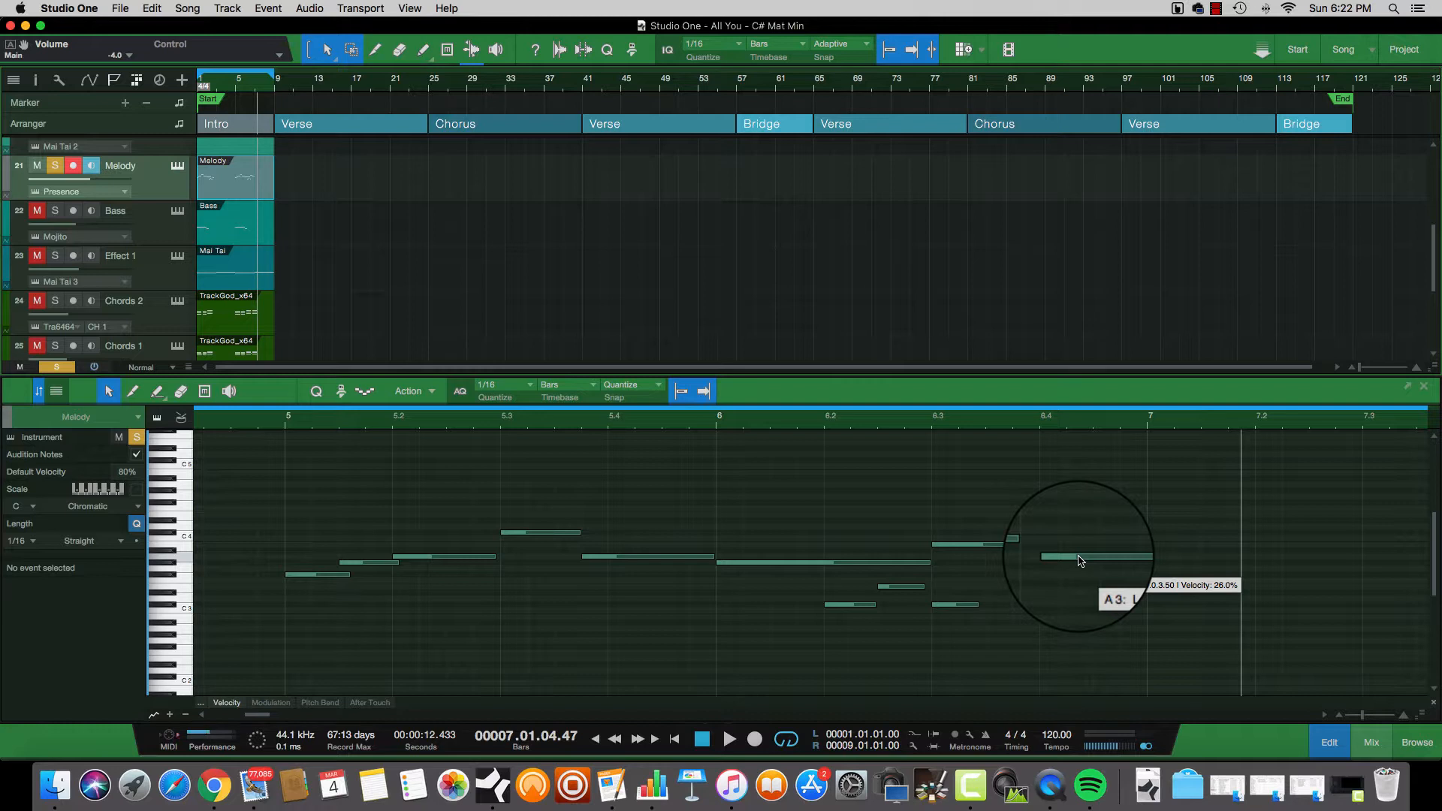
{"action": "left_click", "coordinate": [1079, 562]}
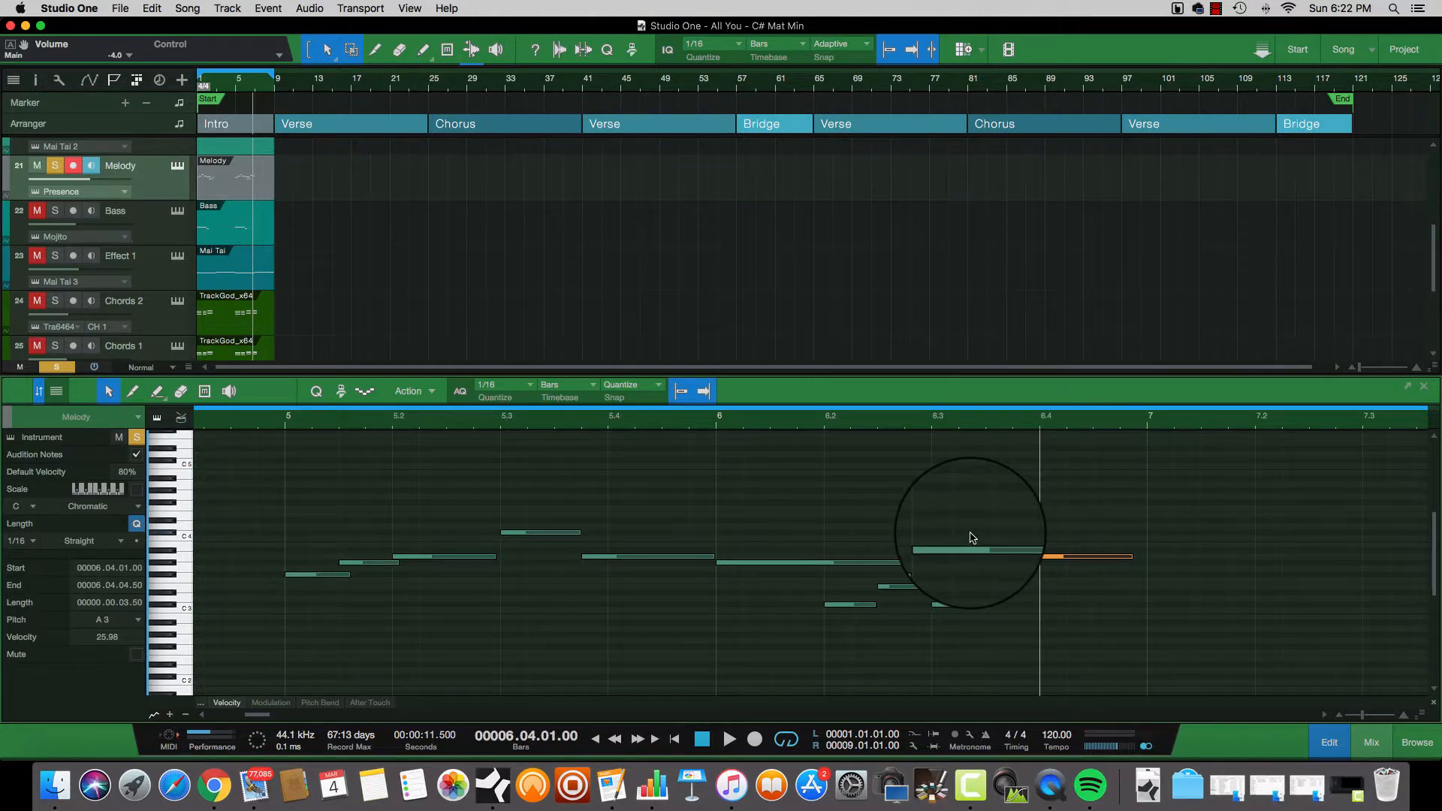
{"action": "left_click", "coordinate": [260, 429]}
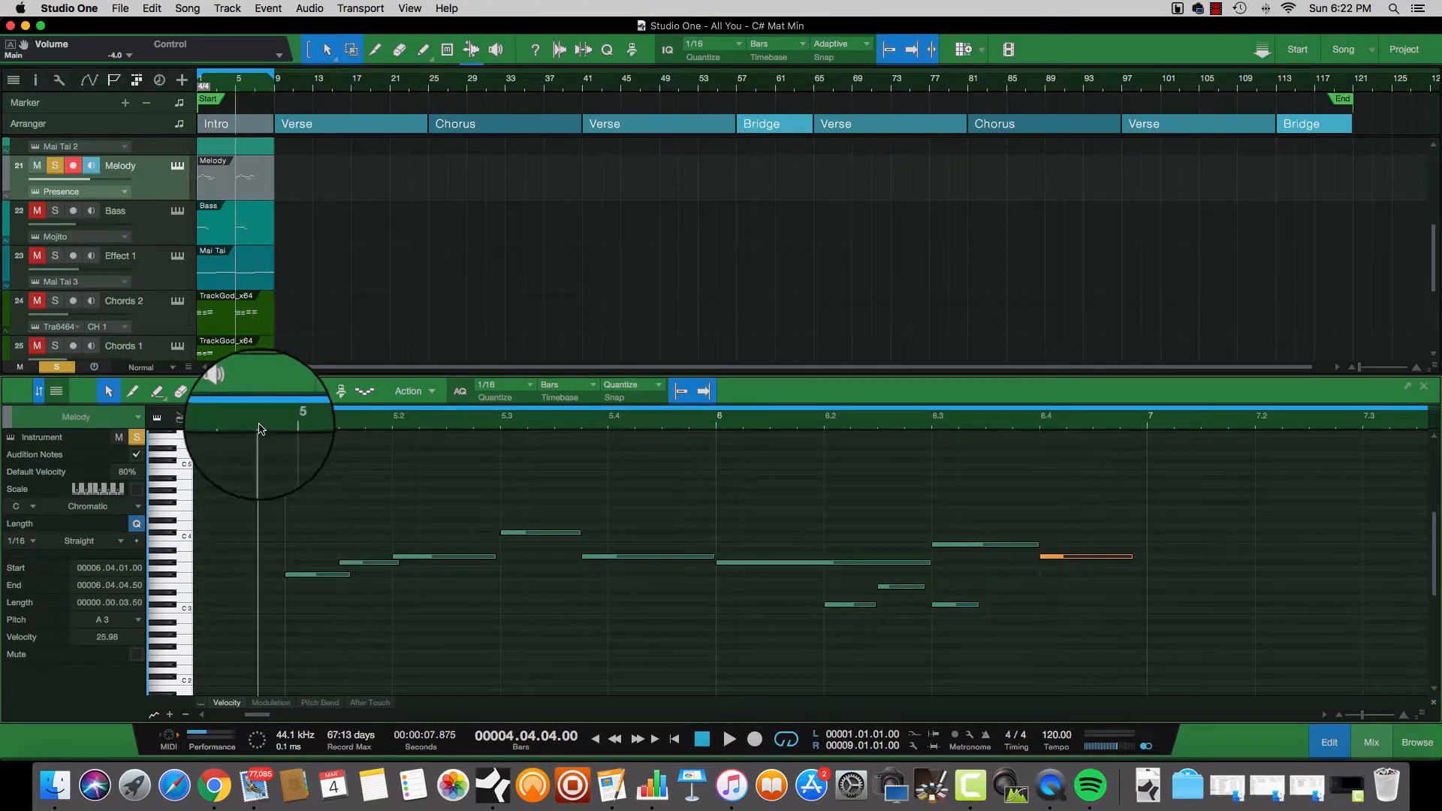
{"action": "key", "text": "space"}
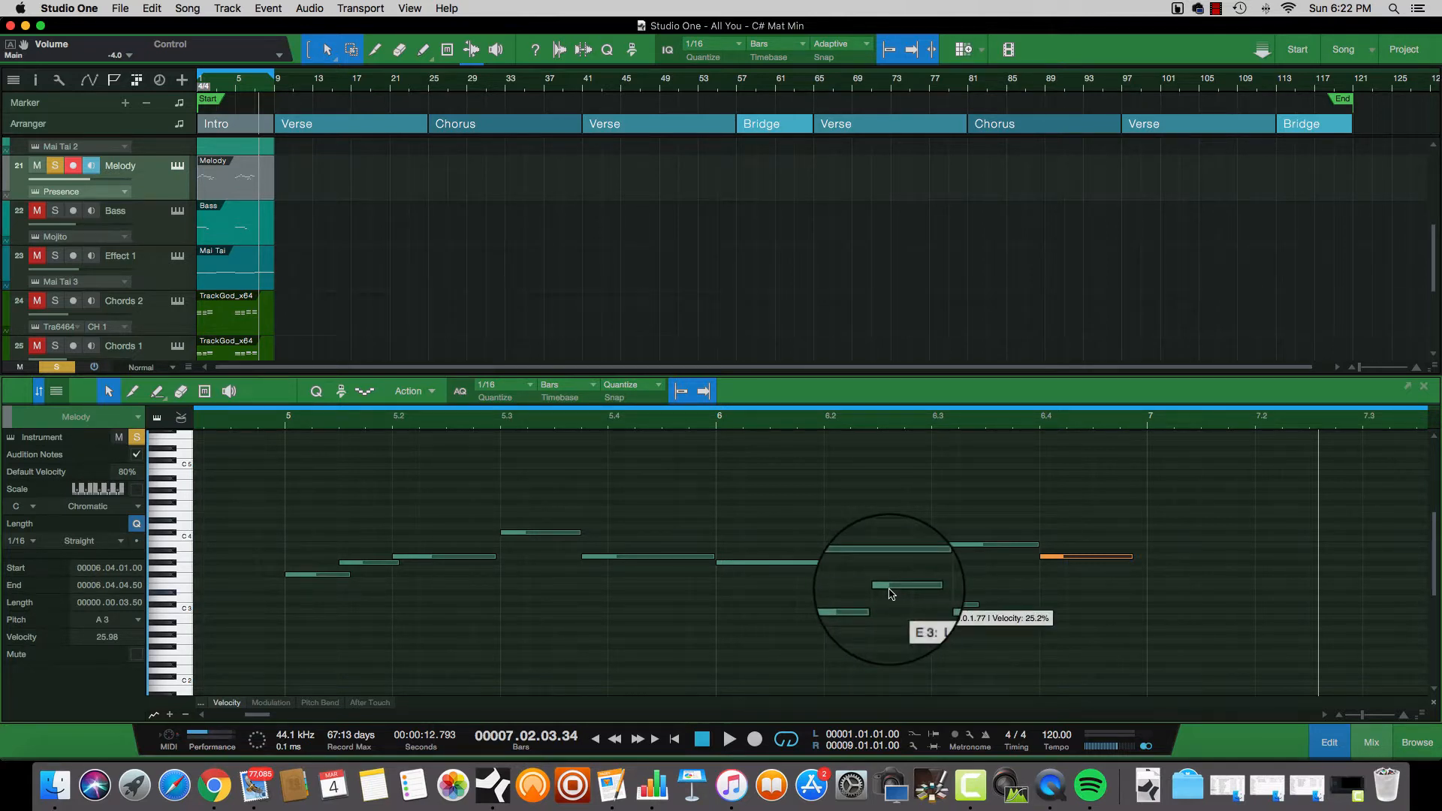
Play back the corrected Melody from bar 6 and take its track out of solo
{"action": "left_click", "coordinate": [725, 420]}
{"action": "key", "text": "space"}
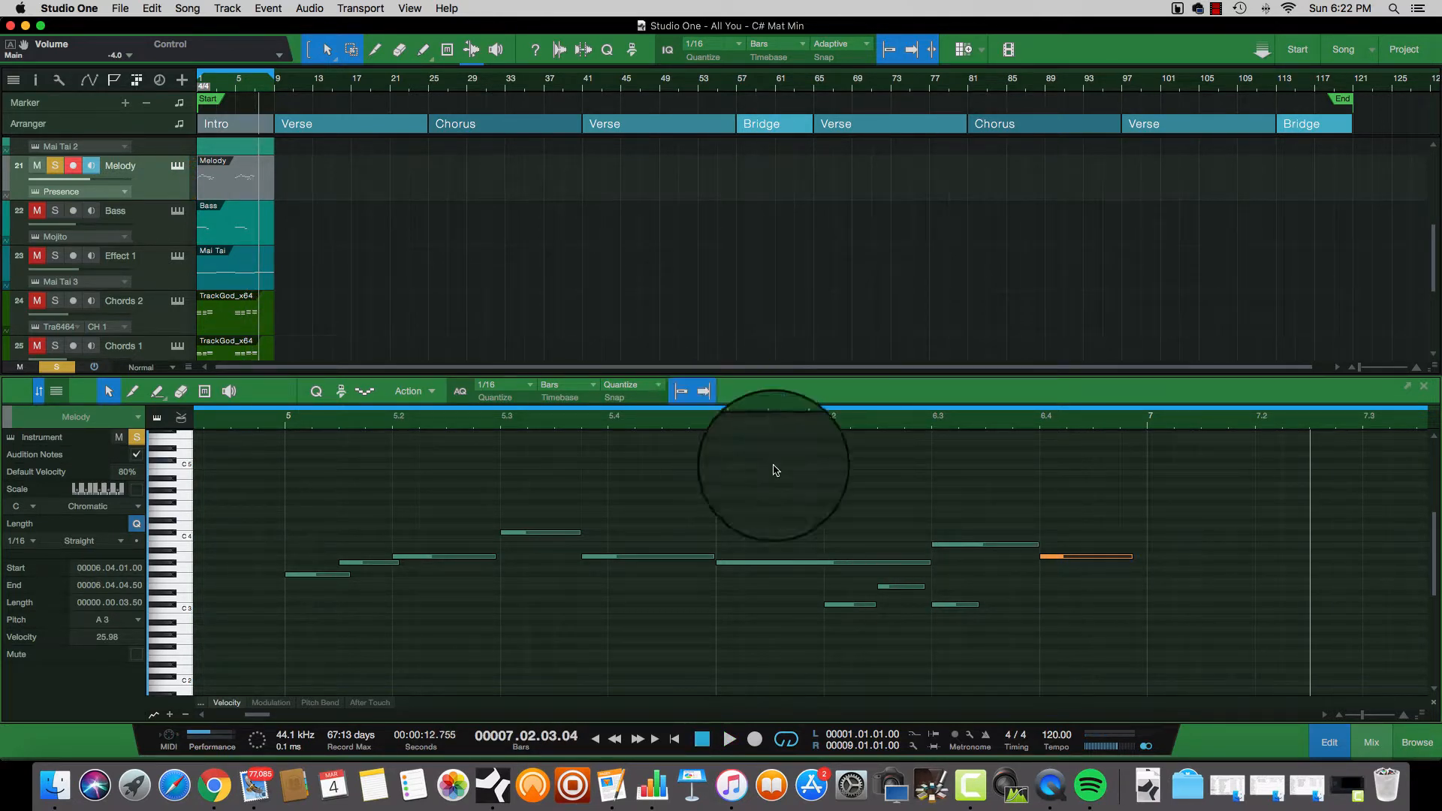
{"action": "left_click", "coordinate": [55, 165]}
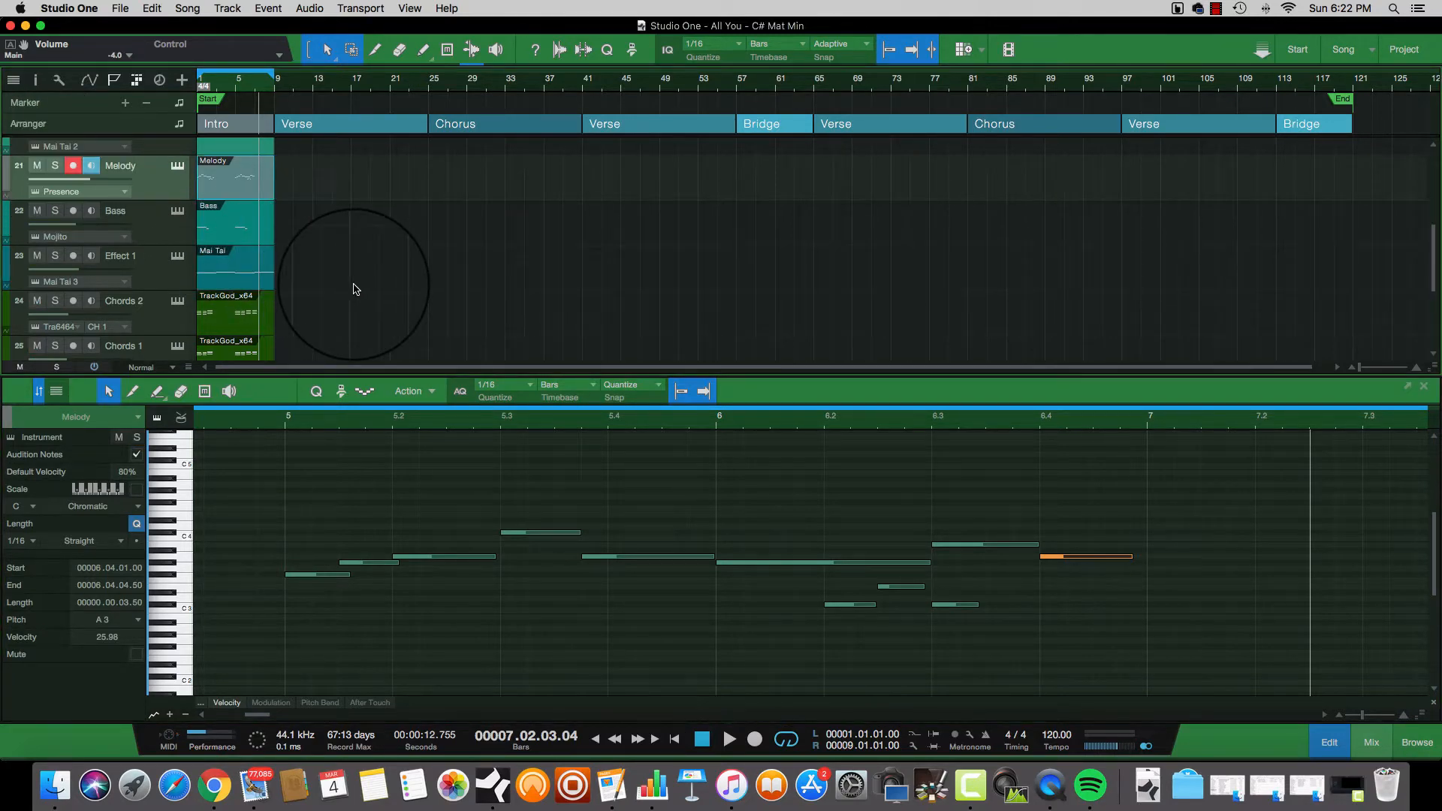
{"action": "scroll", "coordinate": [330, 286], "scroll_direction": "up", "scroll_amount": 5}
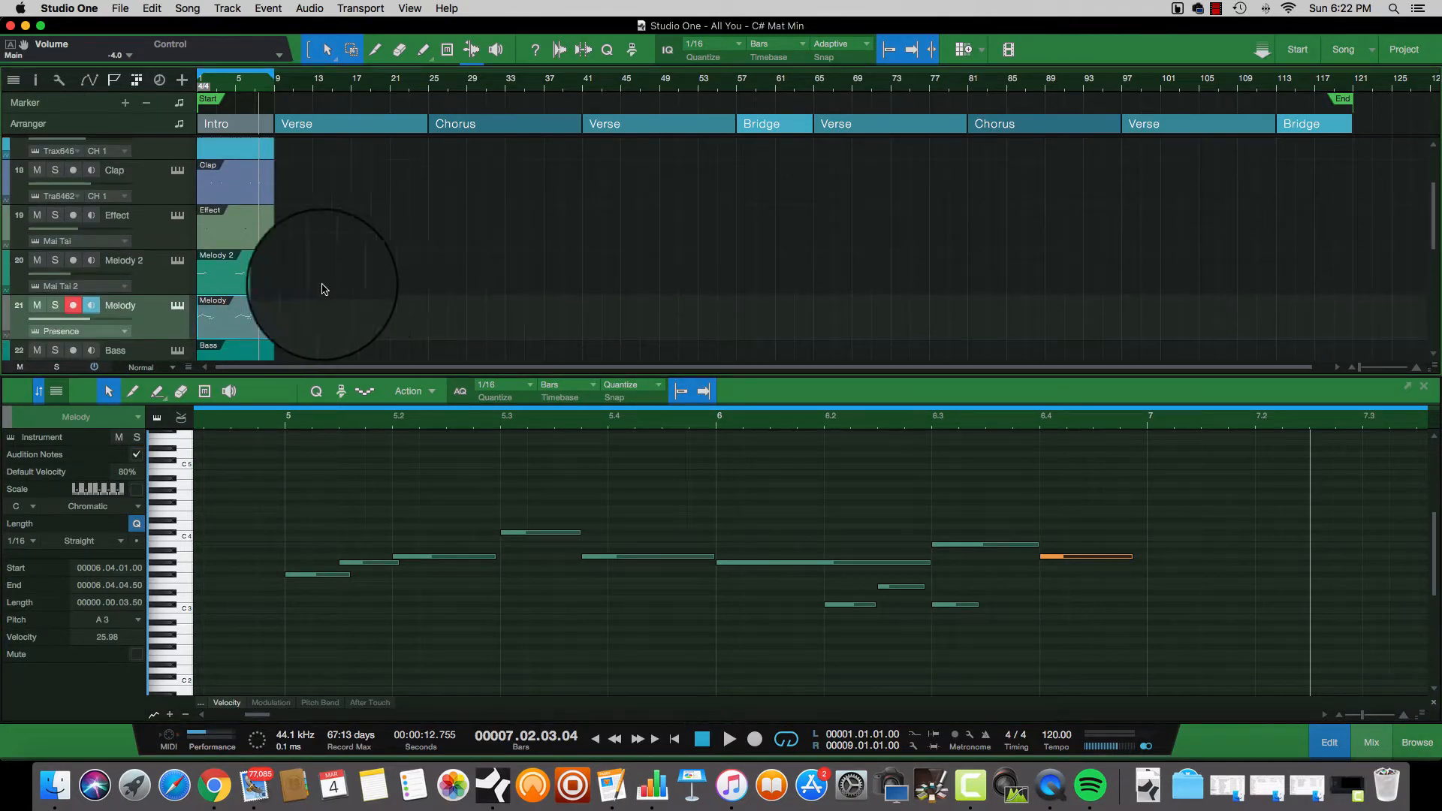
Open the Melody 2 event in the note editor, play its track back soloed from the start, and take it out of solo
{"action": "left_click", "coordinate": [238, 281]}
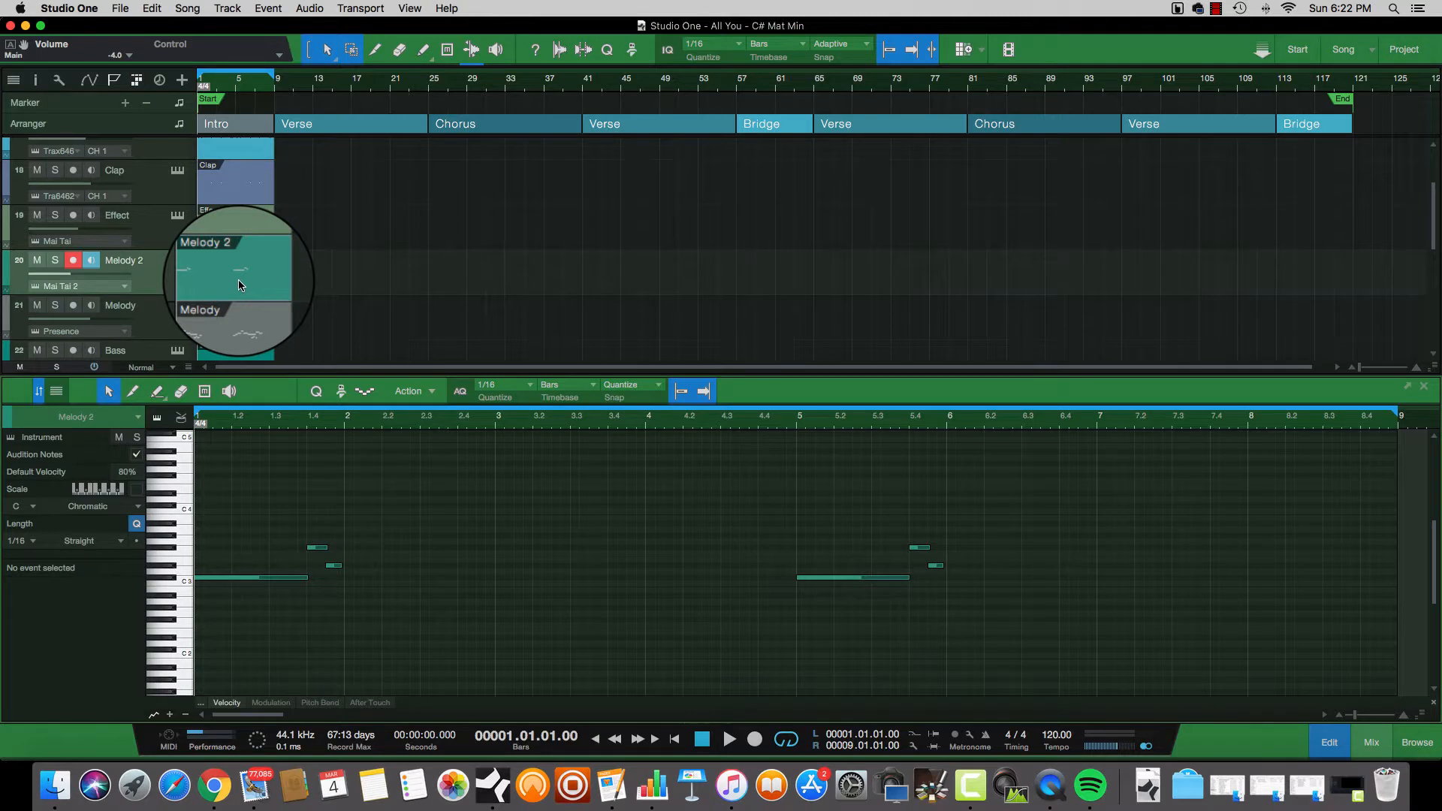
{"action": "left_click", "coordinate": [54, 260]}
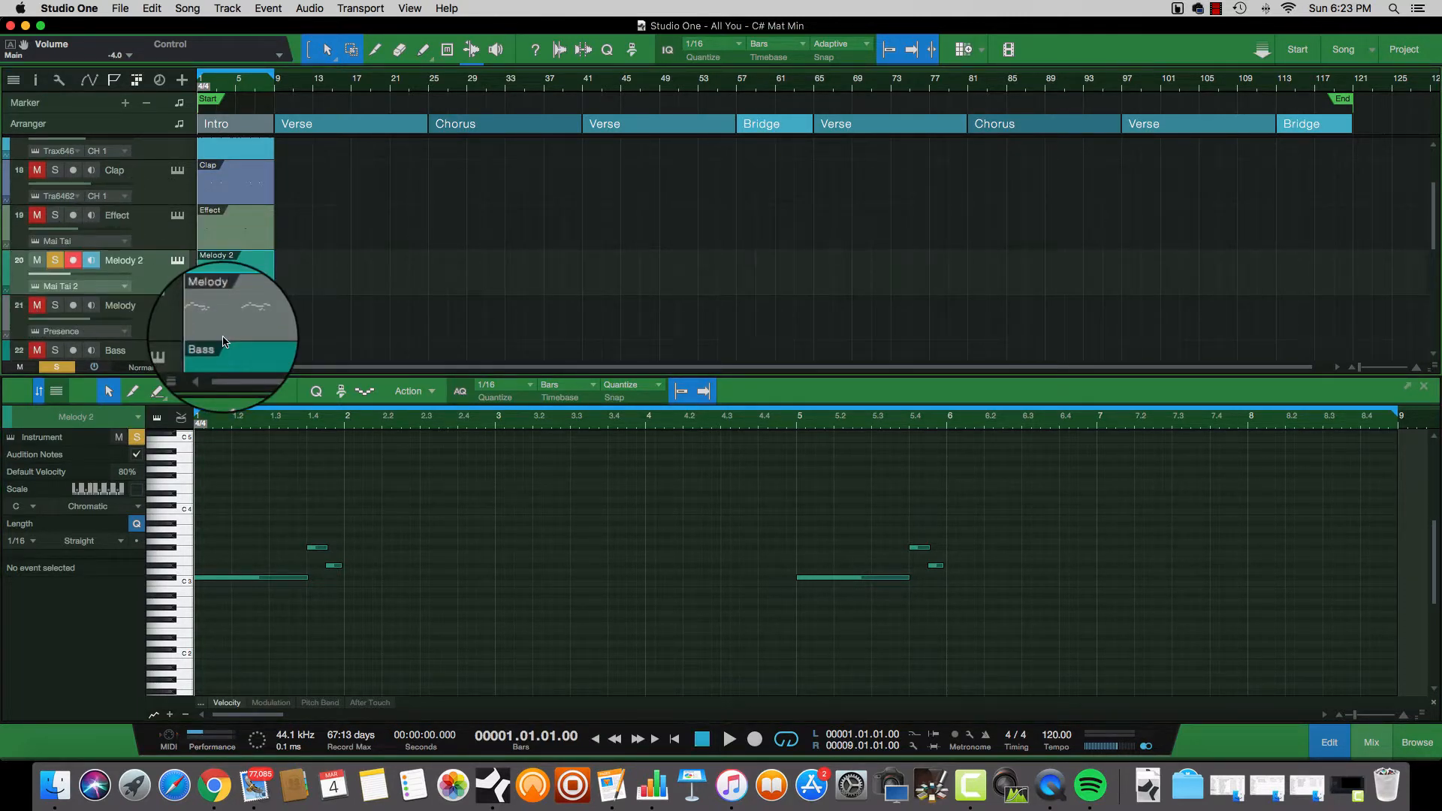
{"action": "key", "text": "space"}
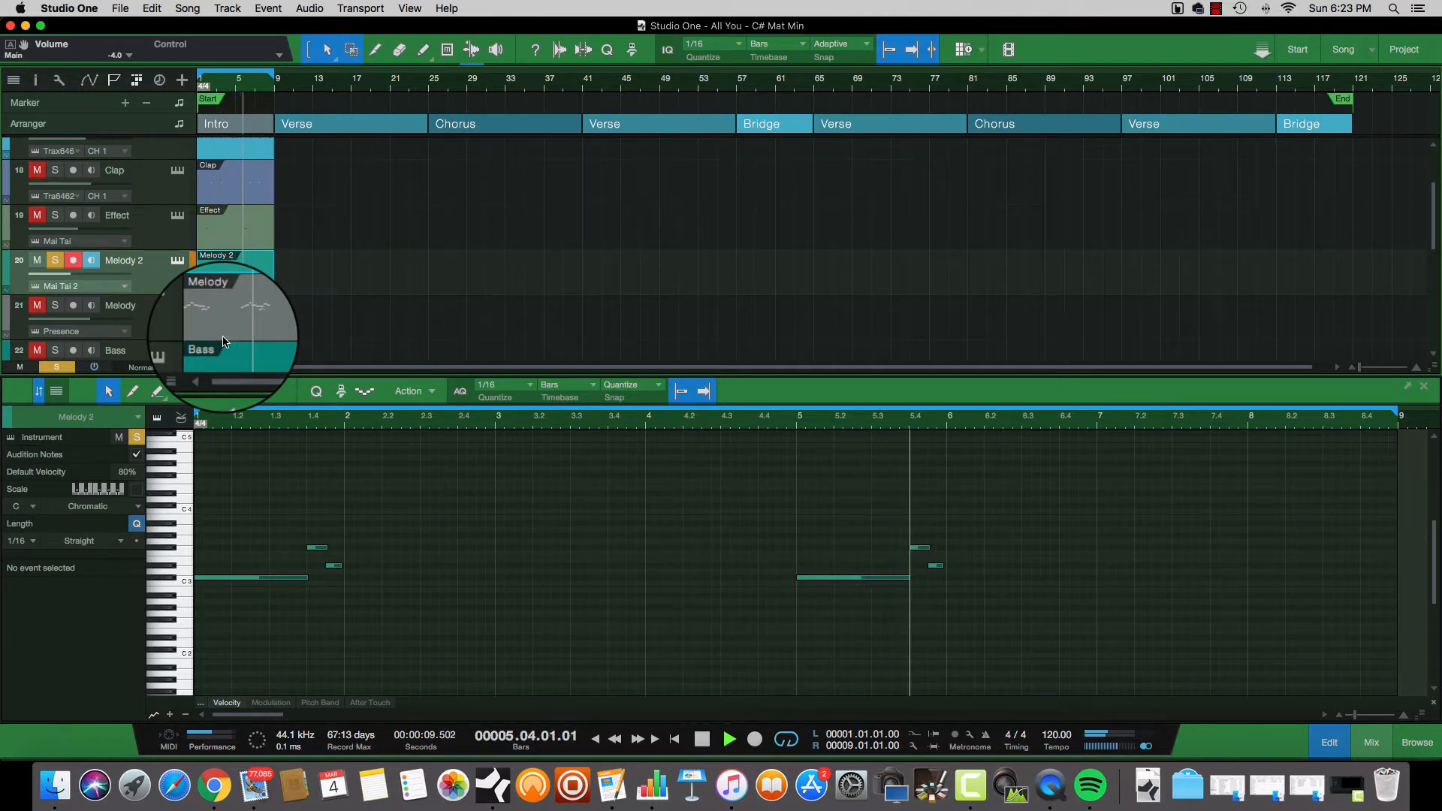
{"action": "key", "text": "space"}
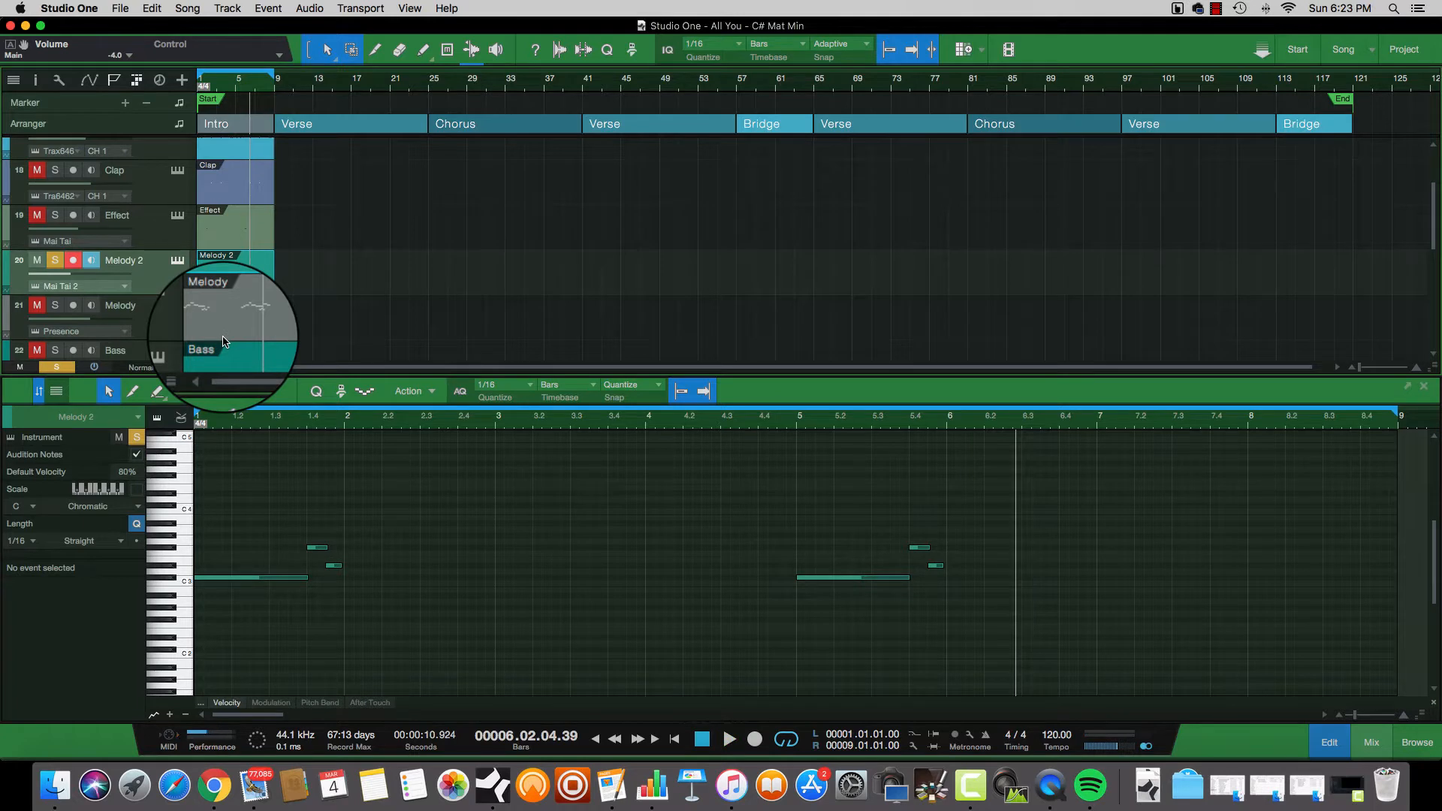
{"action": "left_click", "coordinate": [54, 260]}
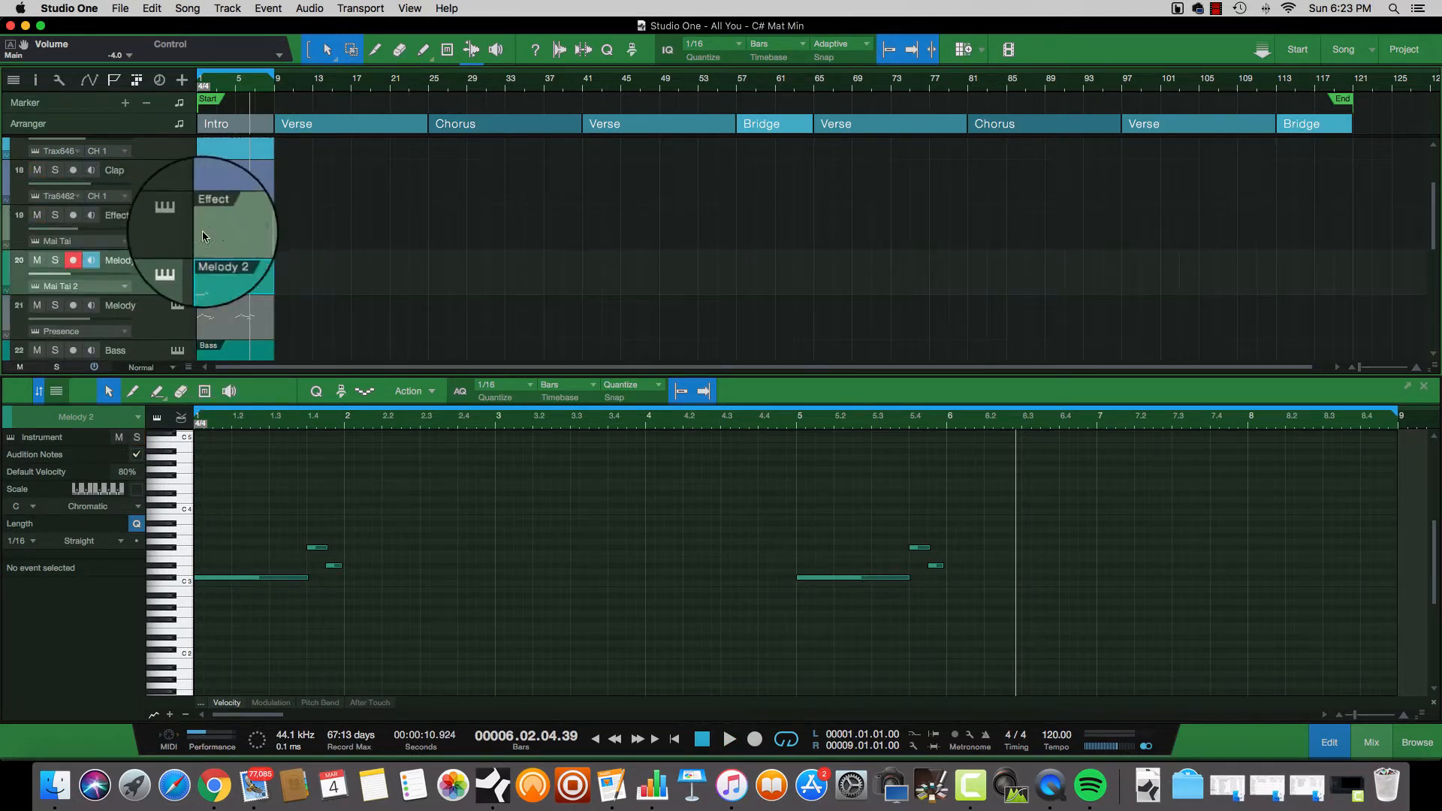
Check the note placement of the Effect and Clap events in the note editor and play the full intro loop
{"action": "left_click", "coordinate": [226, 236]}
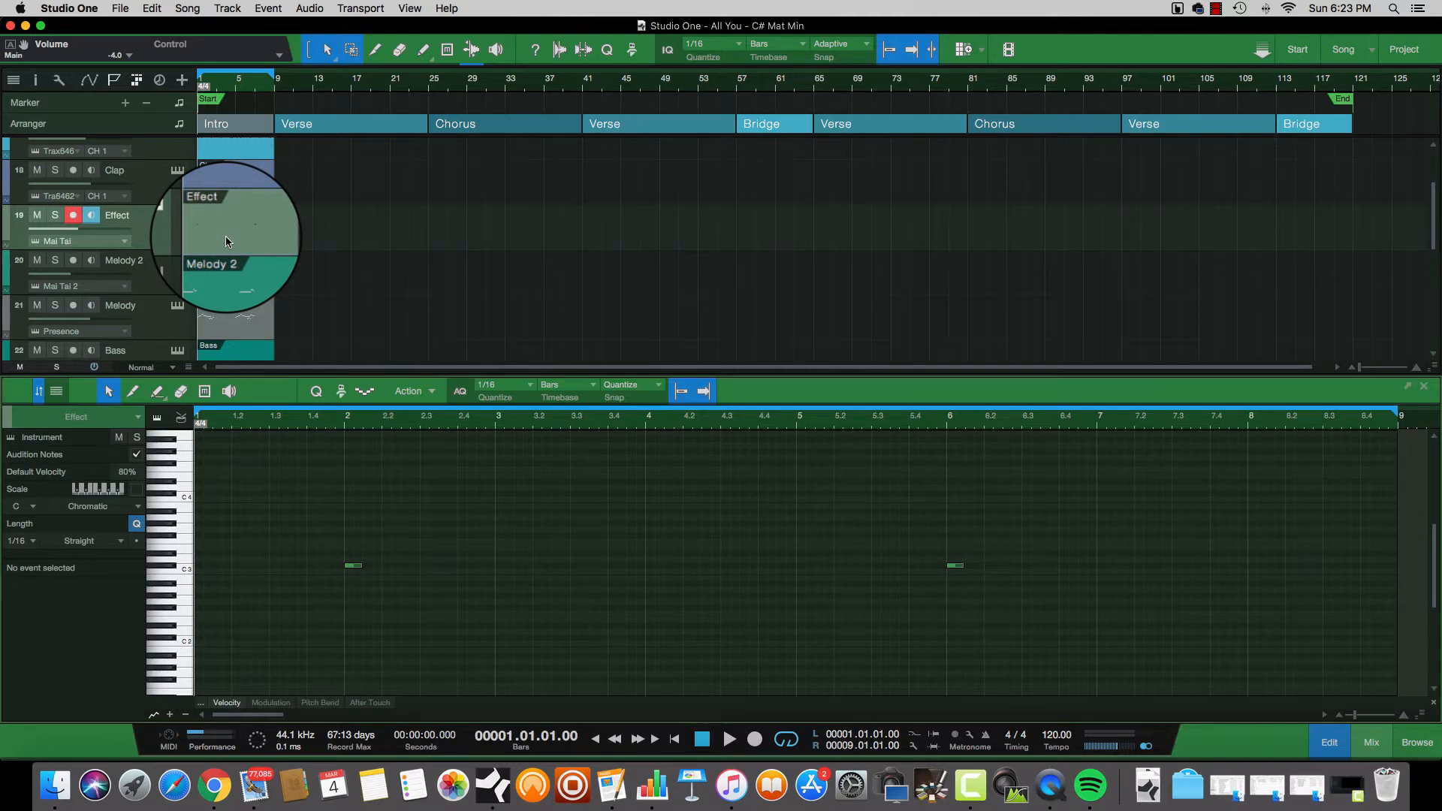
{"action": "left_click", "coordinate": [220, 189]}
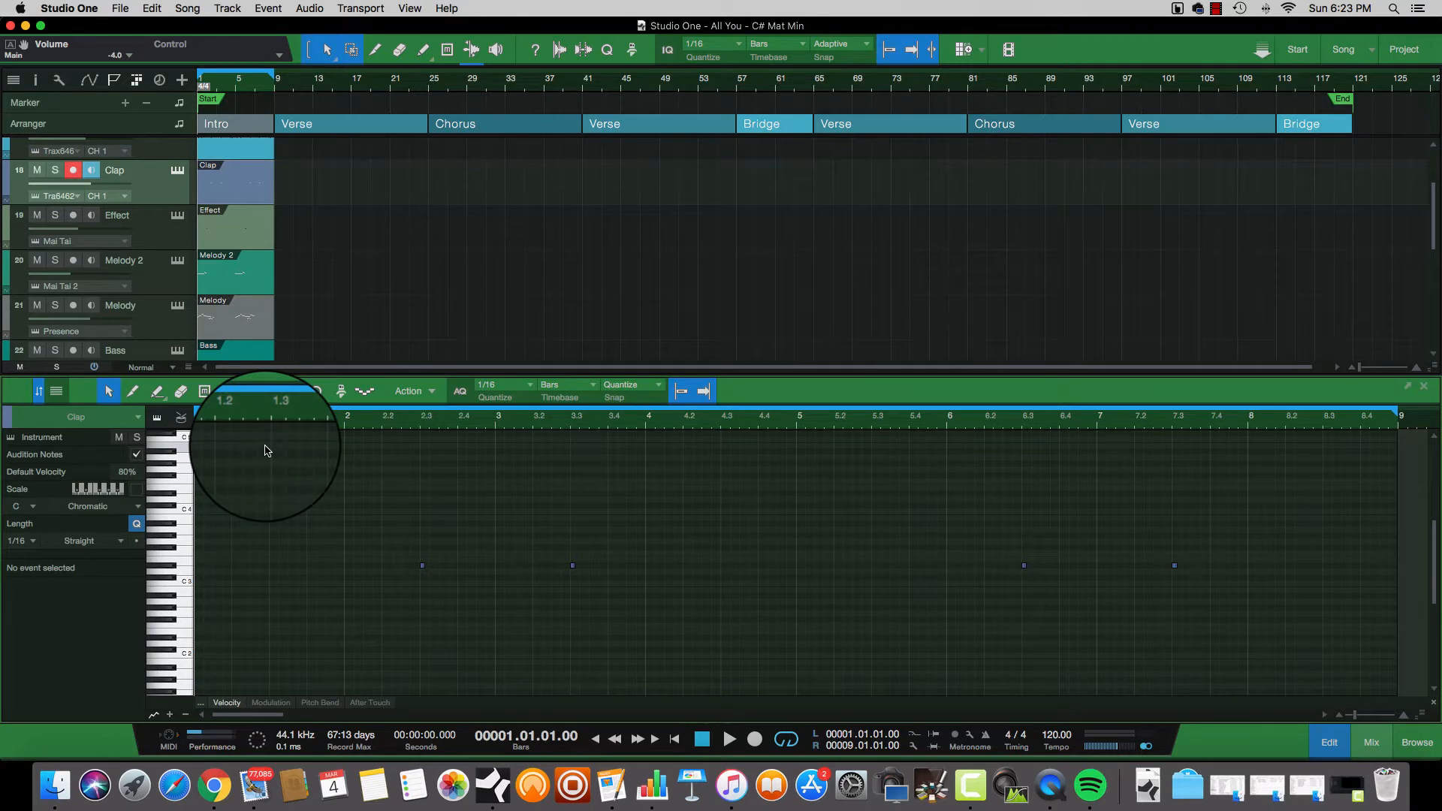
{"action": "key", "text": "space"}
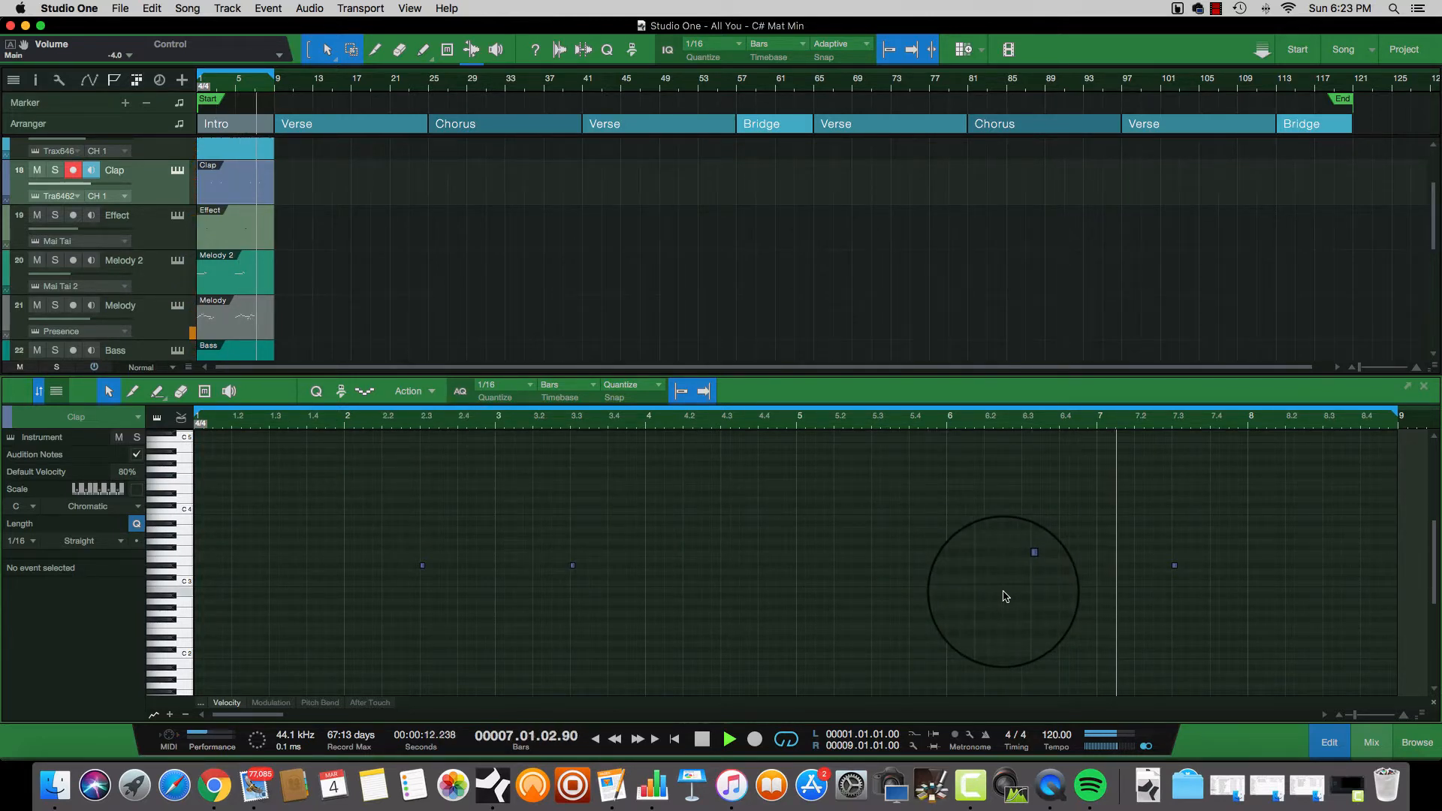
Check the Snare and Kick events in the note editor while the loop plays, and stop the playback
{"action": "scroll", "coordinate": [322, 302], "scroll_direction": "up", "scroll_amount": 3}
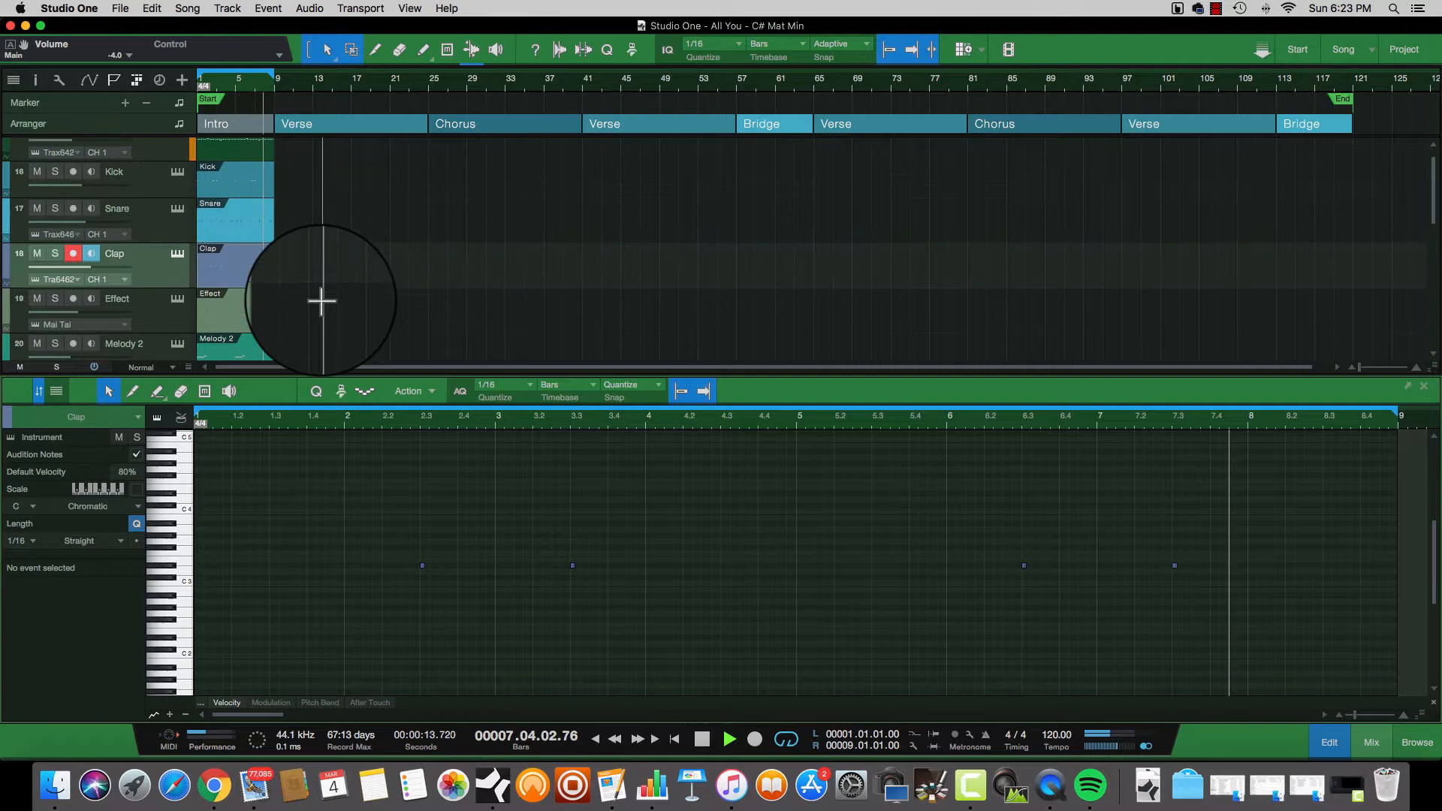
{"action": "left_click", "coordinate": [224, 227]}
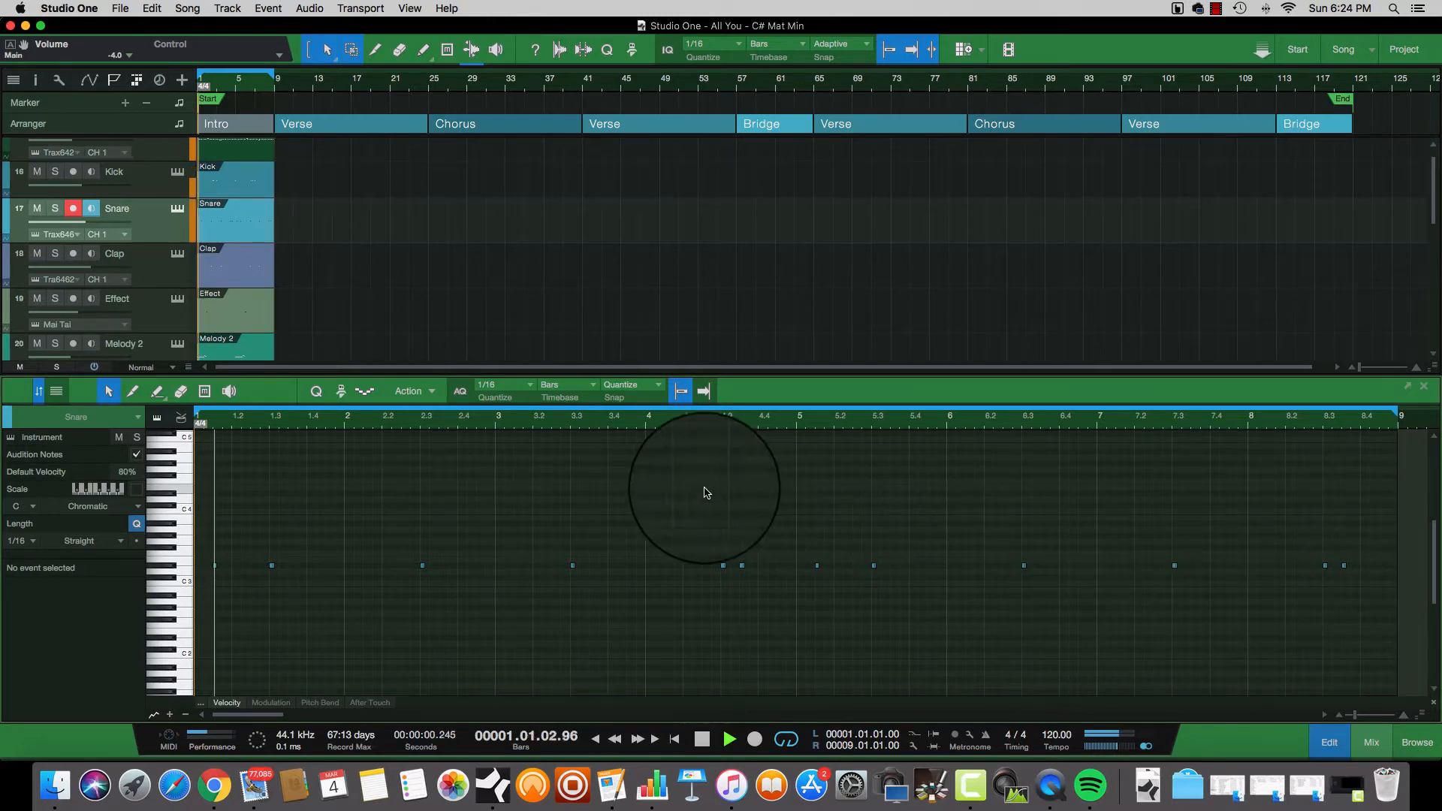
{"action": "left_click", "coordinate": [236, 186]}
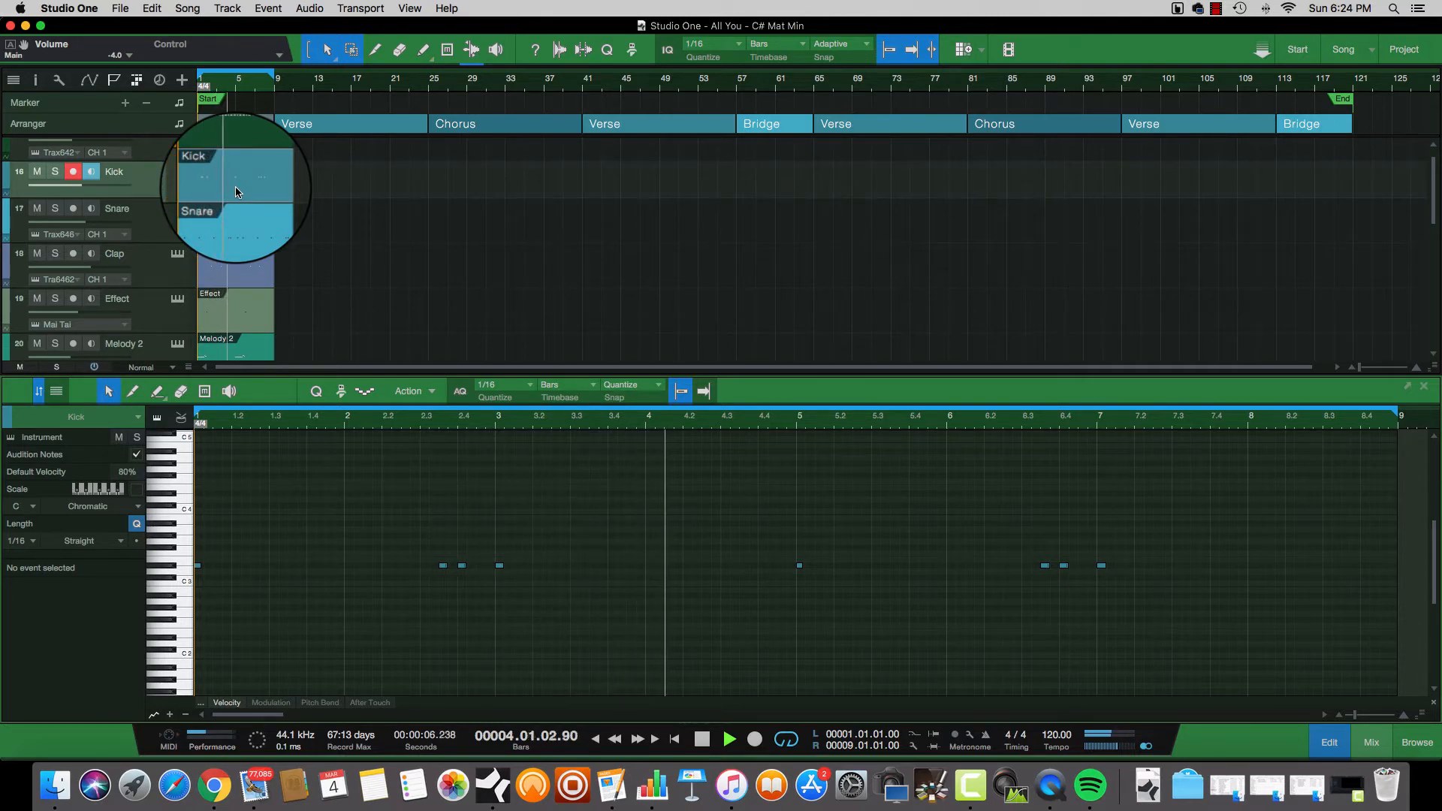
{"action": "scroll", "coordinate": [236, 187], "scroll_direction": "up", "scroll_amount": 1}
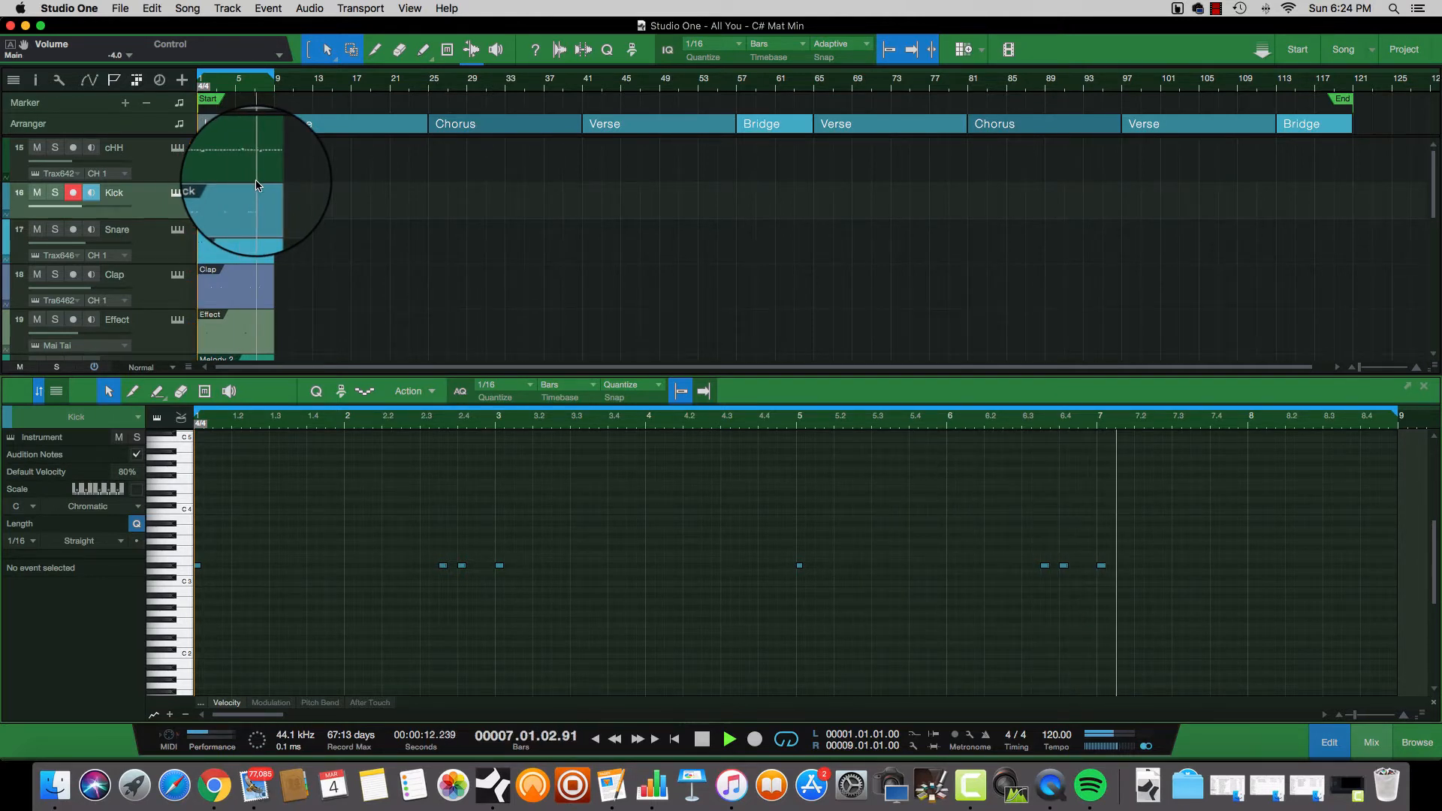
{"action": "key", "text": "space"}
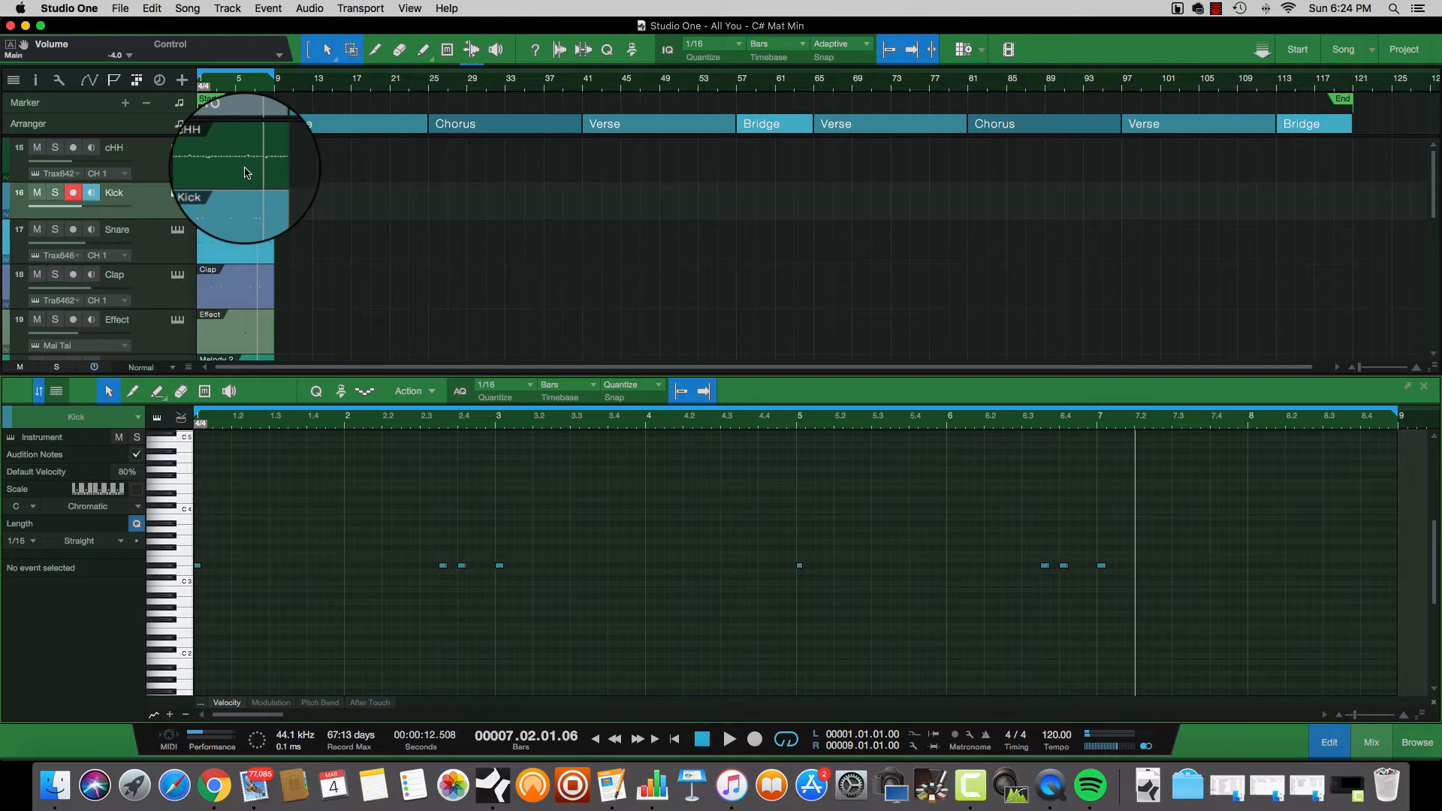
Examine the Kick notes around bar 3 up close and set the note editor's quantize value to 1/32
{"action": "scroll", "coordinate": [245, 172], "scroll_direction": "down", "scroll_amount": 1}
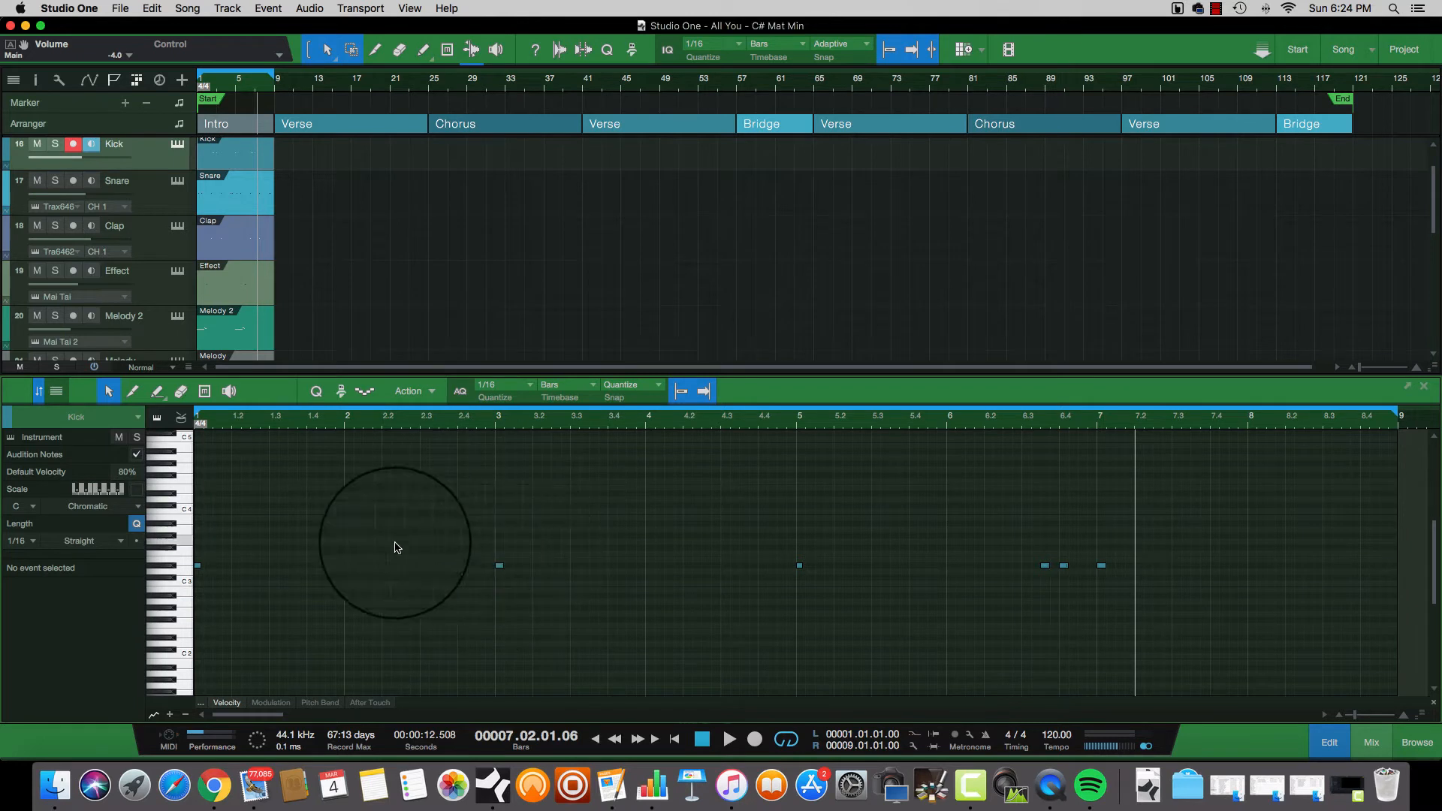
{"action": "scroll", "coordinate": [430, 584], "scroll_direction": "up", "scroll_amount": 10}
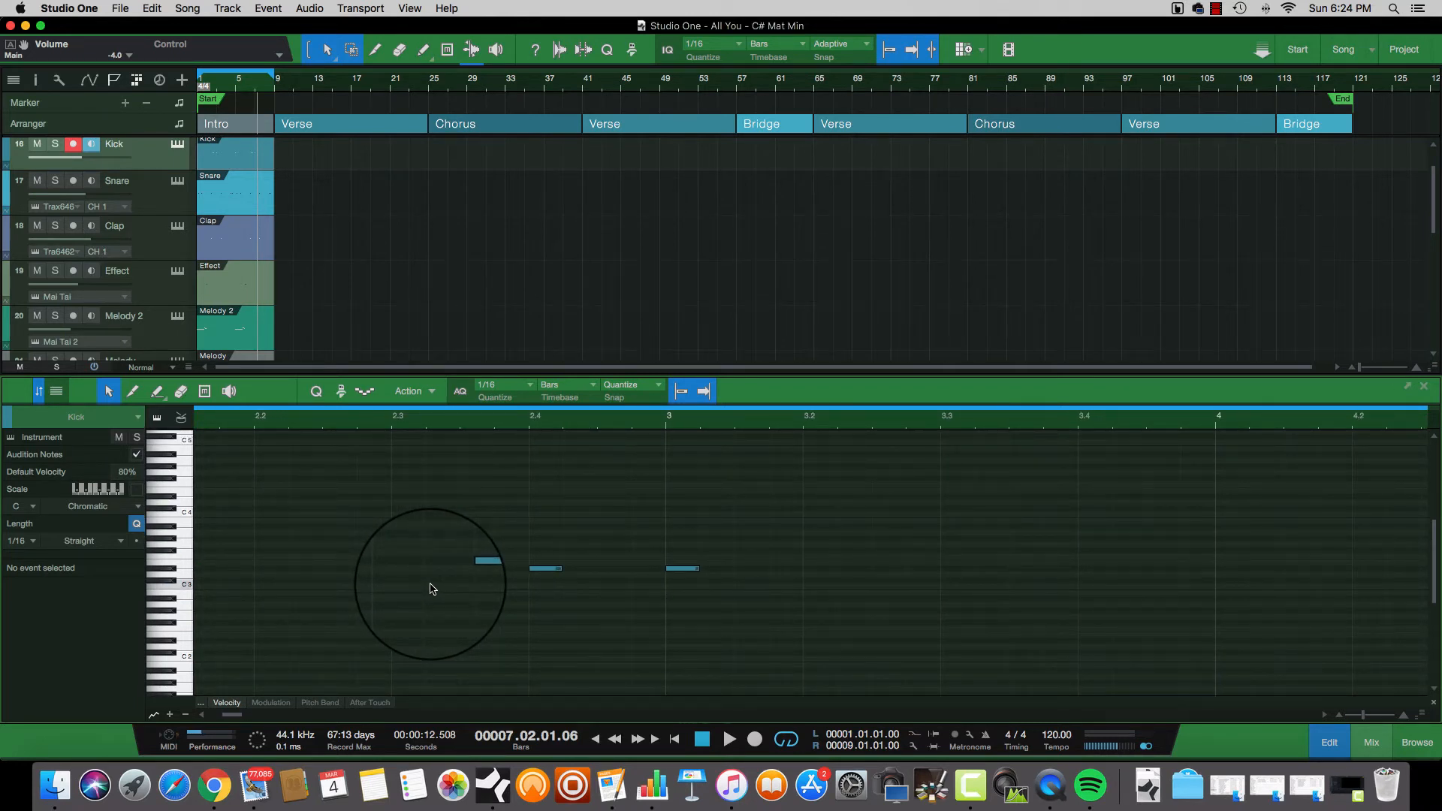
{"action": "left_click", "coordinate": [528, 391]}
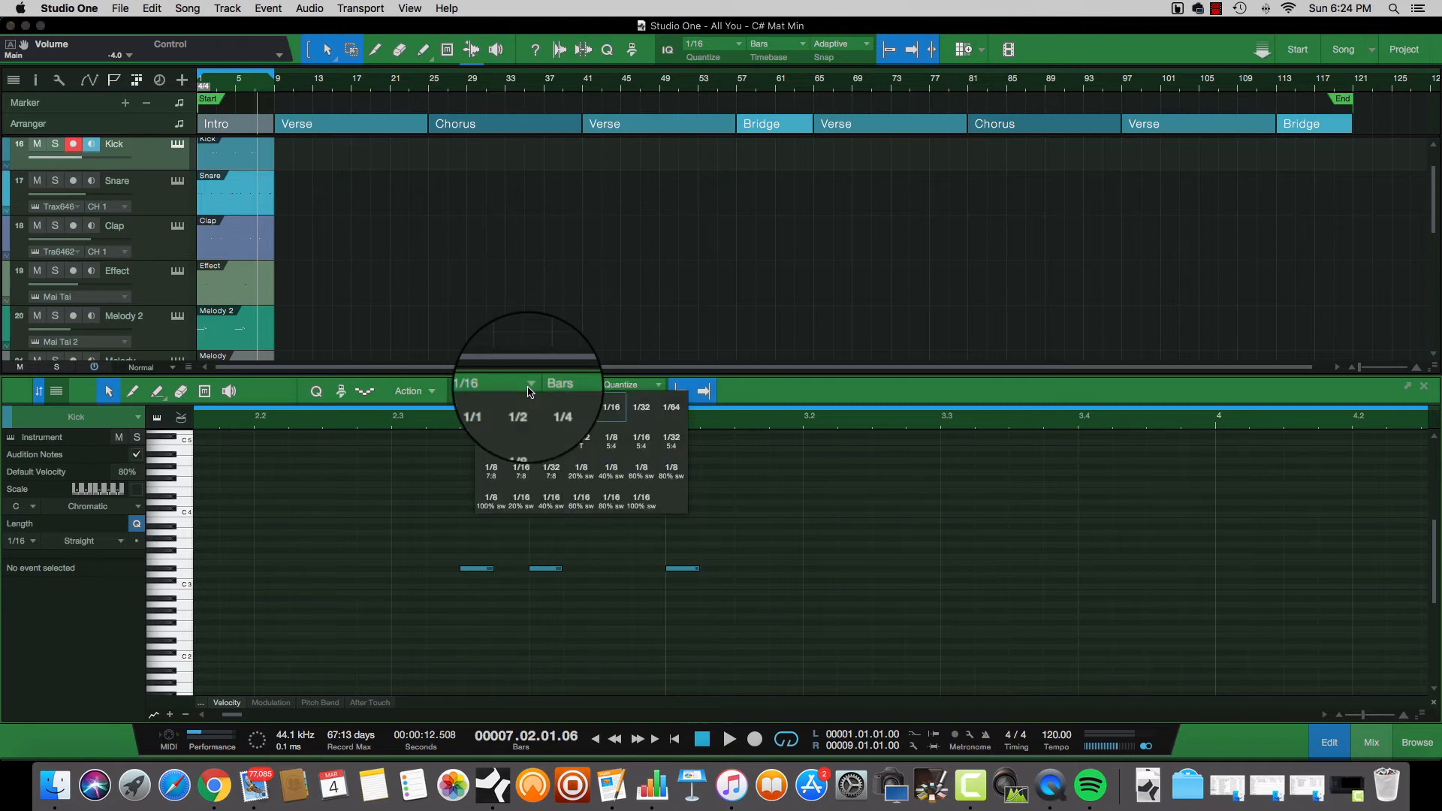
{"action": "left_click", "coordinate": [643, 409]}
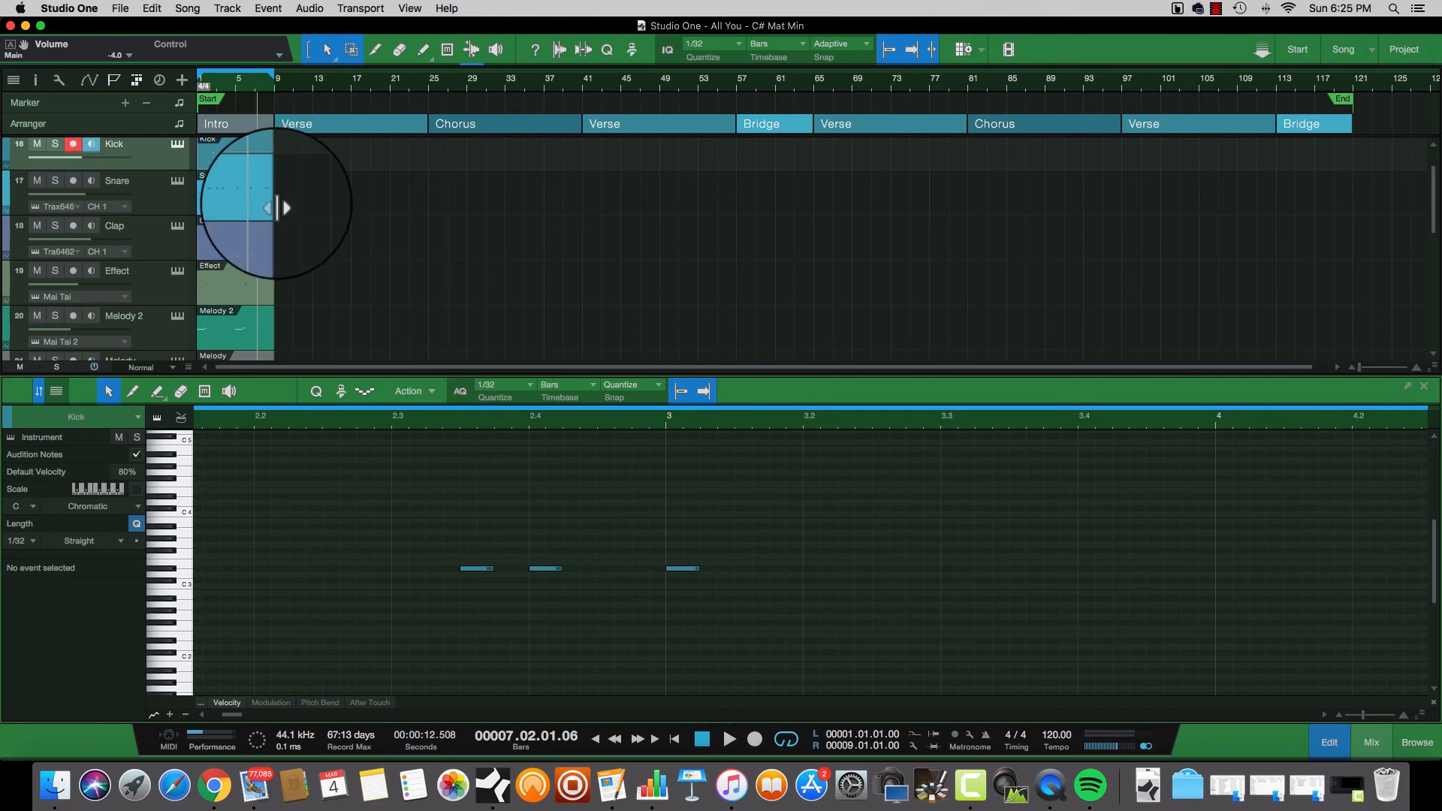
{"action": "scroll", "coordinate": [277, 208], "scroll_direction": "up", "scroll_amount": 1}
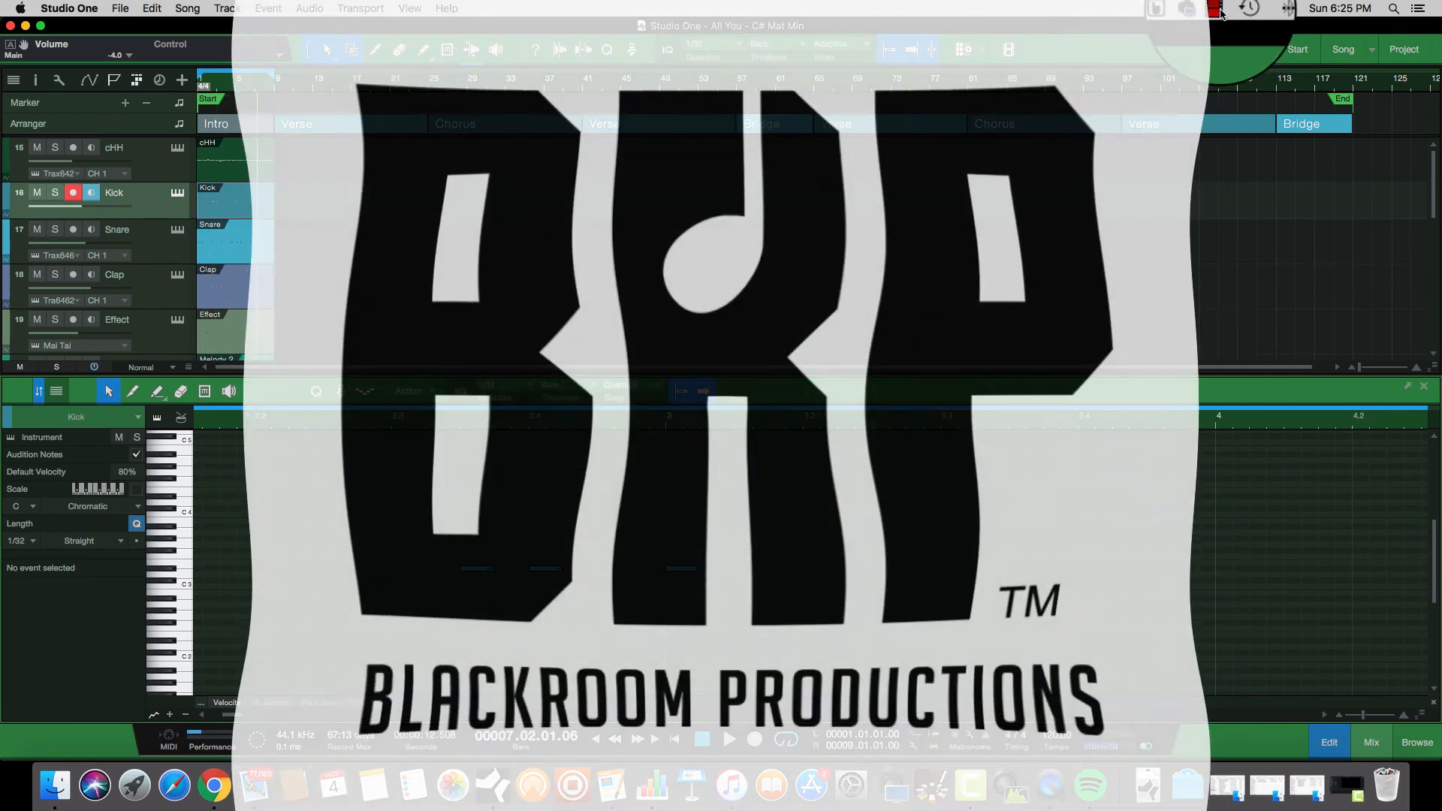
{"action": "left_click", "coordinate": [1217, 9]}
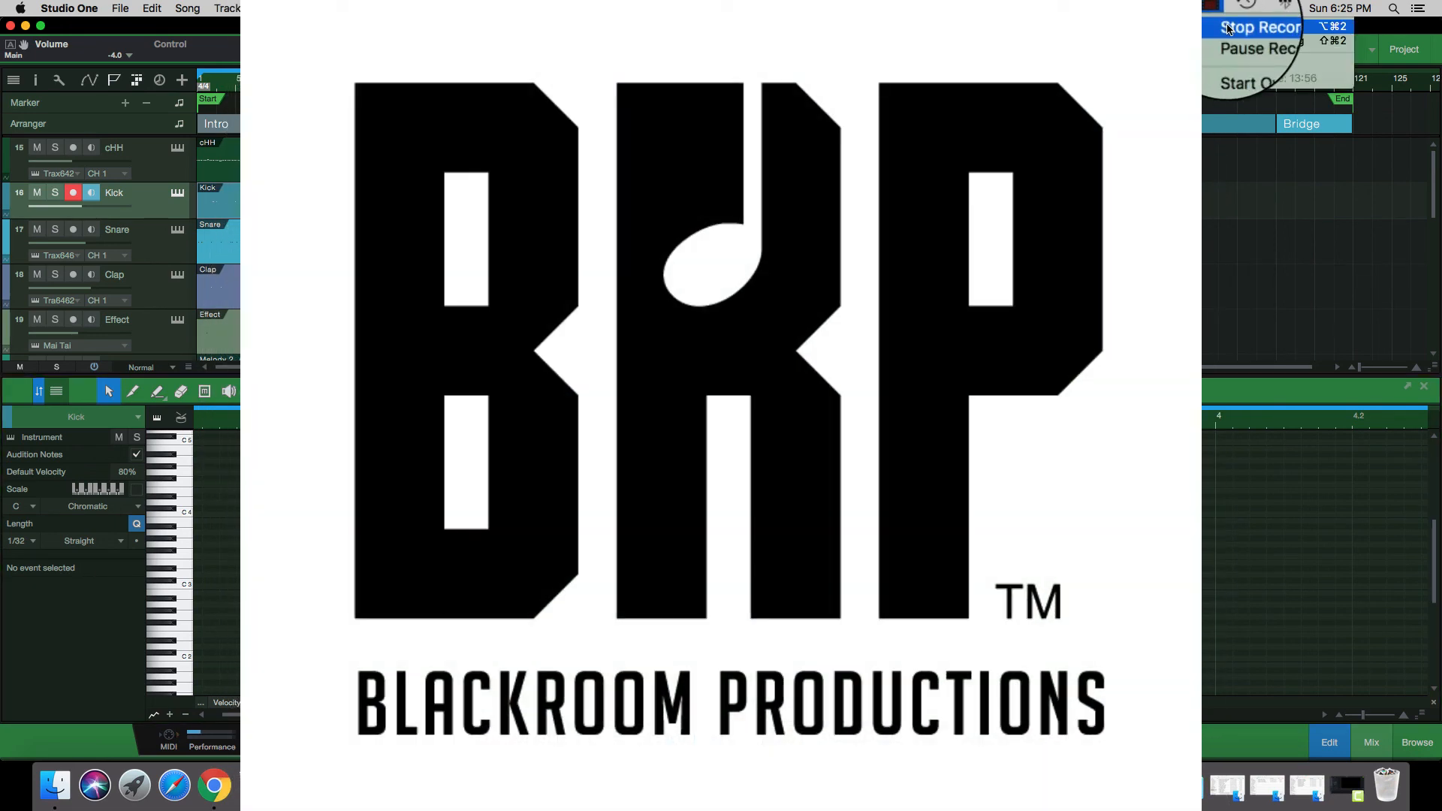
{"action": "left_click", "coordinate": [1229, 28]}
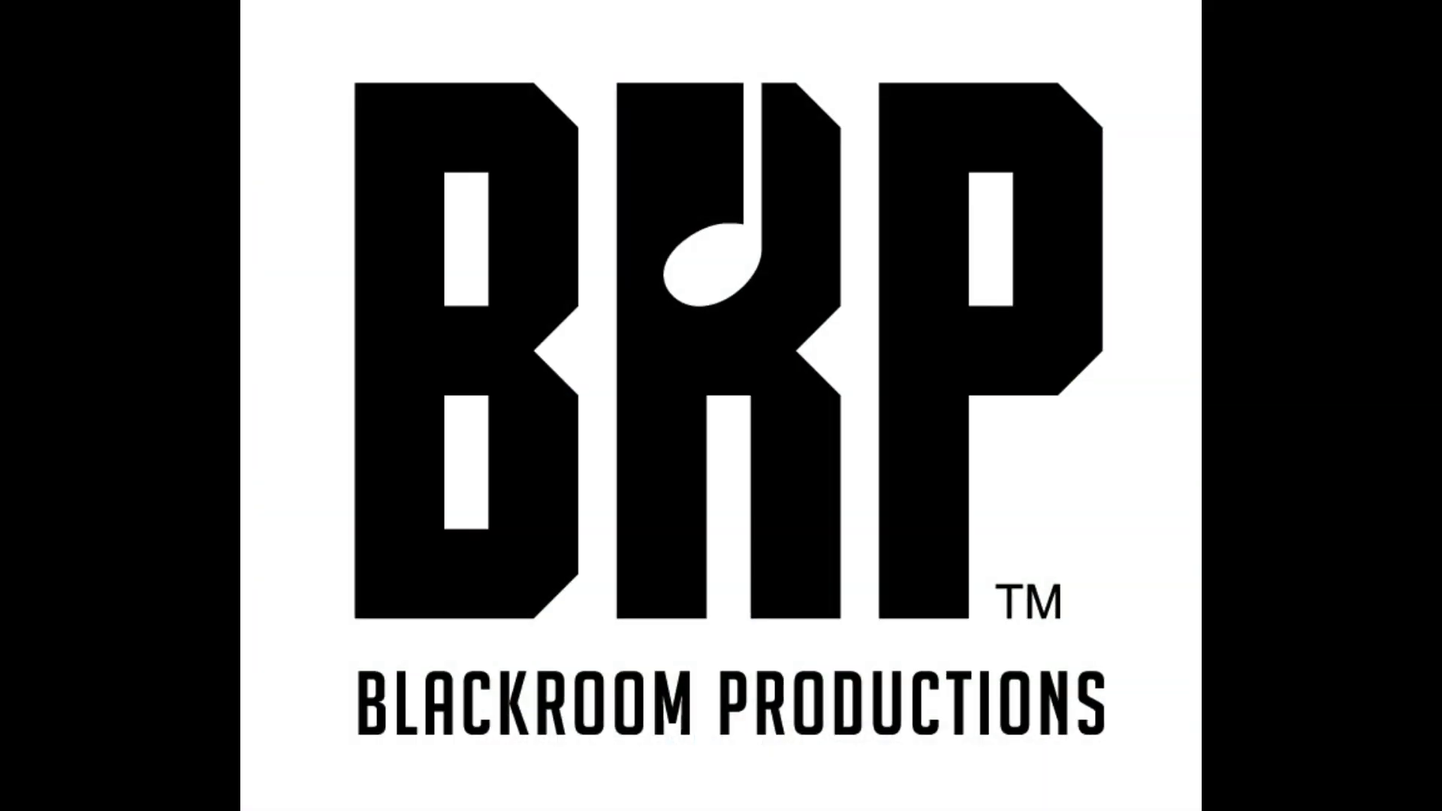